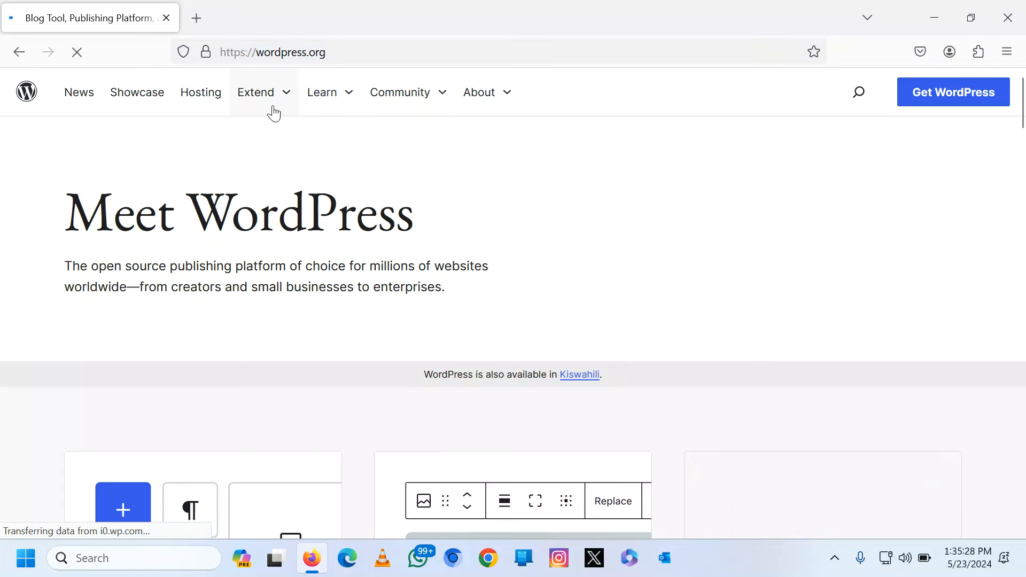
Search the wordpress.org plugin directory for 'elementor' and review the Elementor Website Builder result.
click(287, 96)
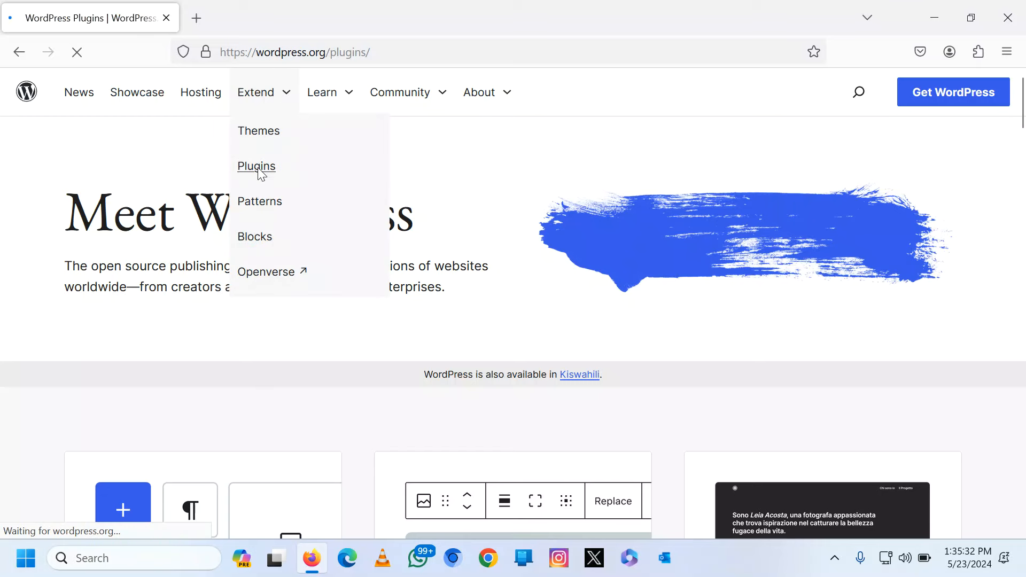
scroll(284, 245, down, 2)
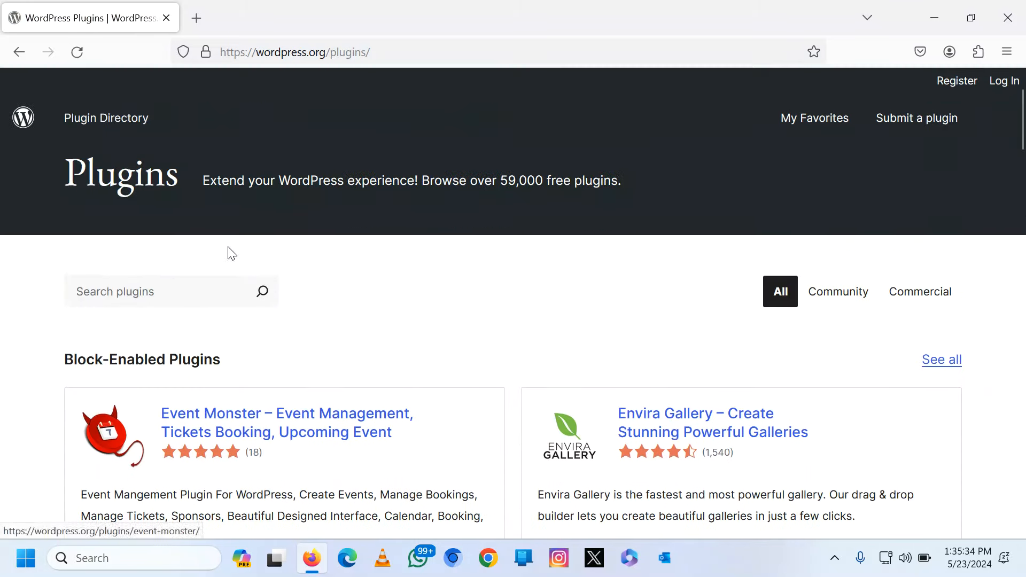
click(165, 291)
text(elementor)
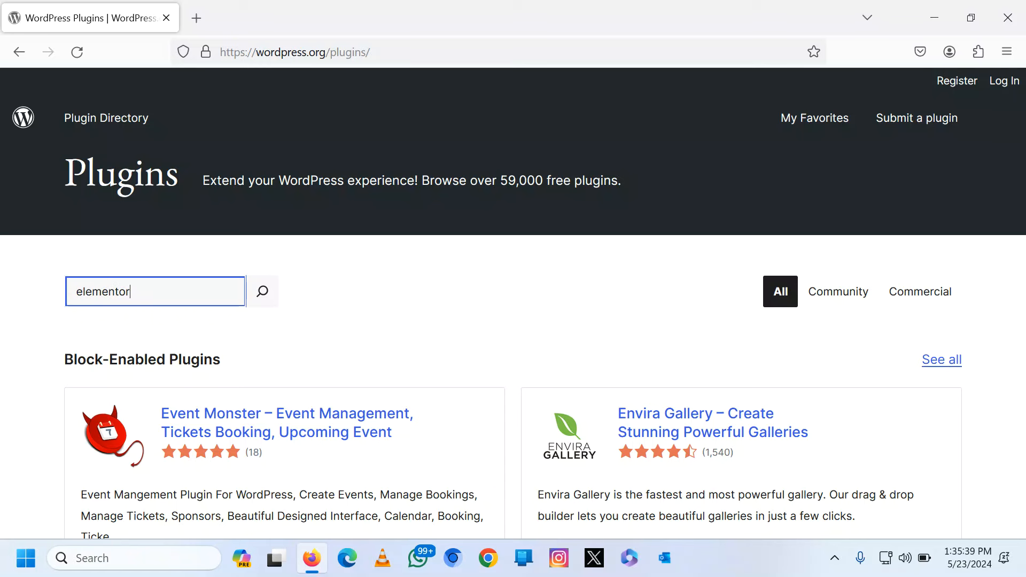
key(Return)
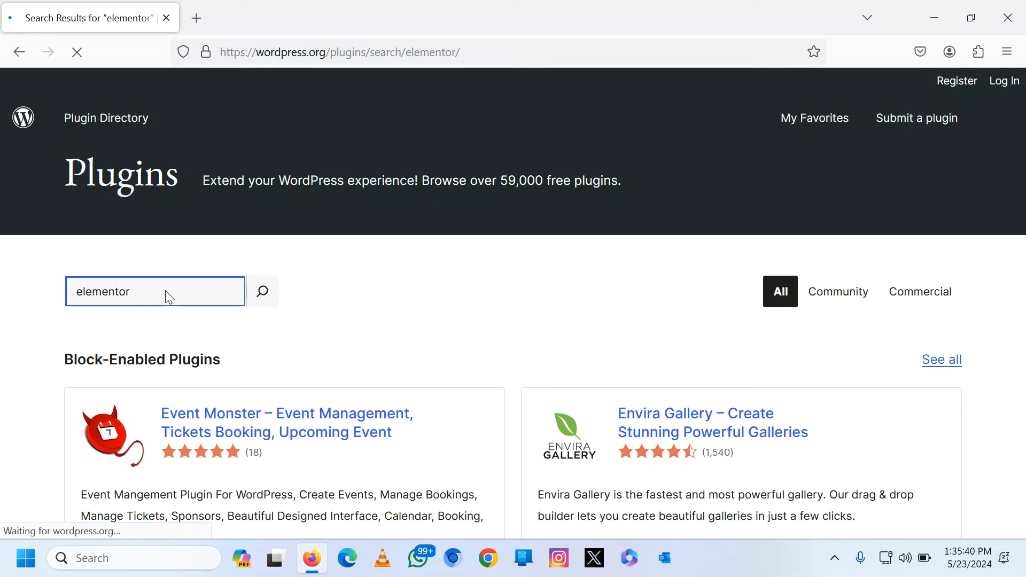
scroll(350, 344, down, 5)
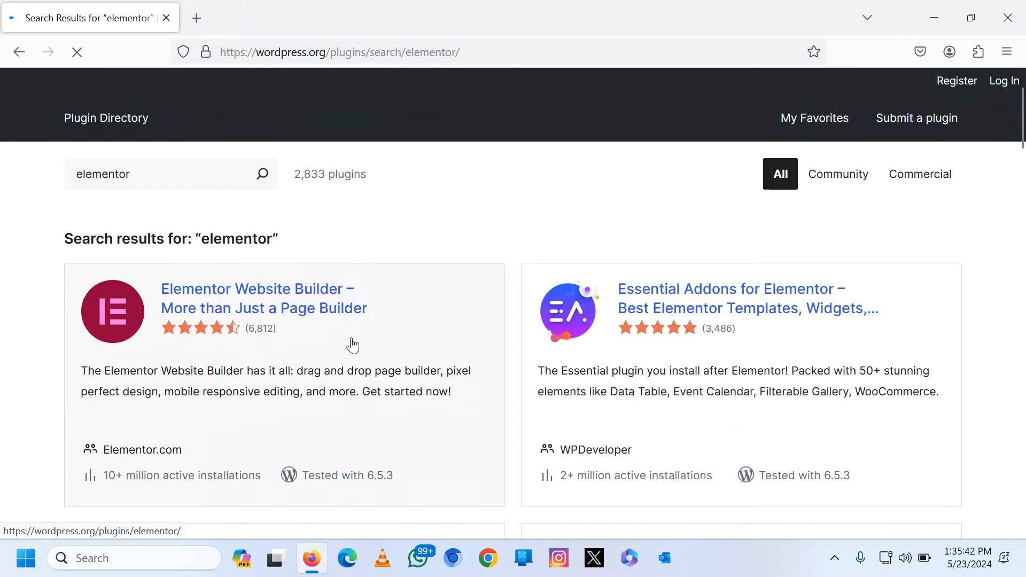
scroll(351, 387, up, 2)
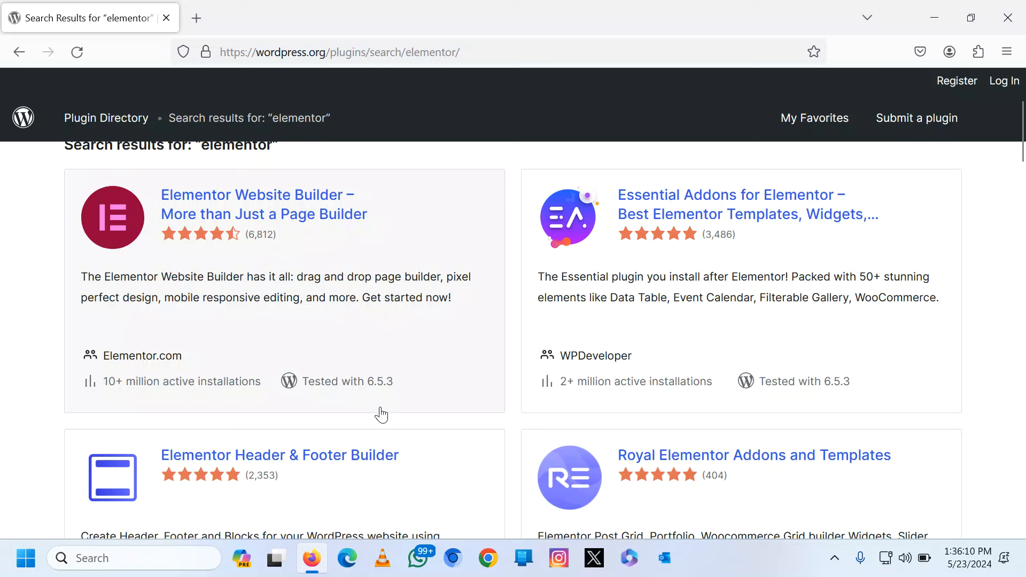
click(120, 559)
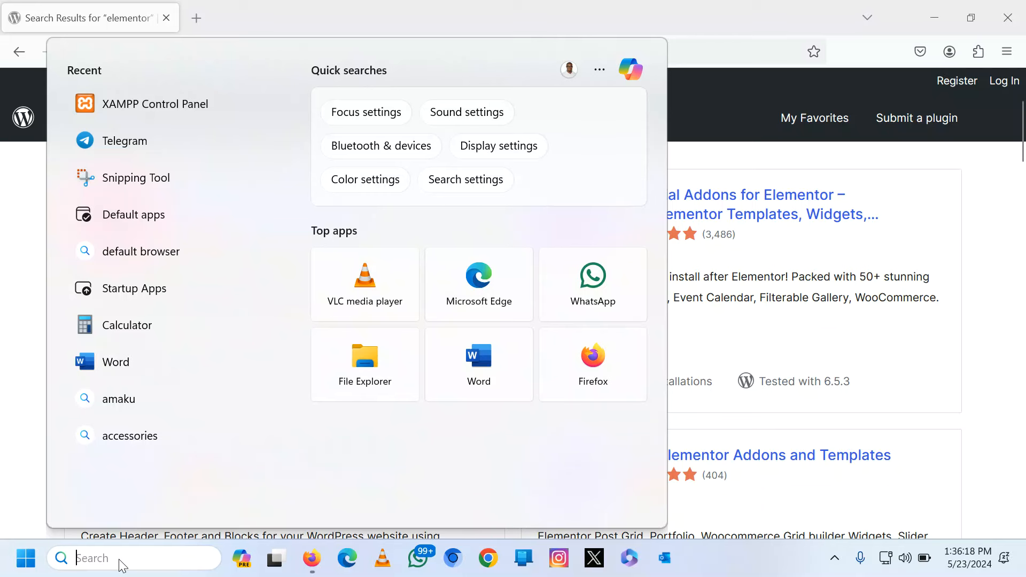
Start Apache and MySQL in XAMPP Control Panel, then return to Firefox.
click(150, 106)
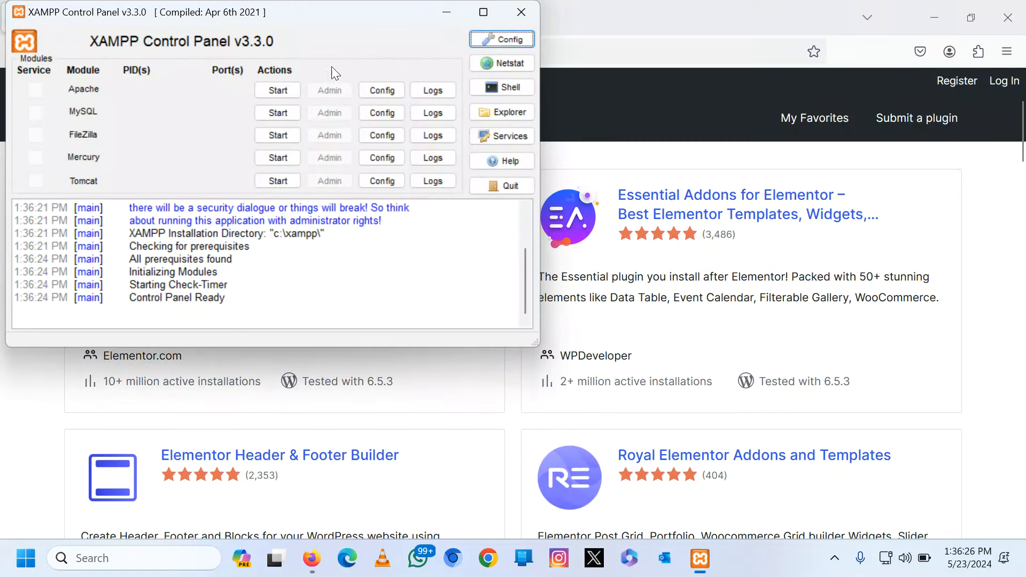
click(276, 90)
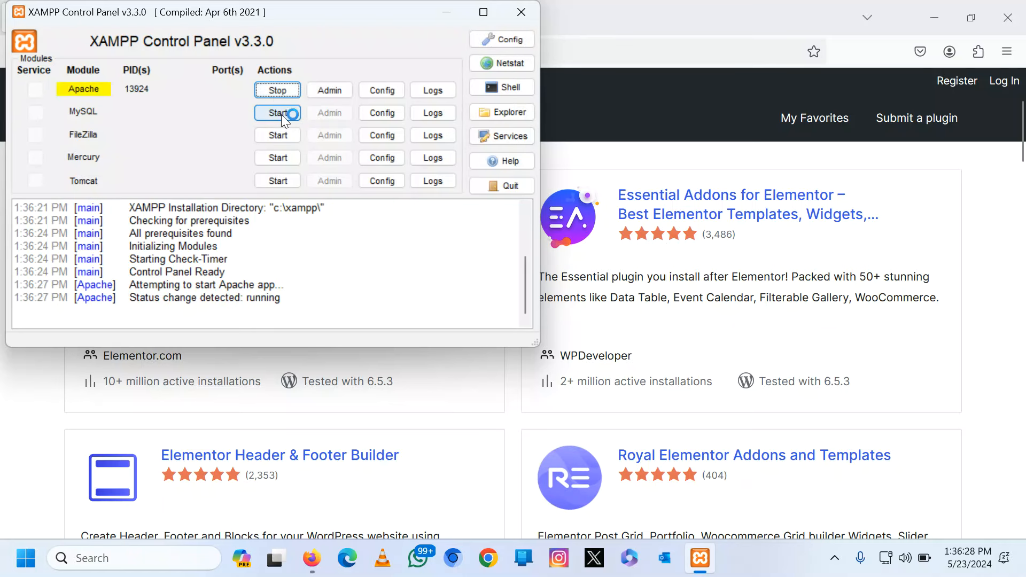
click(282, 113)
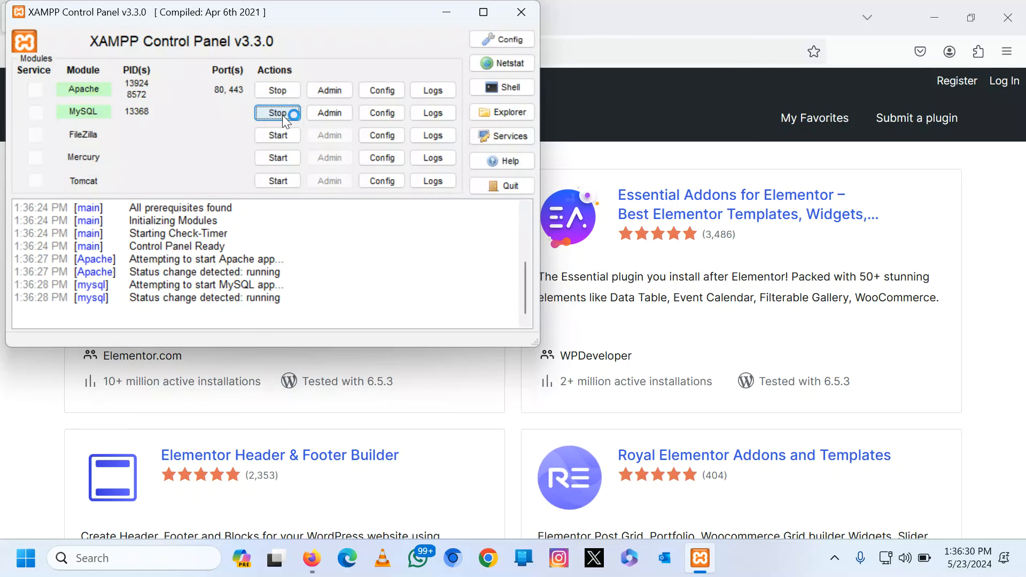
click(737, 155)
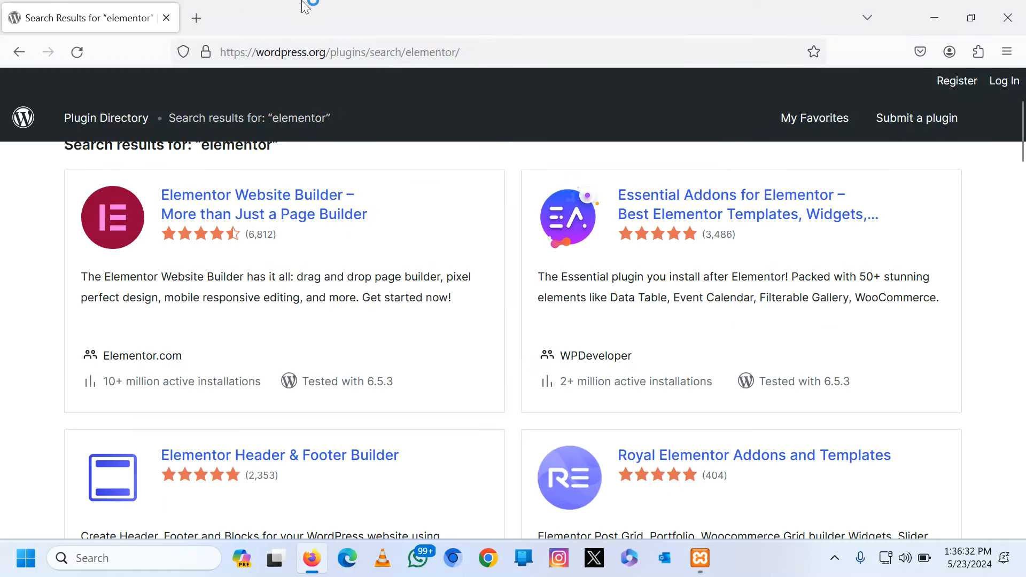
Log in at localhost/lesson4/wp-admin with the account username and password, declining to save the password.
text(l)
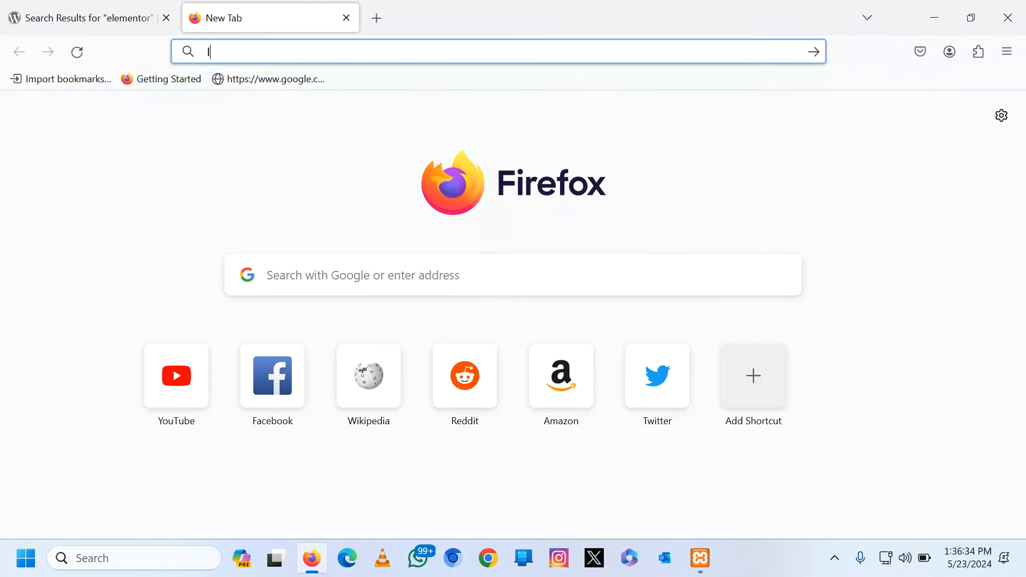
text(ocalhost/lesson4/wp-admin)
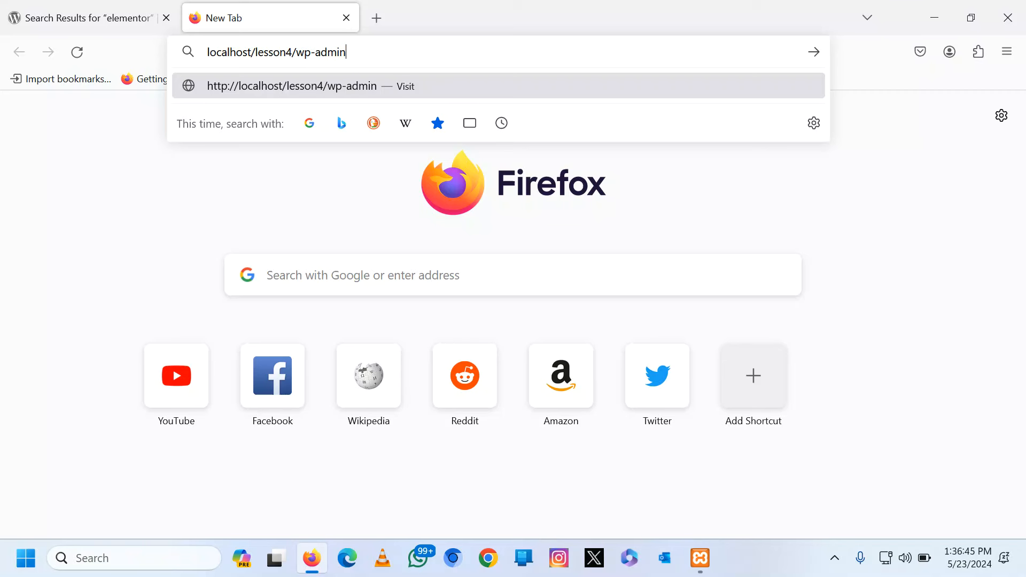
key(Return)
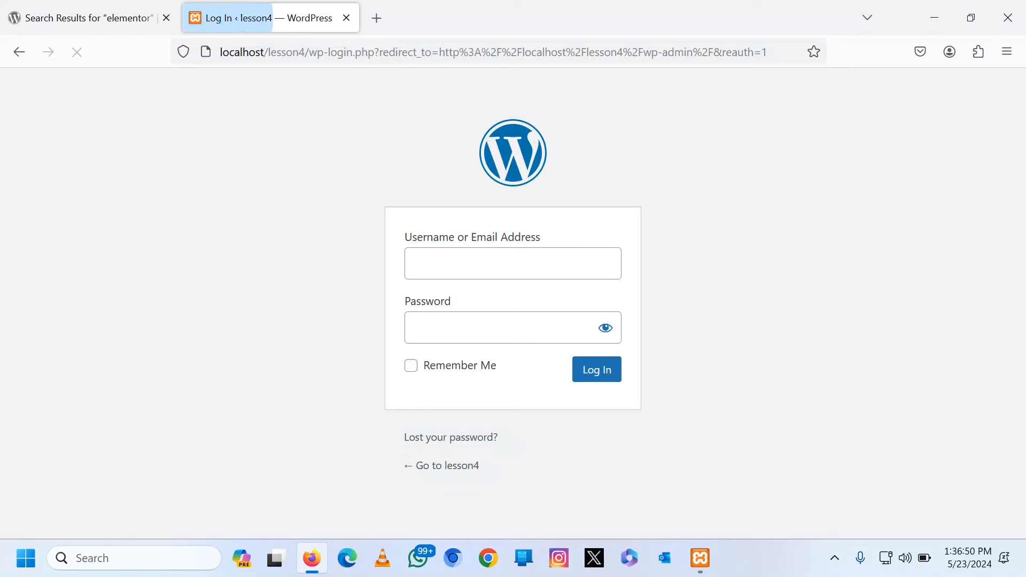
text(lesson4)
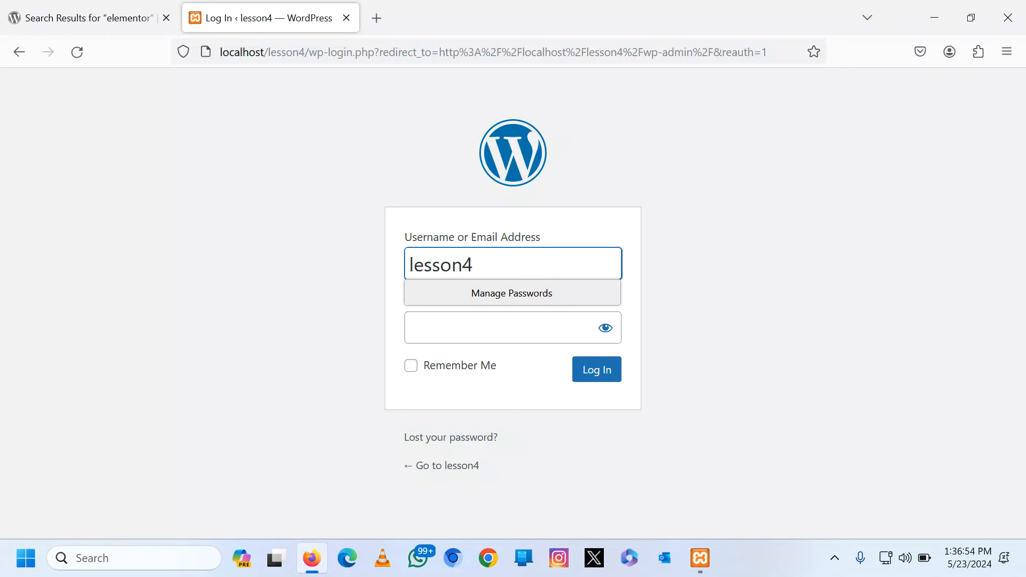
key(Tab)
text(●●)
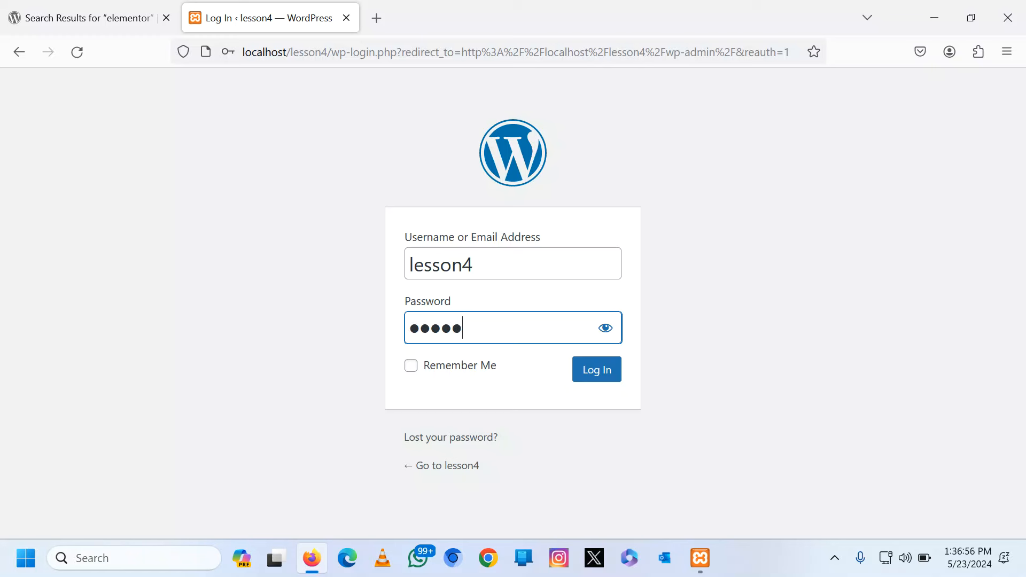
key(Return)
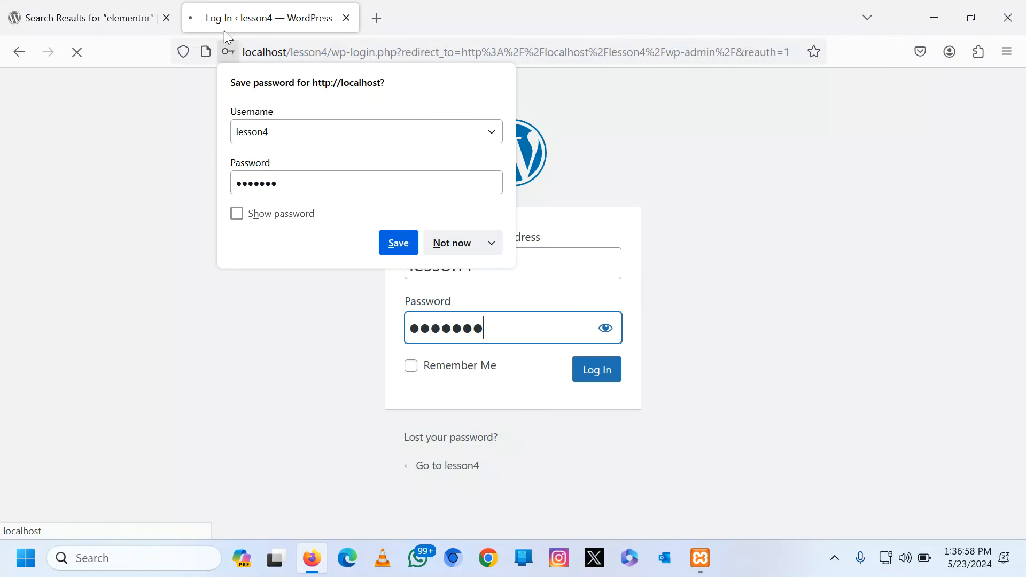
click(449, 245)
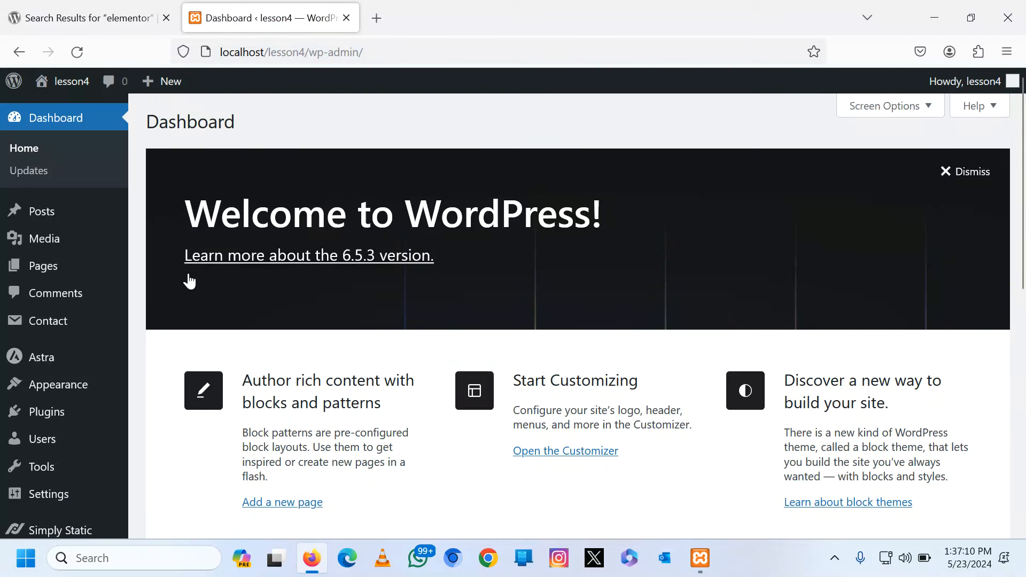
Open an Add New Page editor in a new tab from the Pages menu.
mouse_move(44, 217)
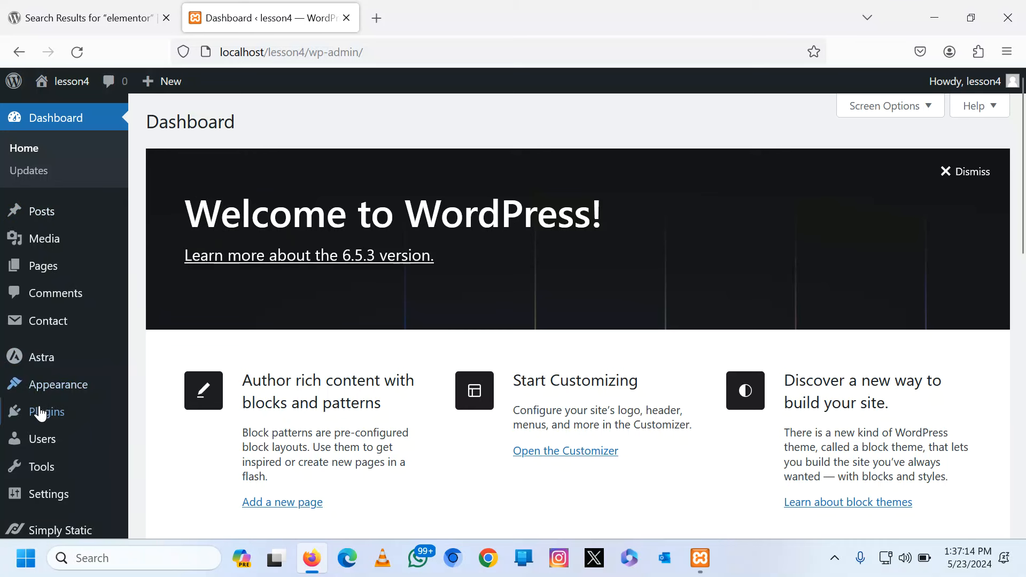
mouse_move(69, 319)
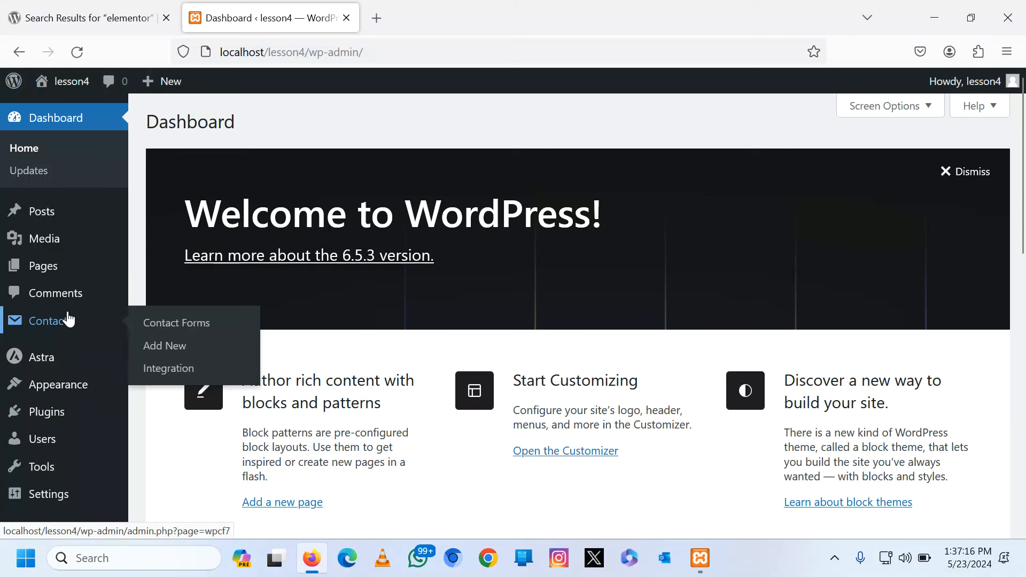
scroll(68, 319, down, 2)
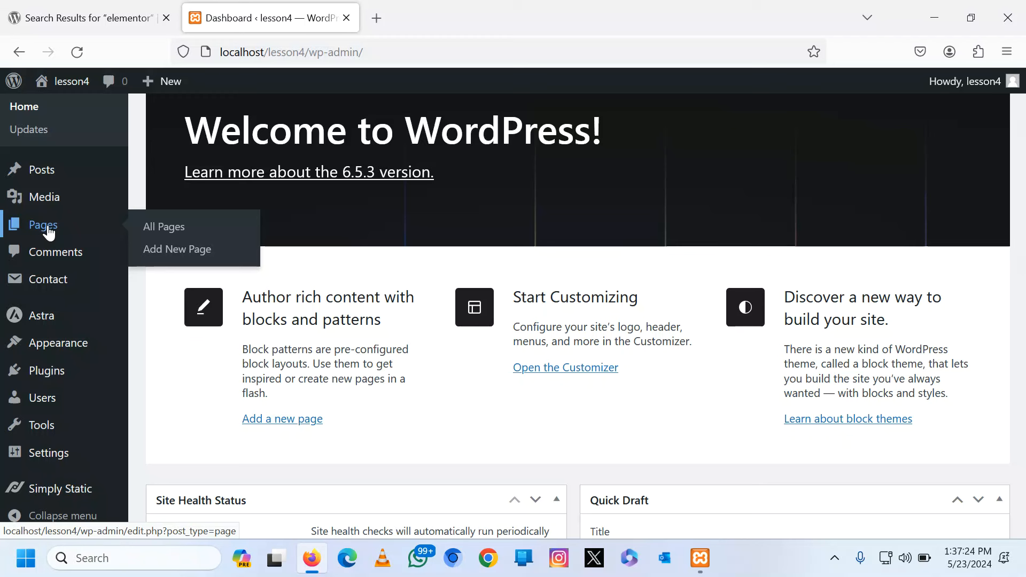
right_click(193, 257)
click(235, 265)
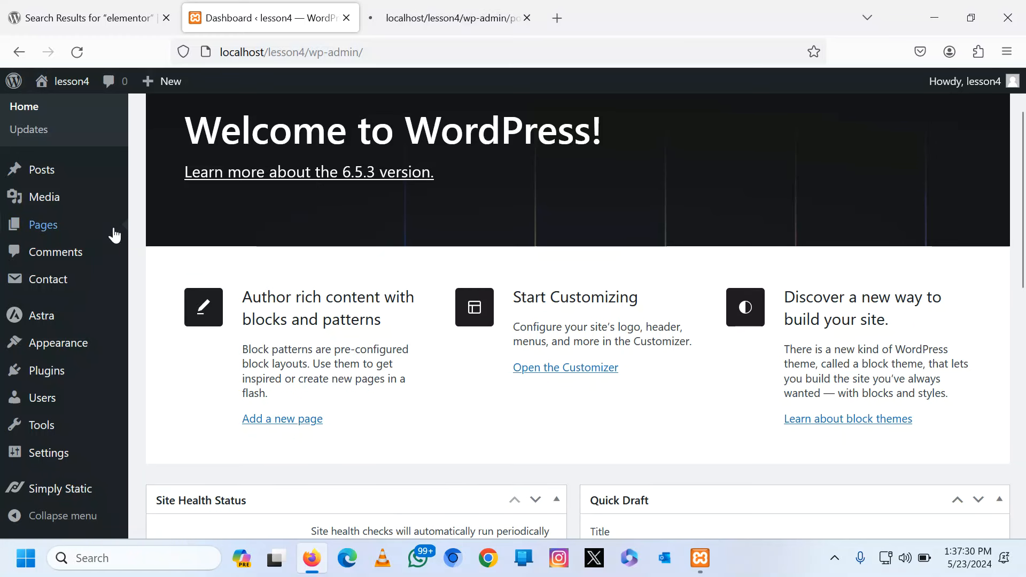
click(430, 12)
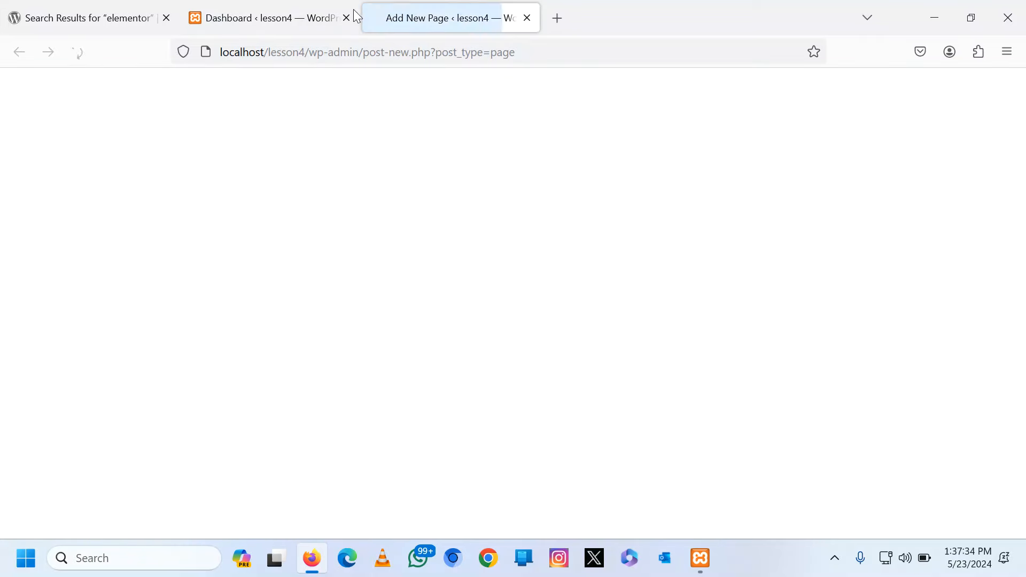
click(311, 16)
Open four more Add New Page editor tabs and switch to one of them.
right_click(184, 245)
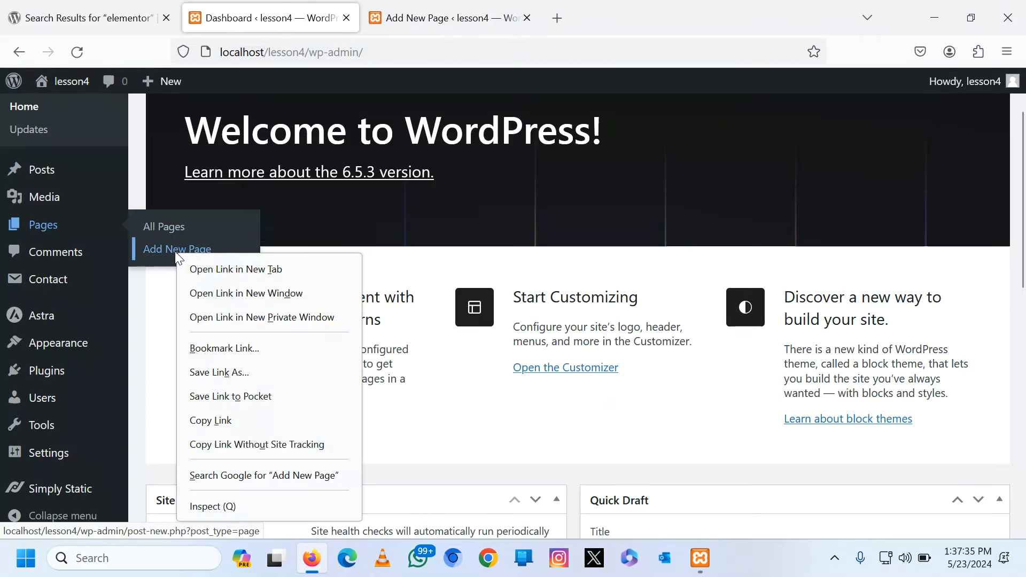
click(315, 266)
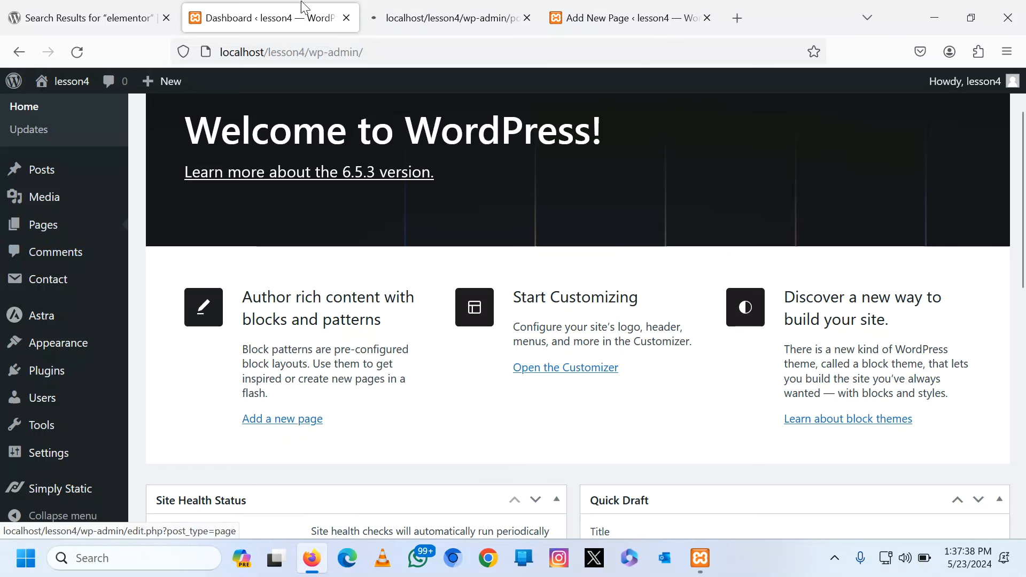
mouse_move(115, 234)
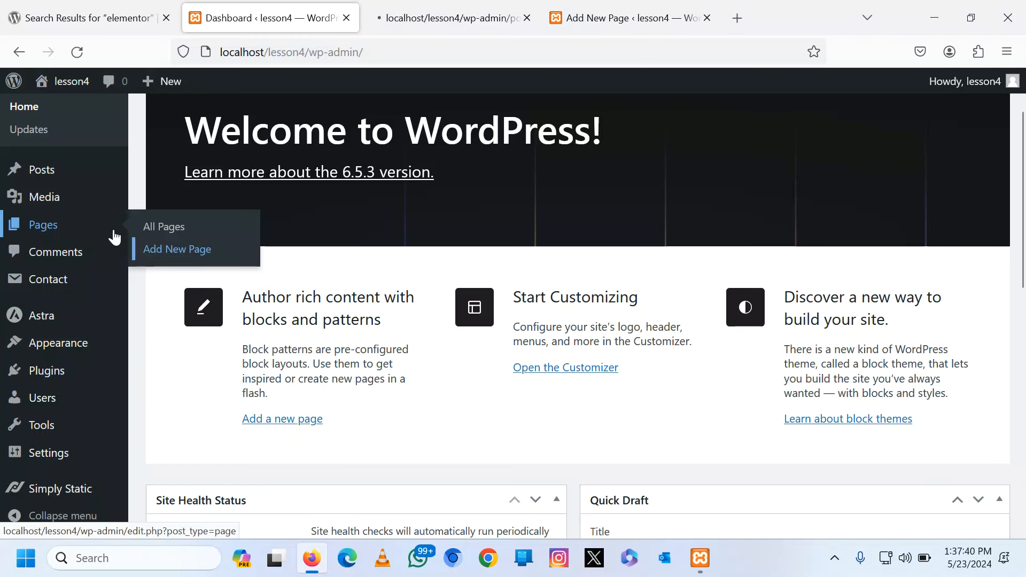
right_click(180, 250)
click(306, 269)
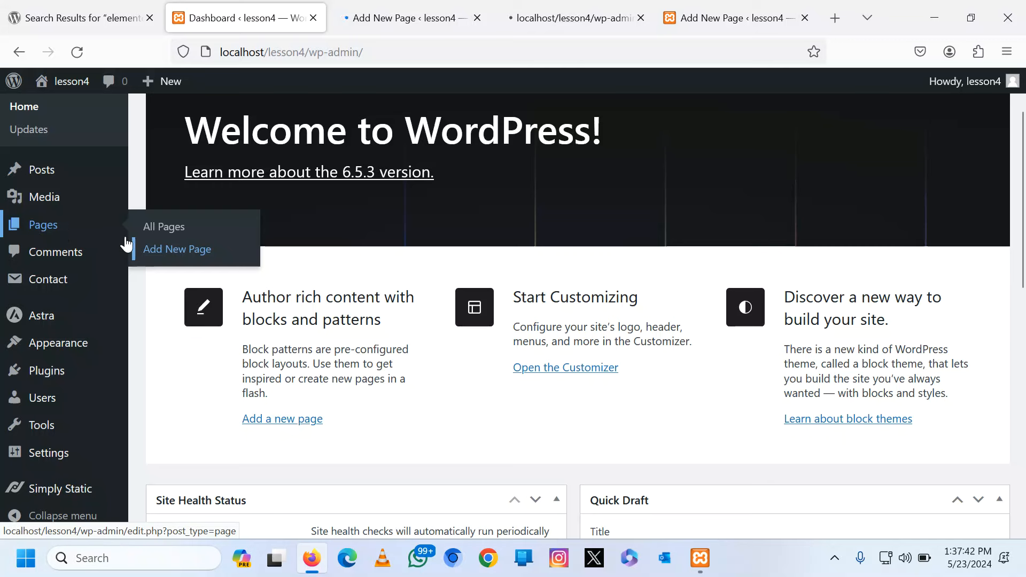
right_click(179, 253)
click(261, 269)
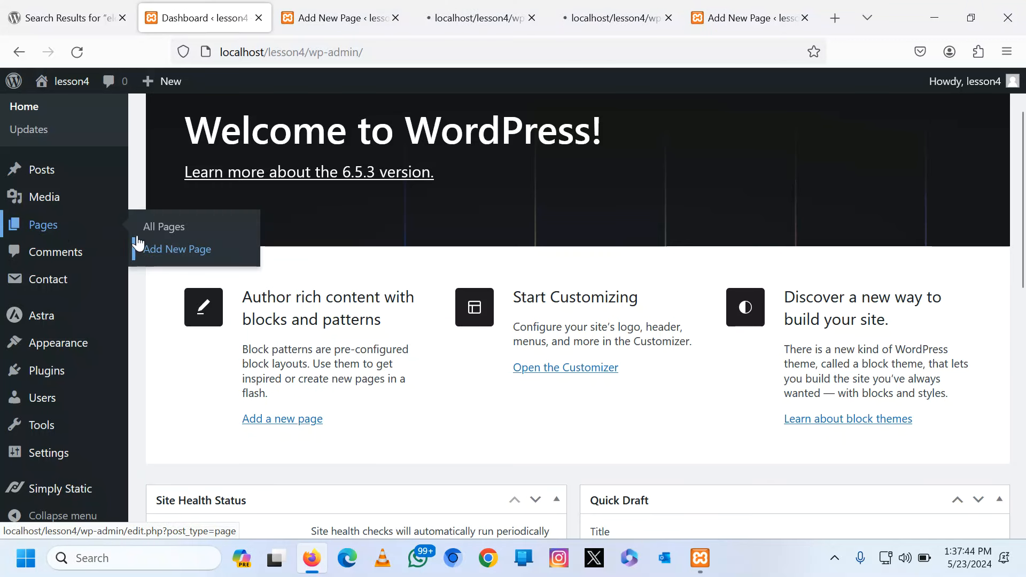
right_click(173, 251)
click(292, 265)
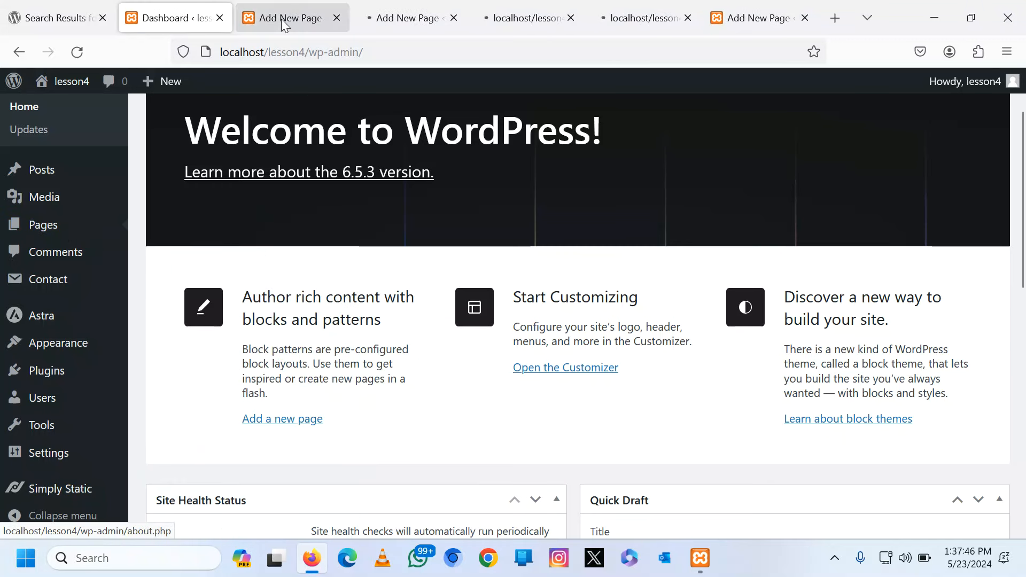
click(282, 18)
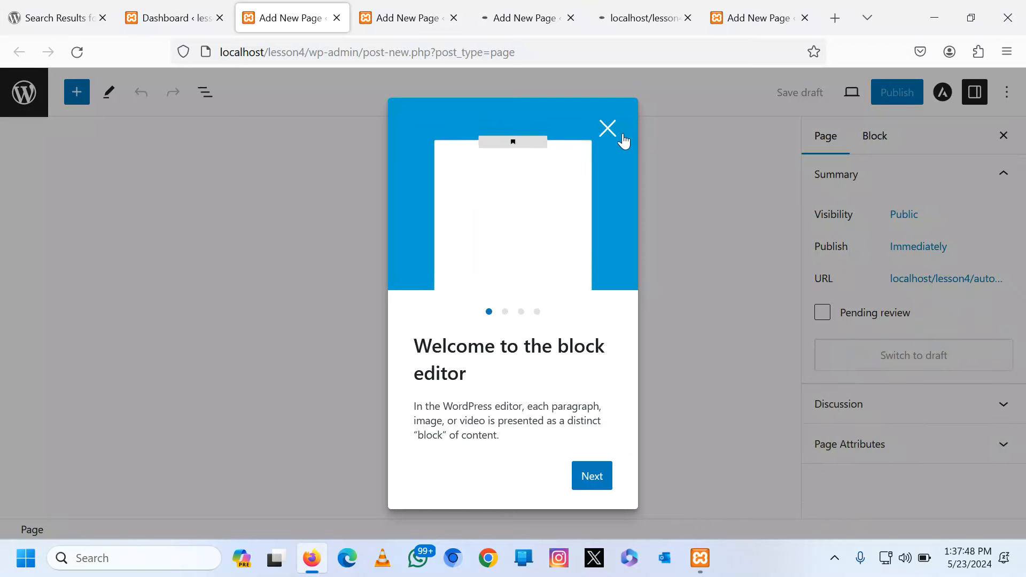
Publish a page titled HOME with its title hidden.
click(608, 130)
click(81, 194)
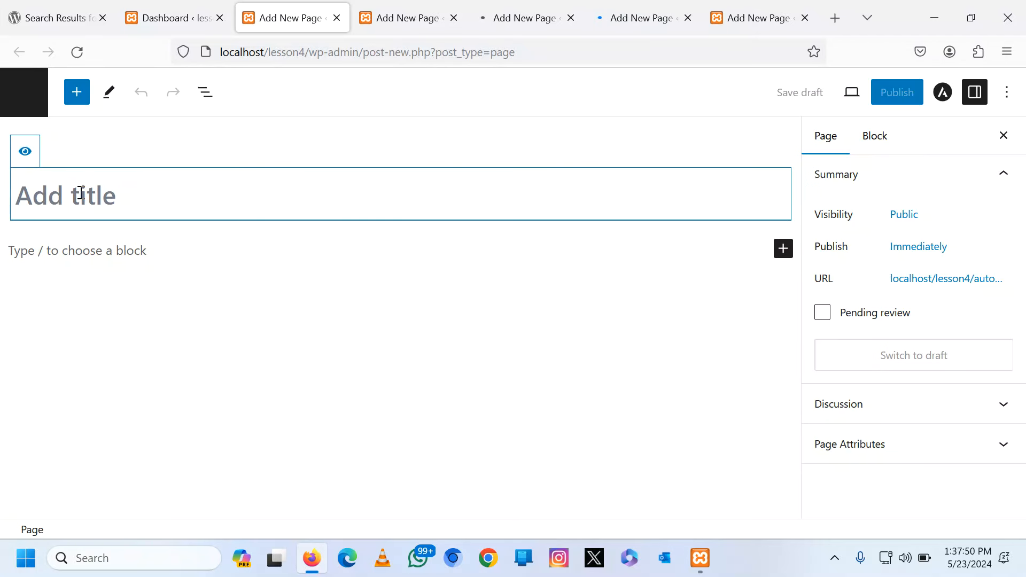
text(HOME)
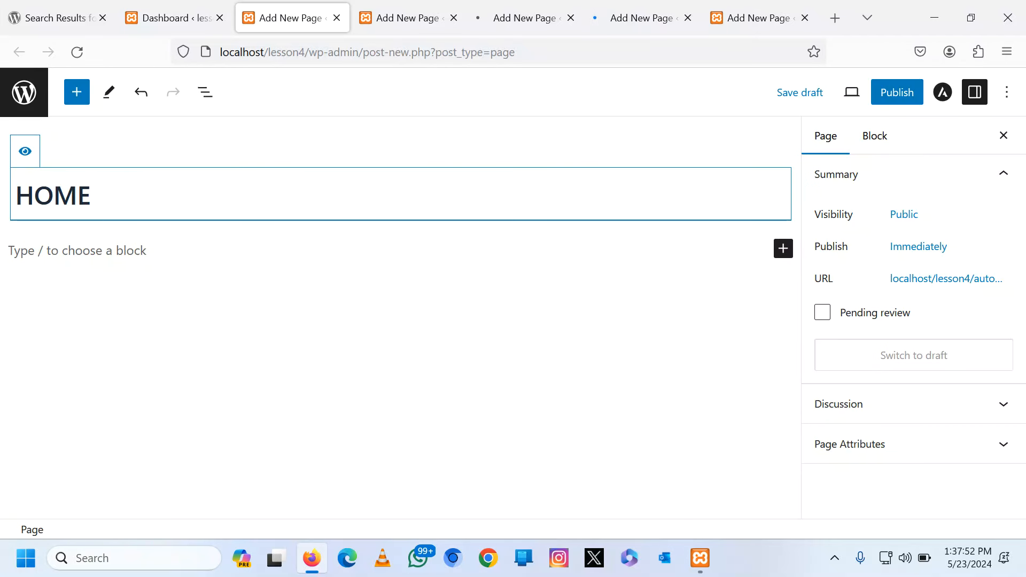
text( PAGE)
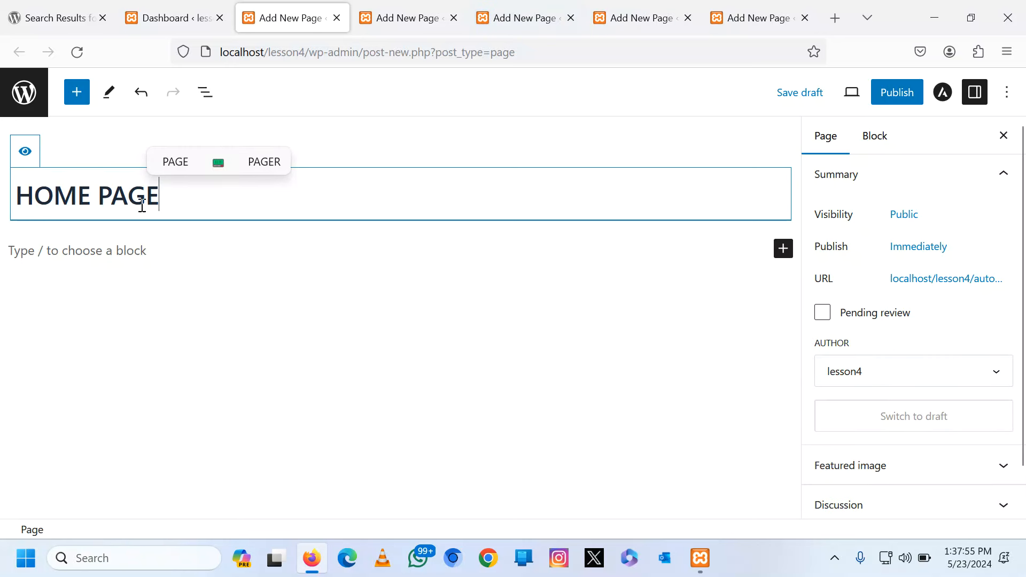
drag(161, 196, 93, 200)
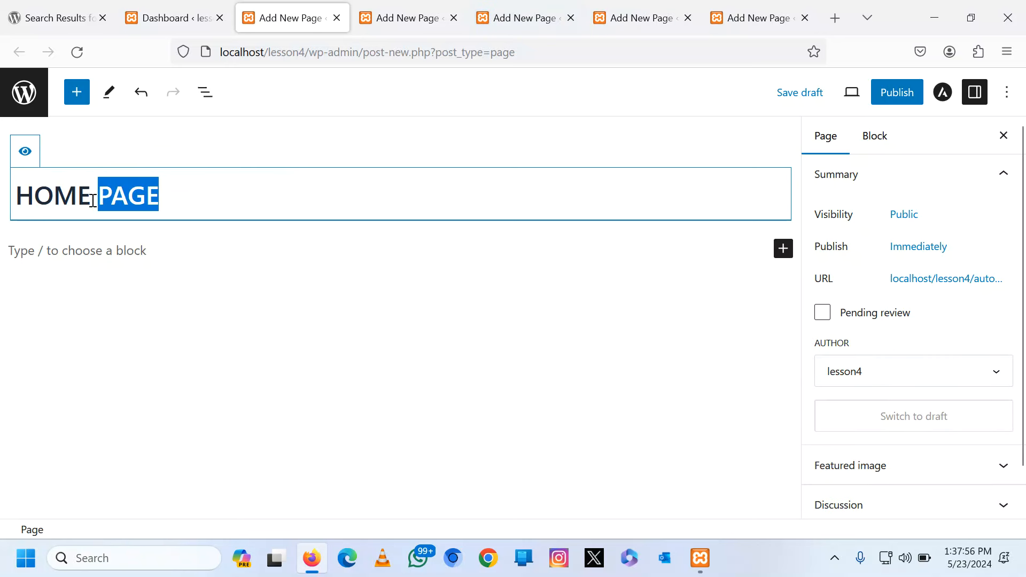
key(BackSpace)
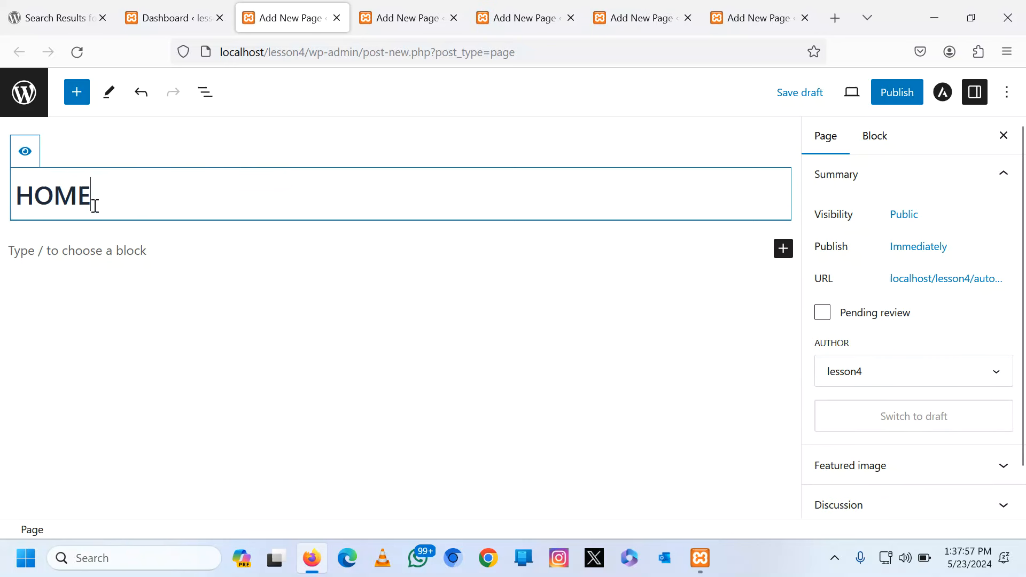
click(22, 159)
click(889, 95)
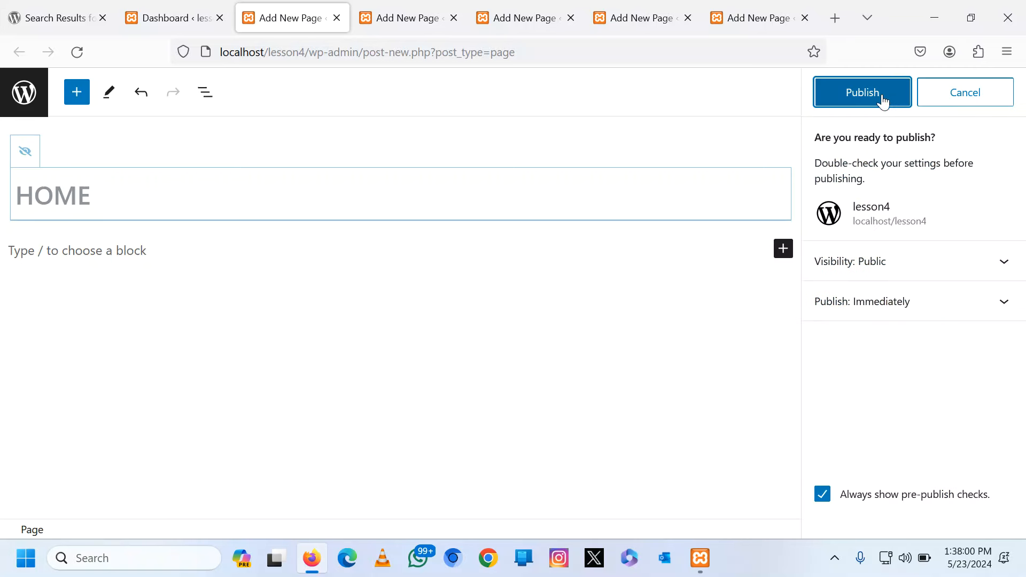
click(882, 94)
Publish a page titled ABOUT US with its title hidden.
click(405, 21)
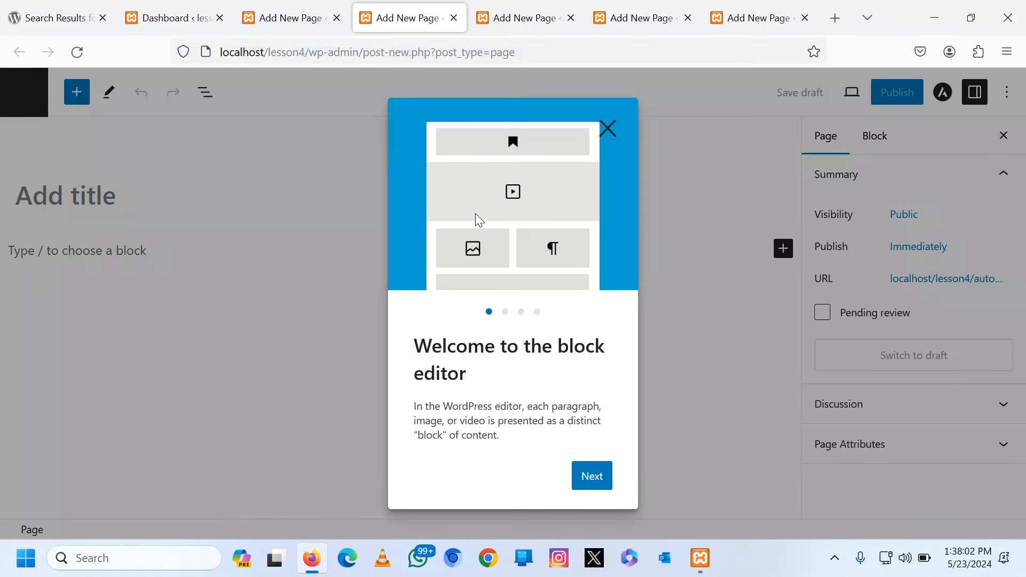
click(607, 129)
text(ABOUT US)
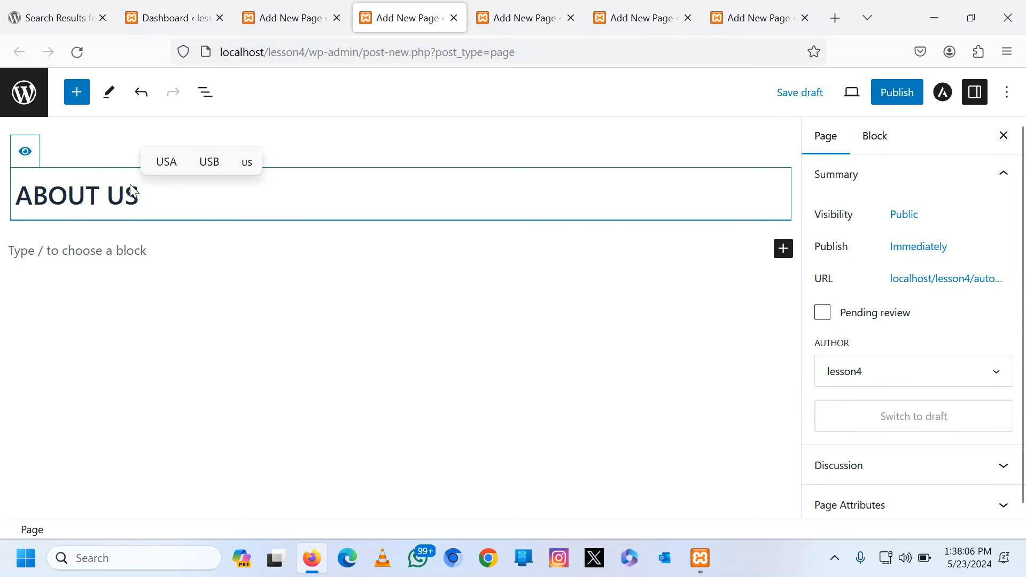
click(24, 152)
click(899, 97)
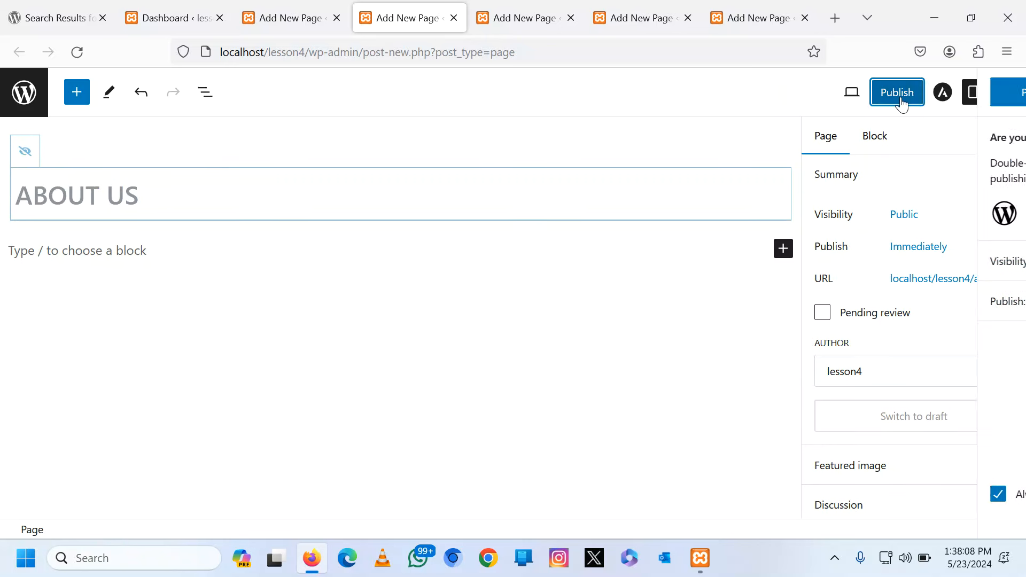
click(844, 105)
Publish a page titled ACADEMICS with its title hidden.
click(535, 7)
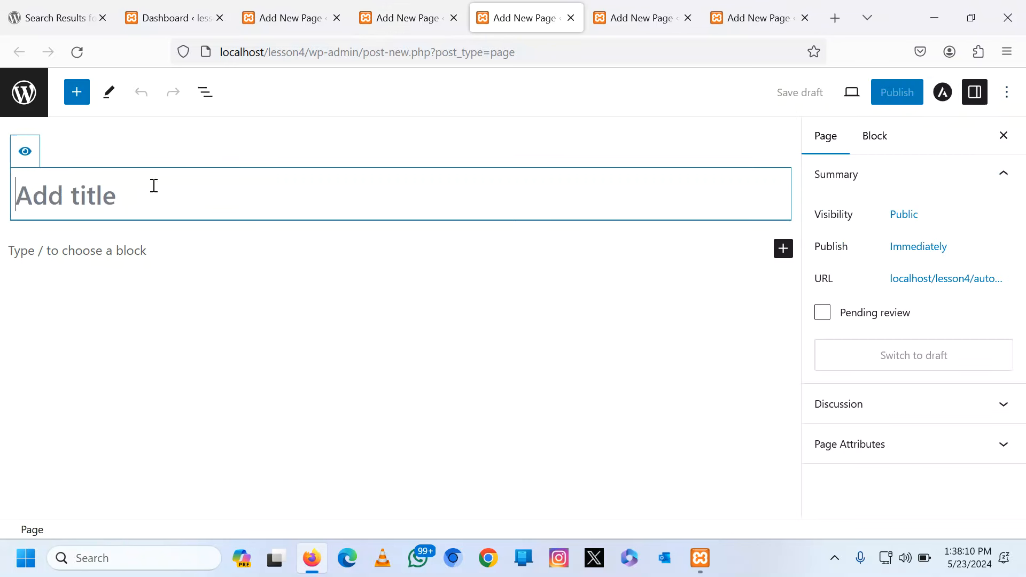
text(AC)
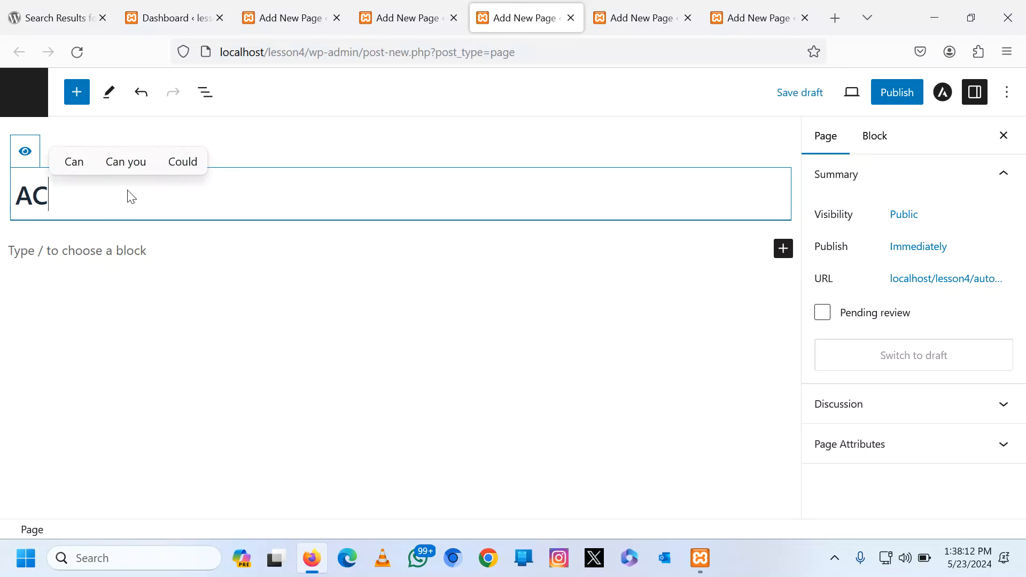
text(ADEMI)
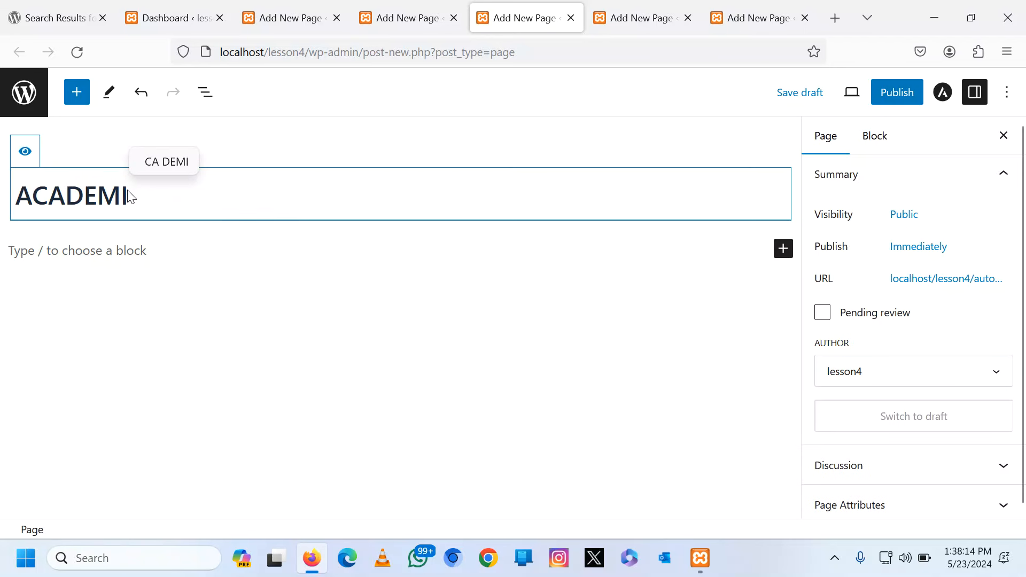
text(CS PAG)
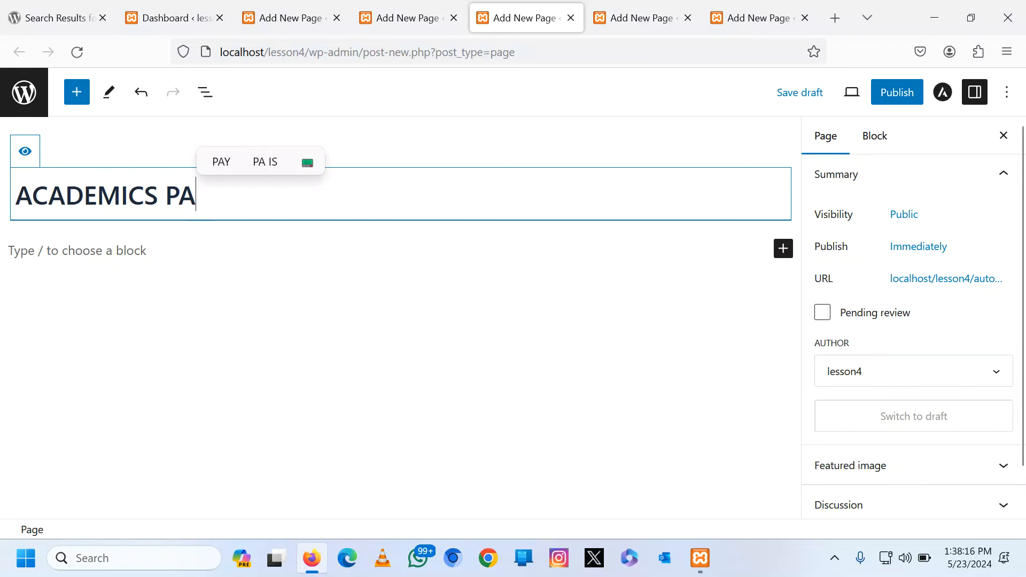
key(BackSpace)
key(BackSpace)
key(BackSpace)
click(25, 151)
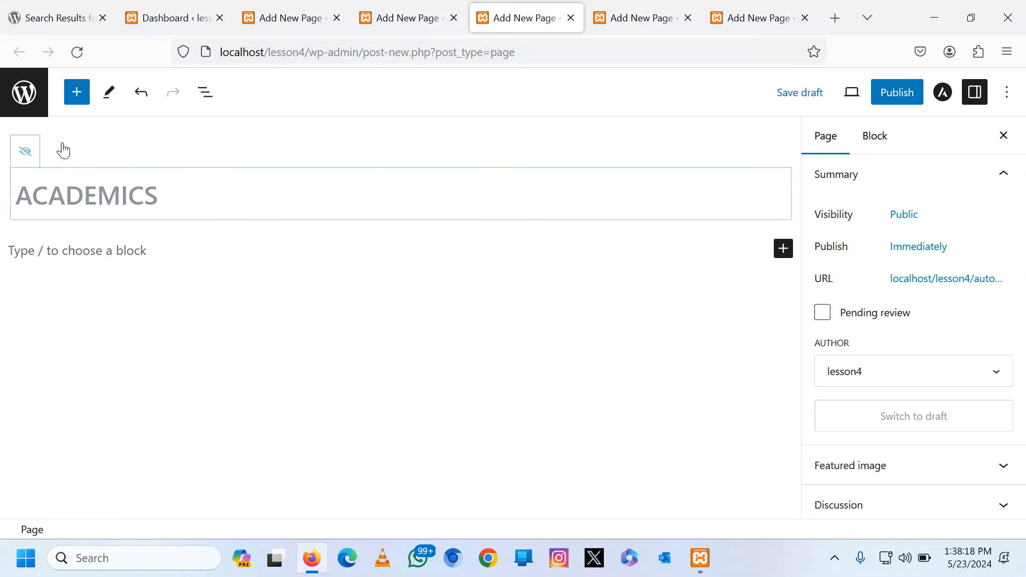
click(877, 100)
click(879, 101)
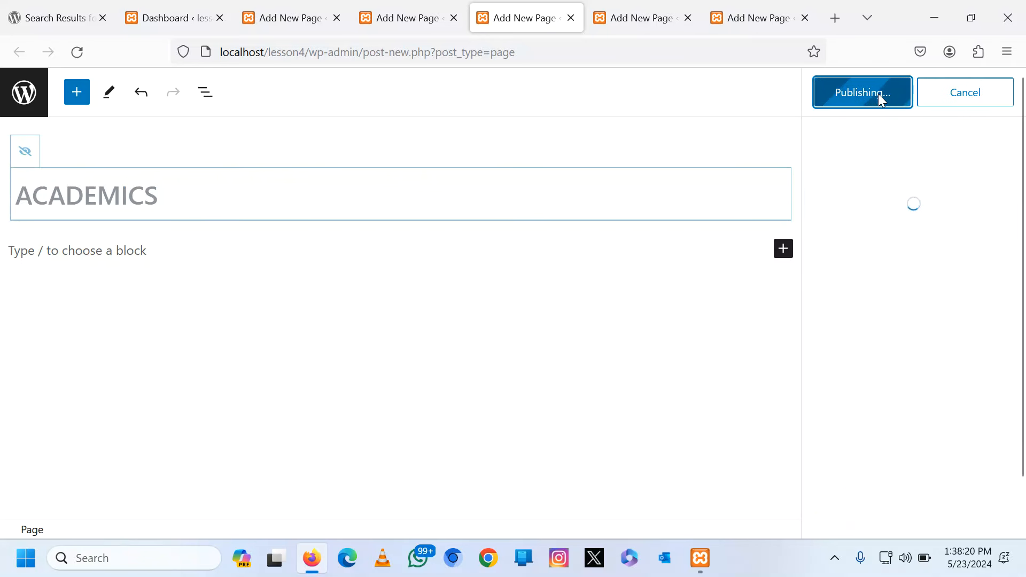
Publish a page titled SPORTS with its title hidden.
click(616, 12)
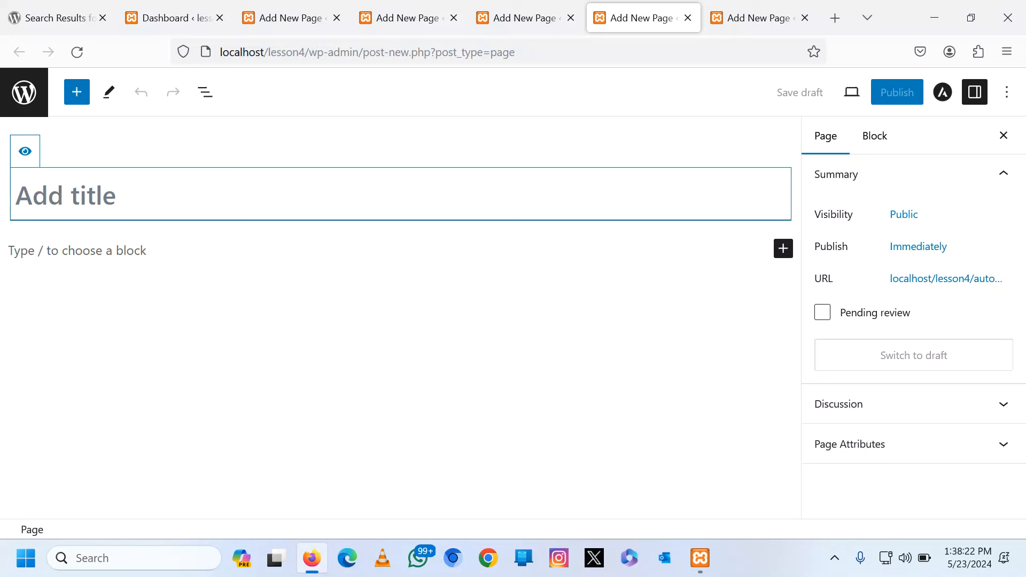
text(SPORTS)
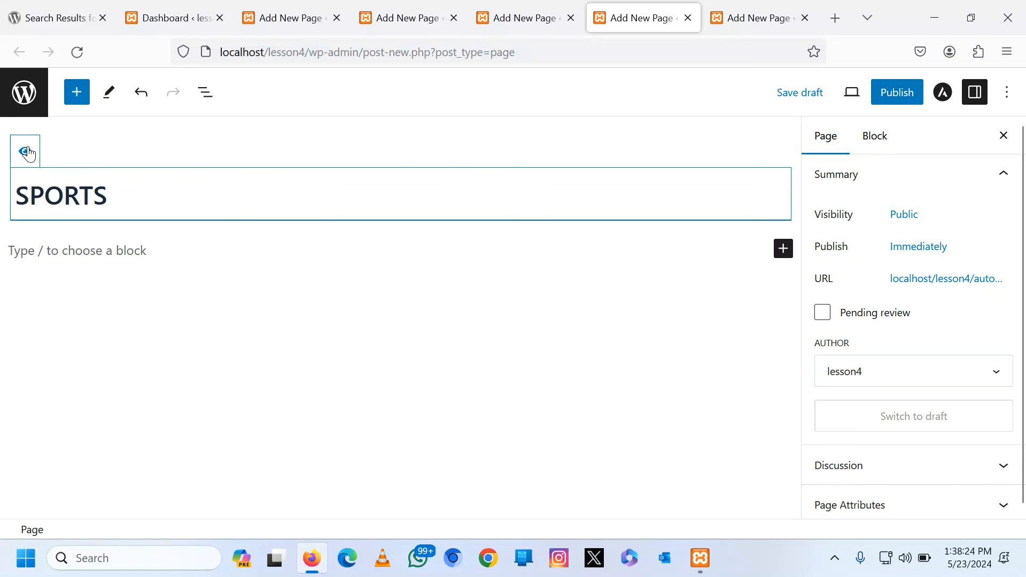
click(26, 150)
click(885, 95)
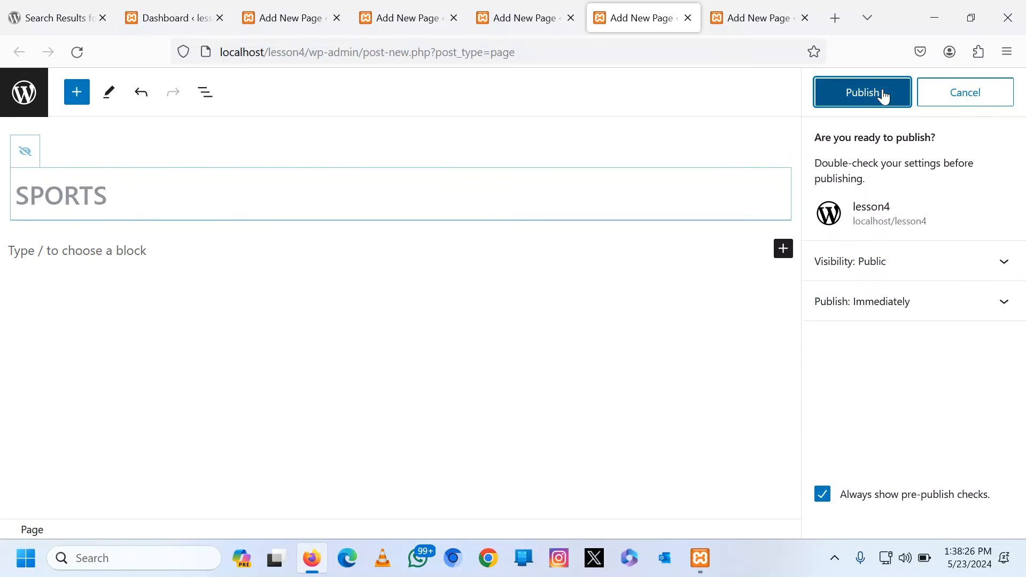
click(883, 96)
Publish a page titled CONTACT US with its title hidden, then go back to the Dashboard.
click(752, 15)
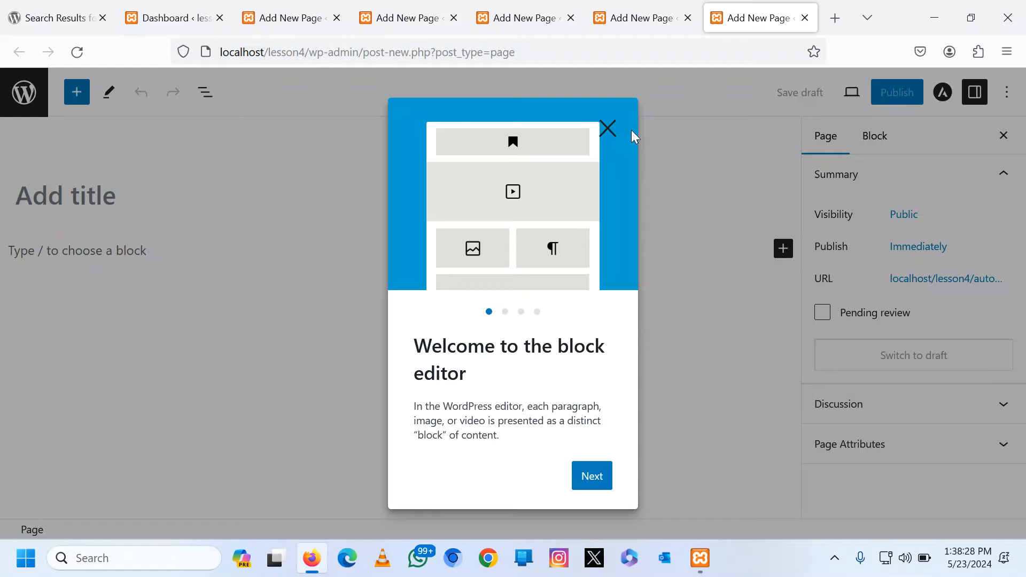
click(609, 128)
click(82, 195)
text(CONTAT)
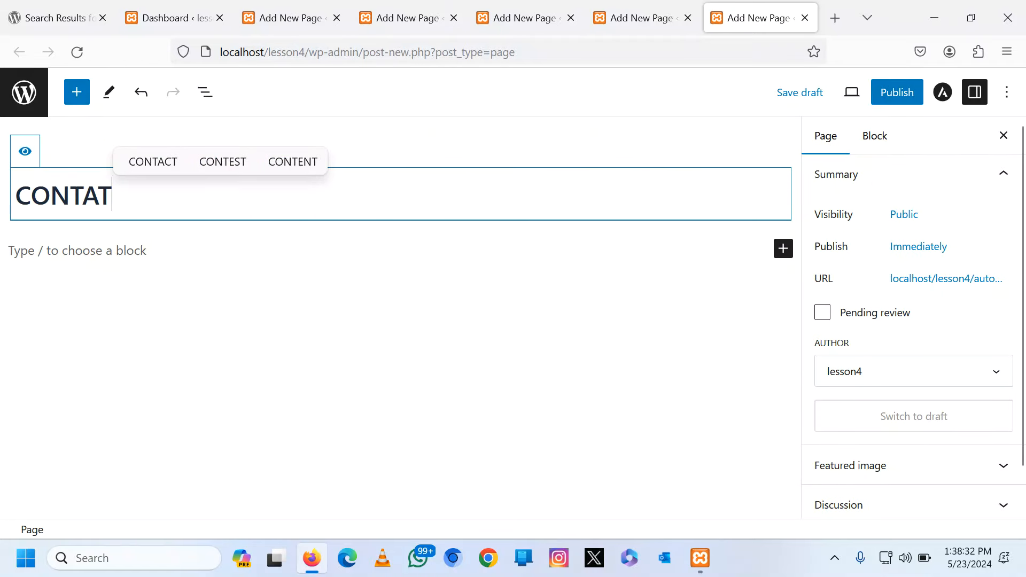
key(BackSpace)
text(CT US)
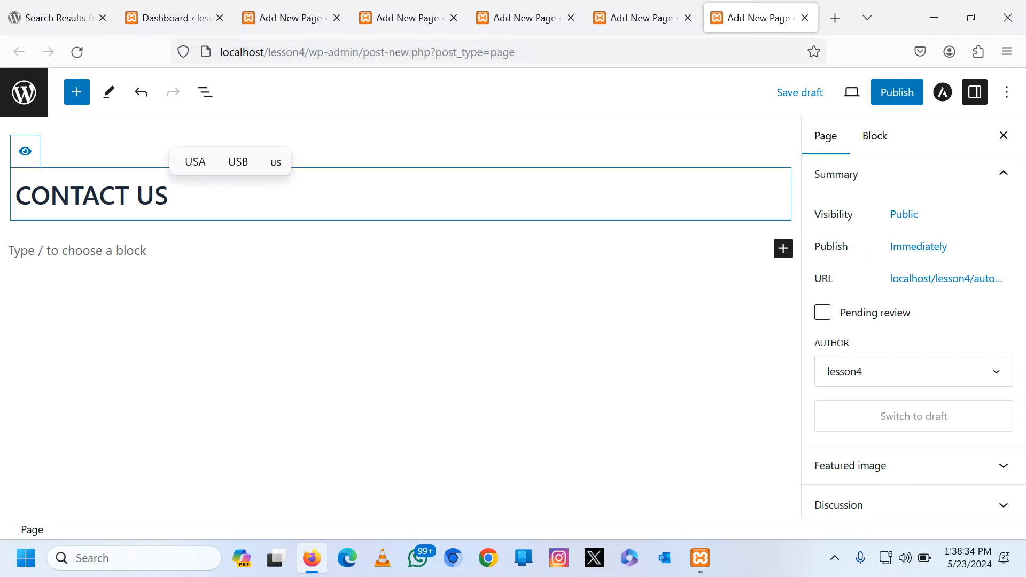
click(24, 152)
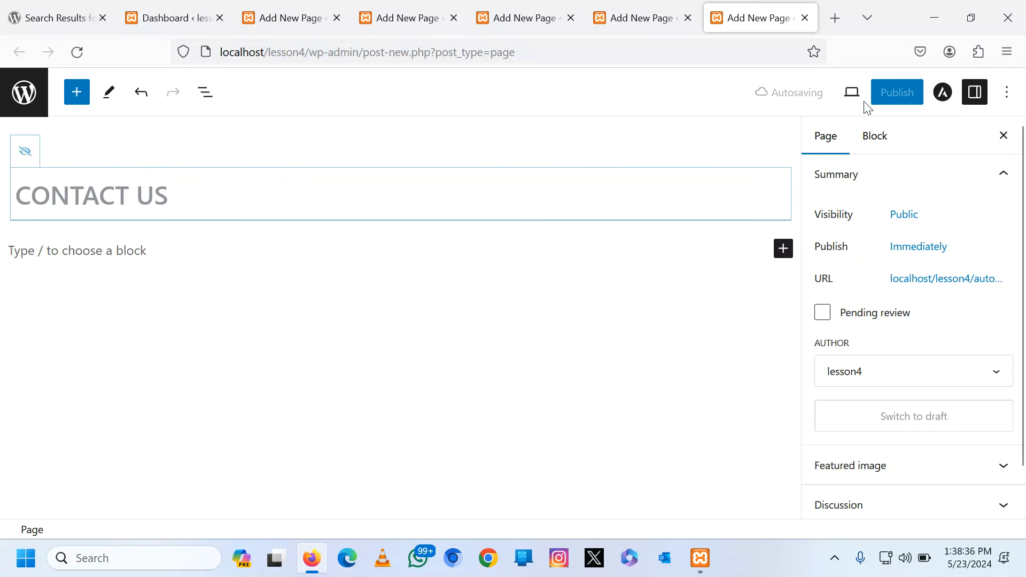
click(138, 249)
click(898, 96)
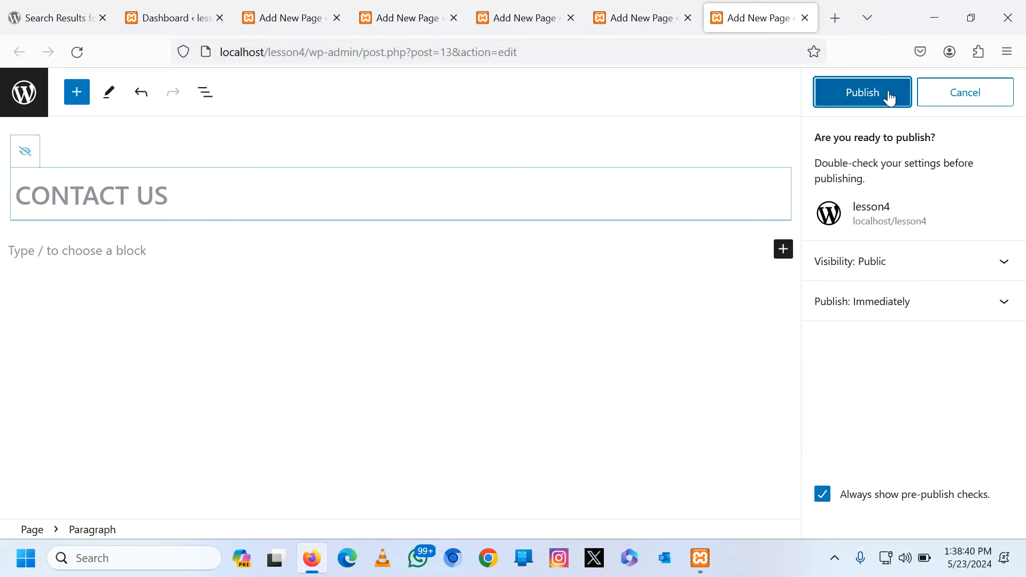
click(885, 93)
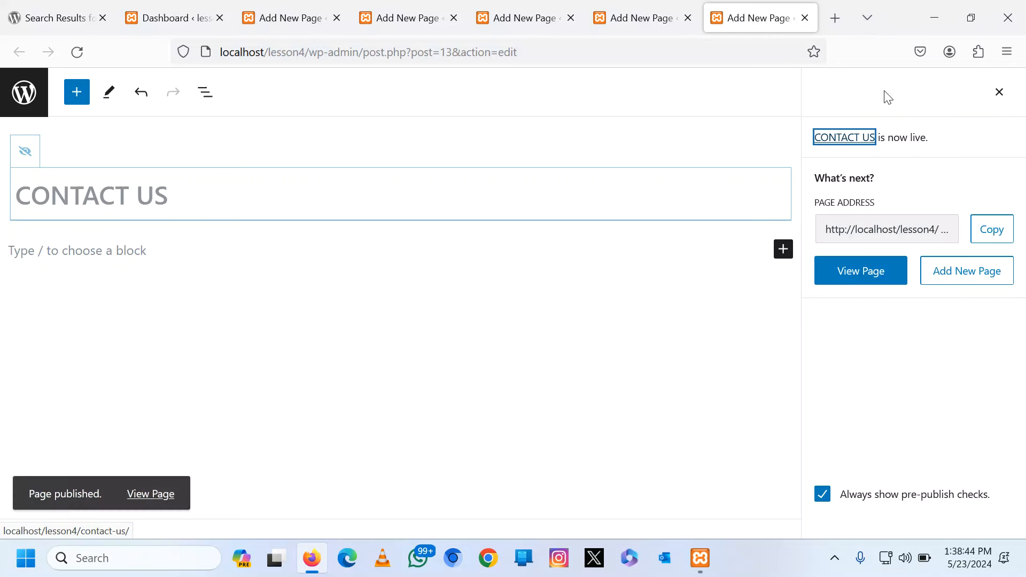
click(179, 8)
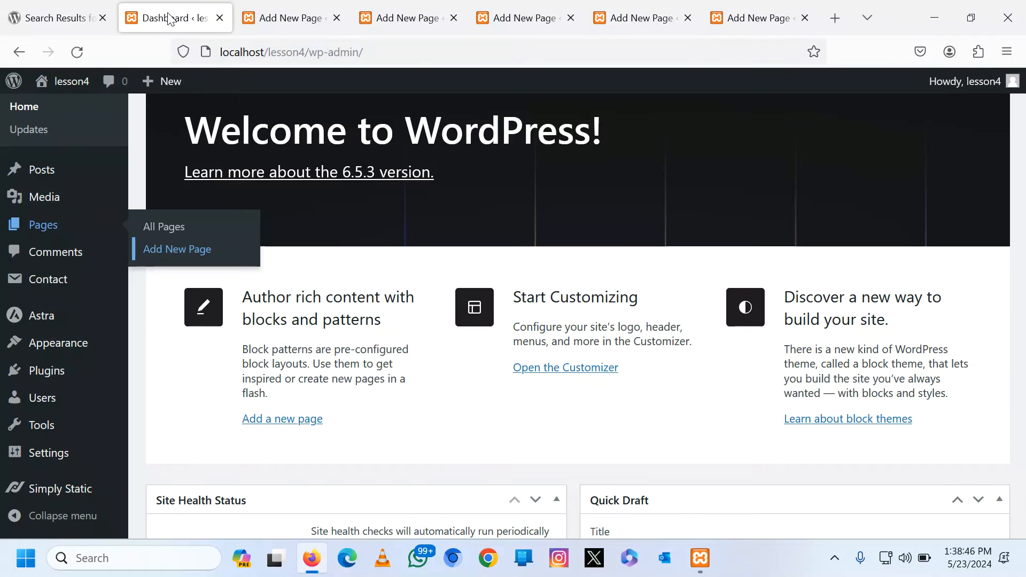
Close all the finished page-editor tabs, keeping only the Dashboard tab.
right_click(171, 14)
mouse_move(275, 298)
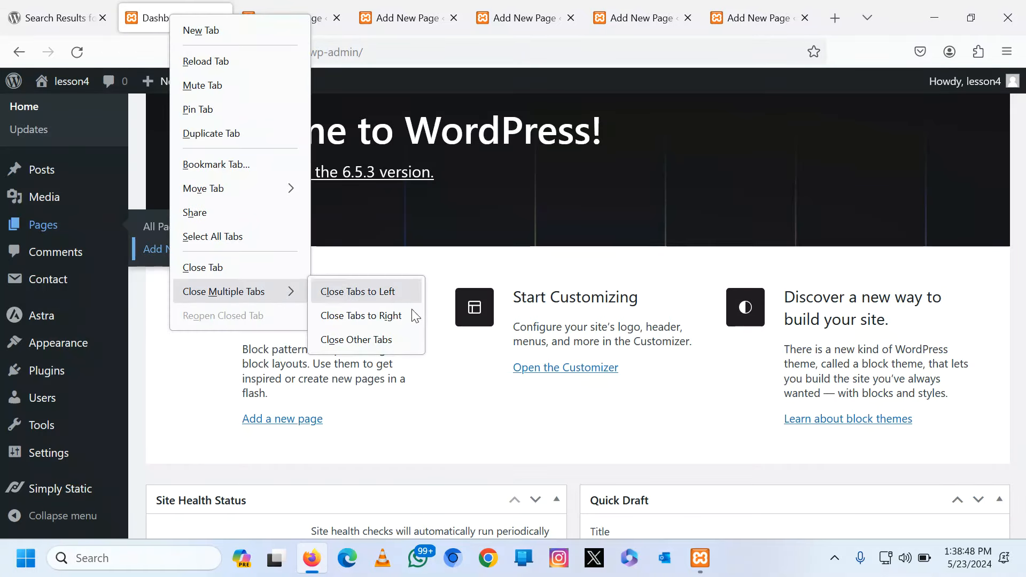
click(391, 316)
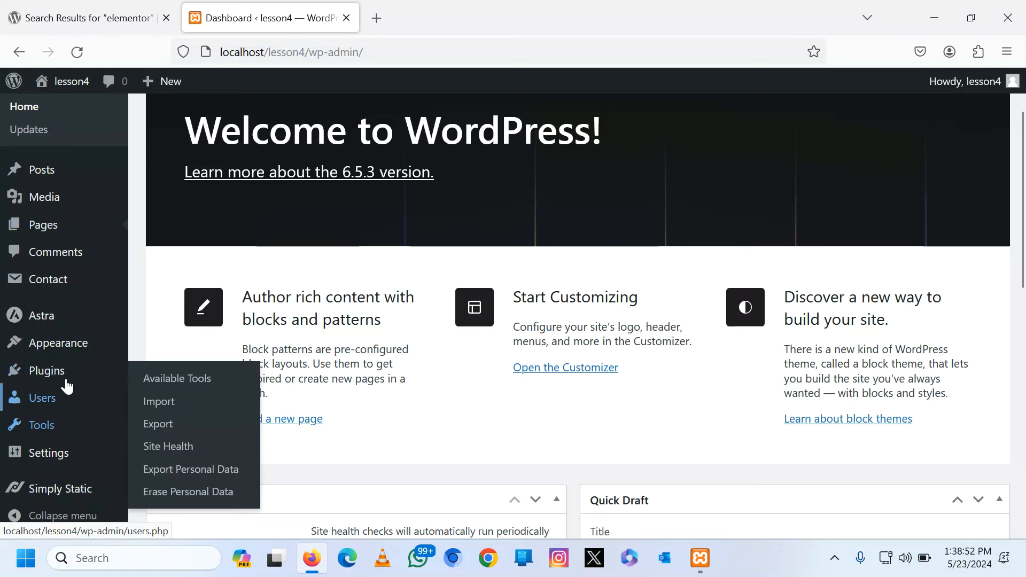
In Appearance > Menus, create a menu named MAIN with Primary Menu ticked.
mouse_move(64, 343)
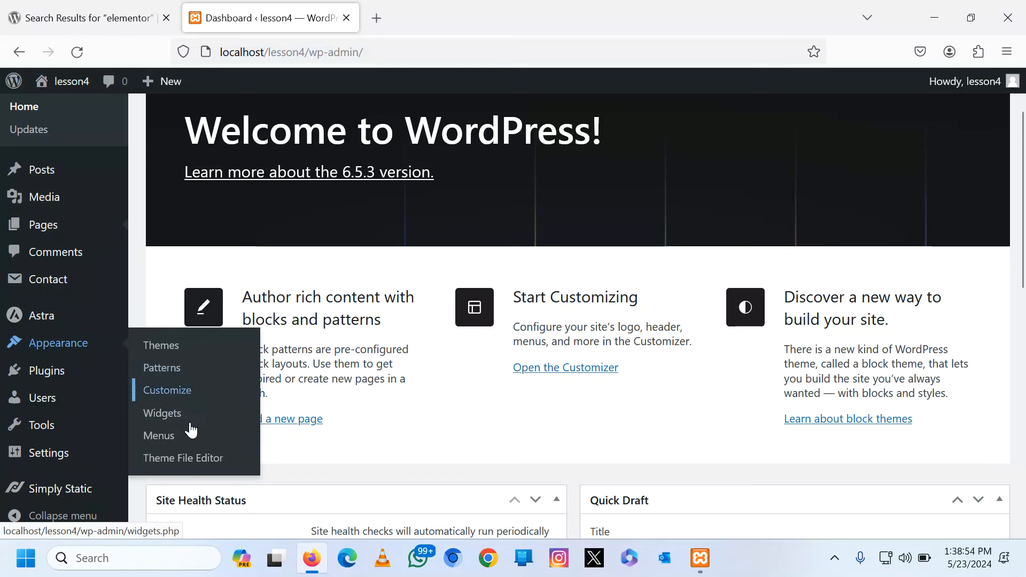
click(162, 440)
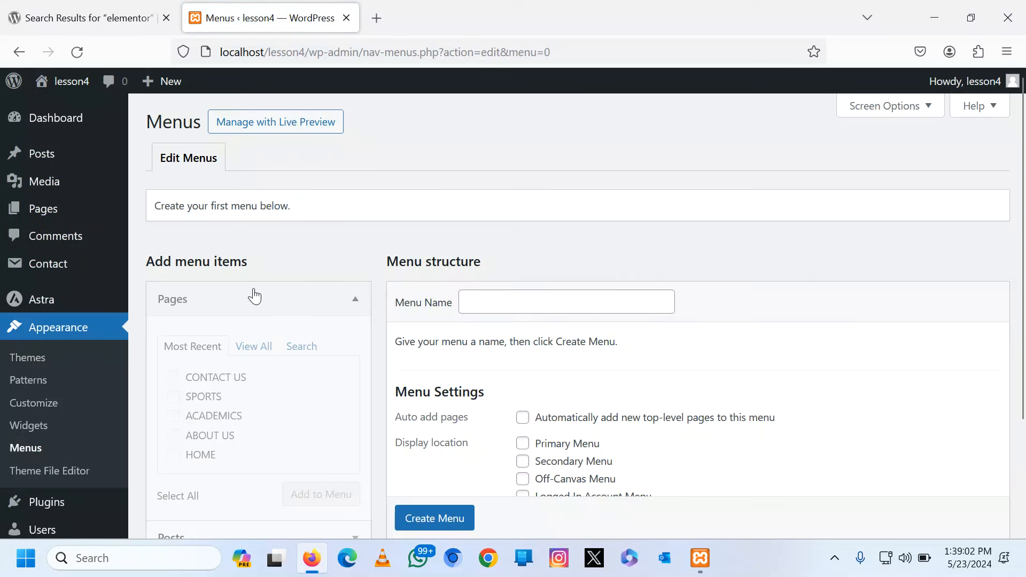
click(480, 298)
text(MAIN)
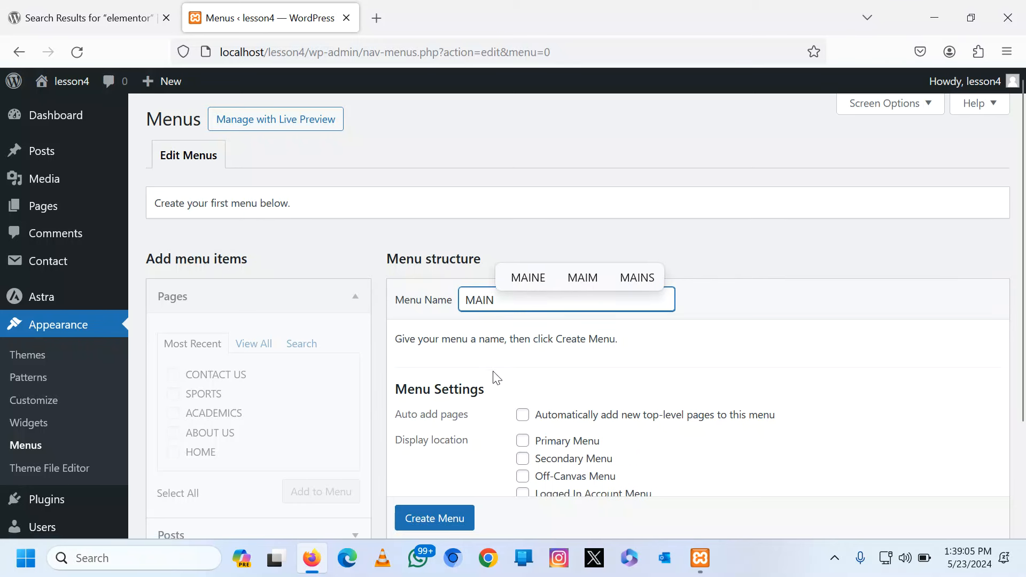
scroll(497, 378, down, 2)
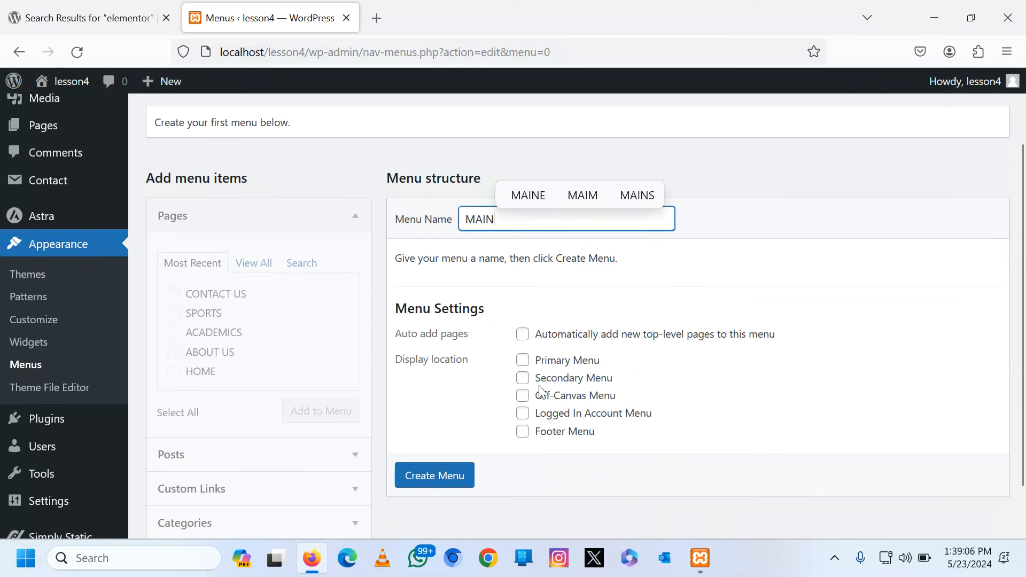
click(523, 360)
click(465, 473)
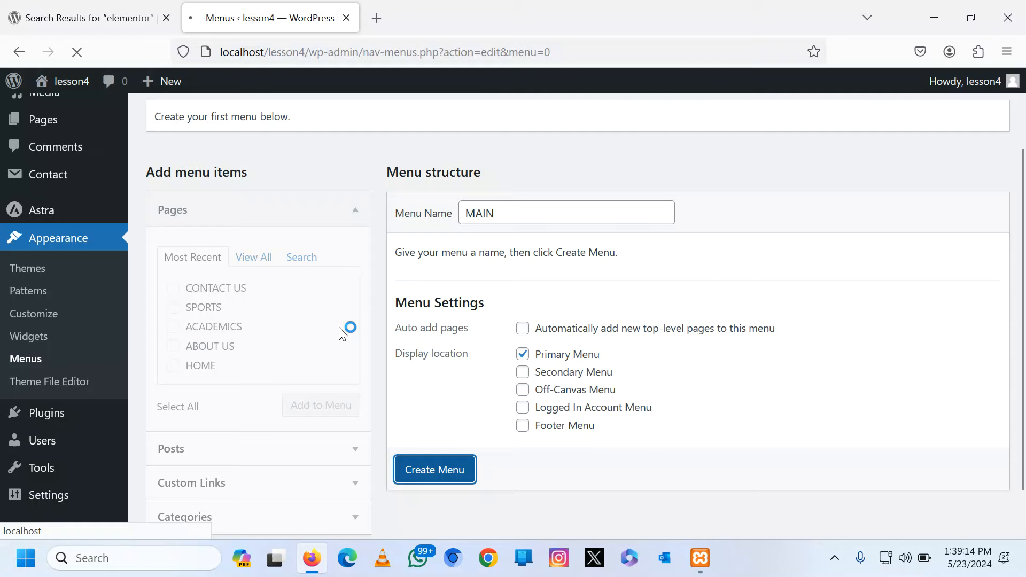
Add all pages except the duplicate Home page to the MAIN menu.
click(251, 354)
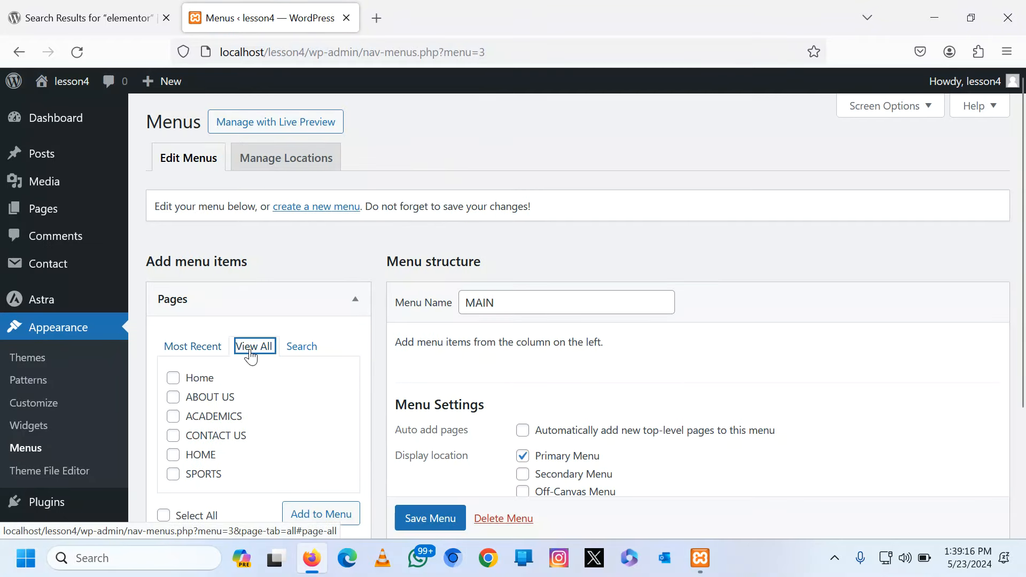
scroll(249, 360, down, 2)
click(164, 432)
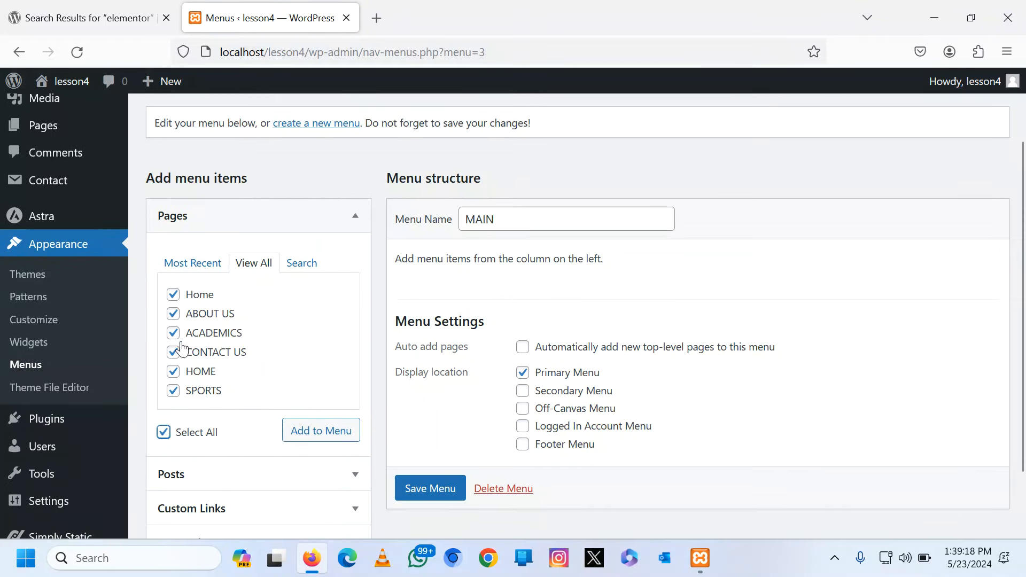
click(172, 295)
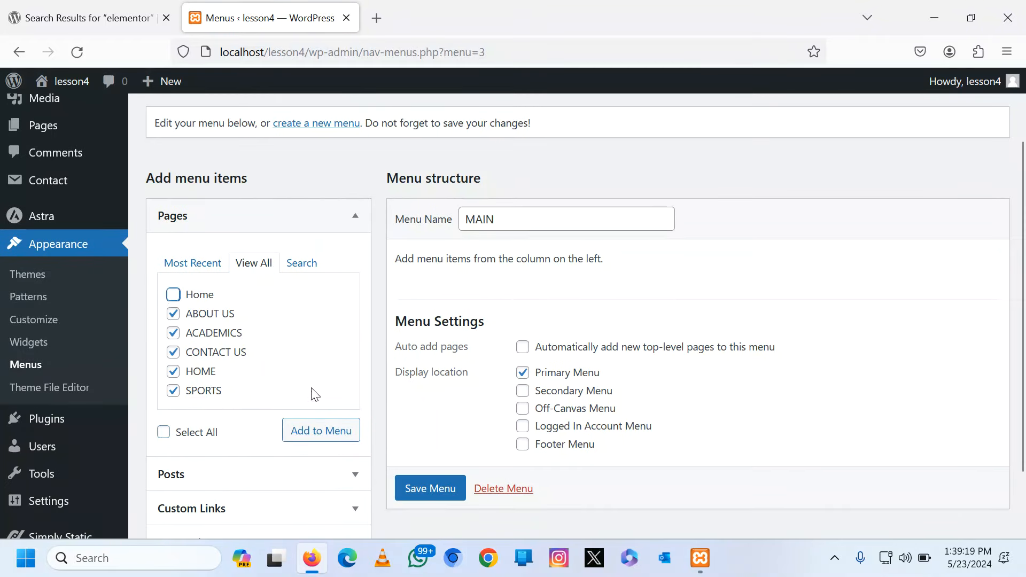
click(317, 440)
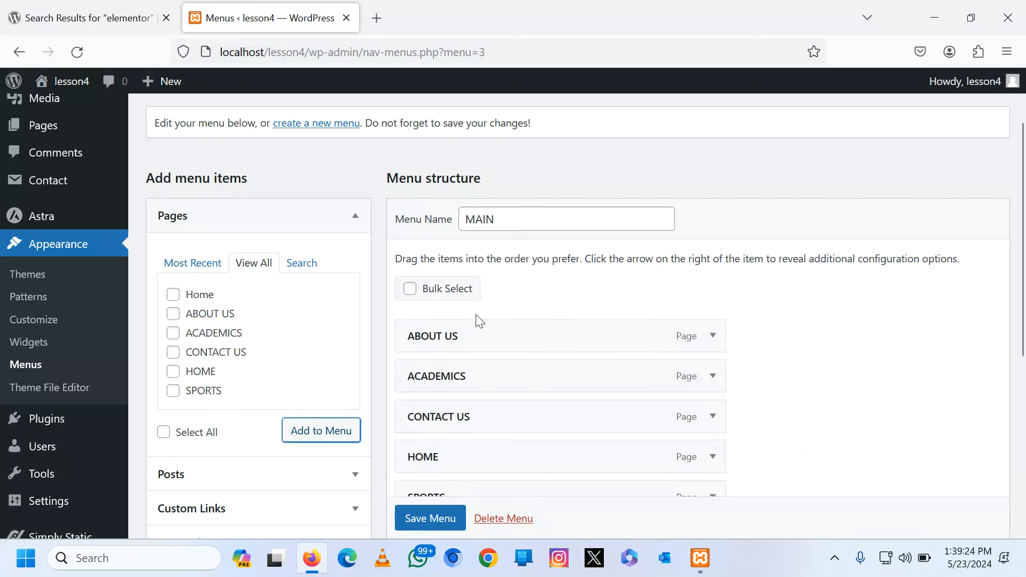
Move HOME to the top and SPORTS before CONTACT US, then save the menu.
drag(468, 458, 465, 353)
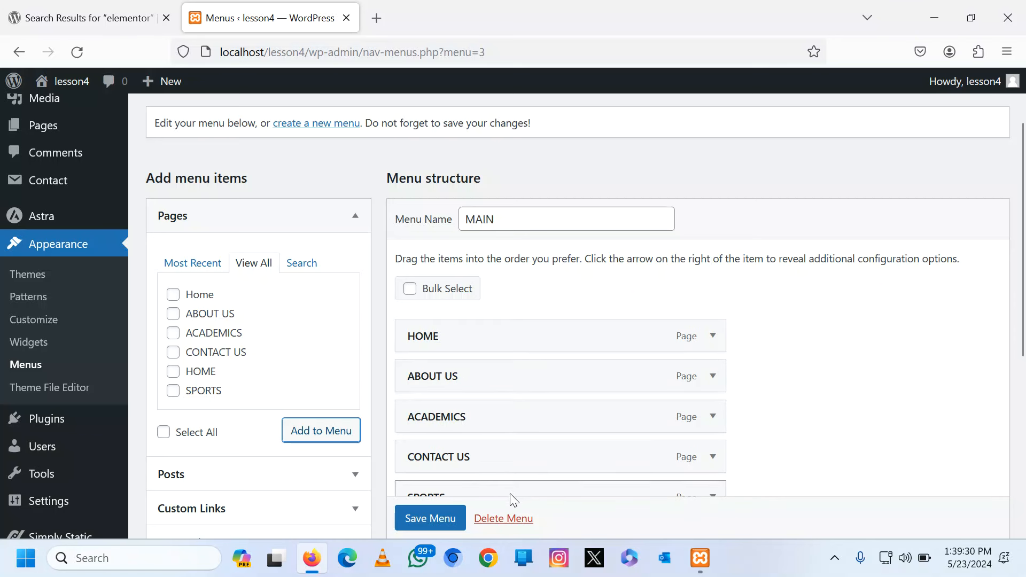
drag(507, 486, 511, 443)
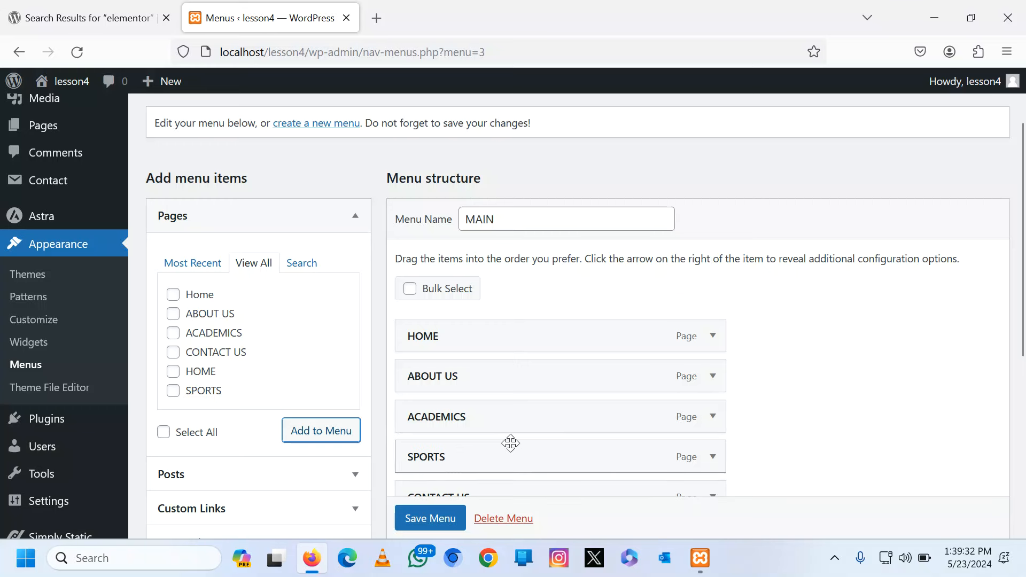
scroll(511, 443, down, 5)
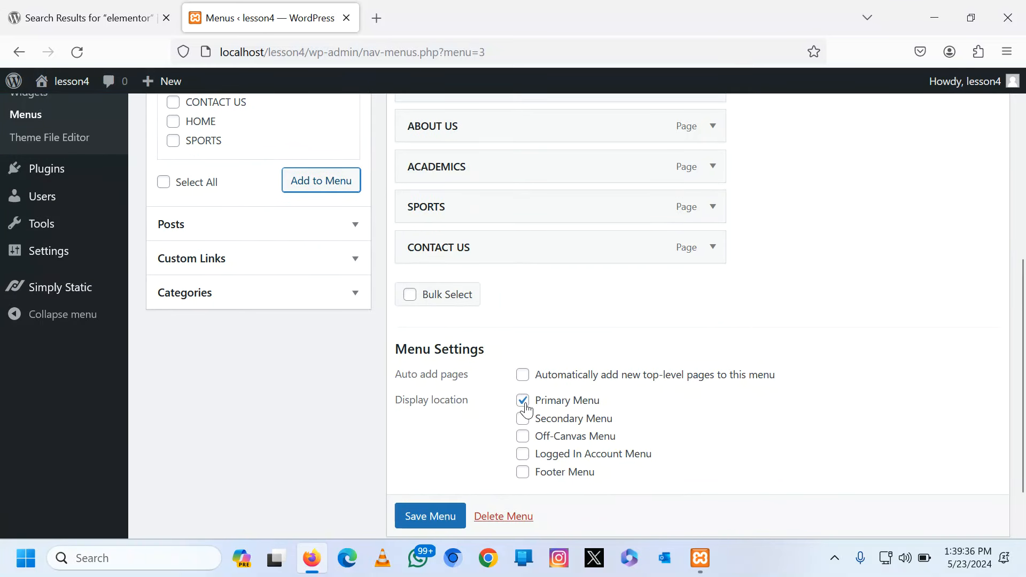
click(430, 517)
scroll(431, 521, down, 1)
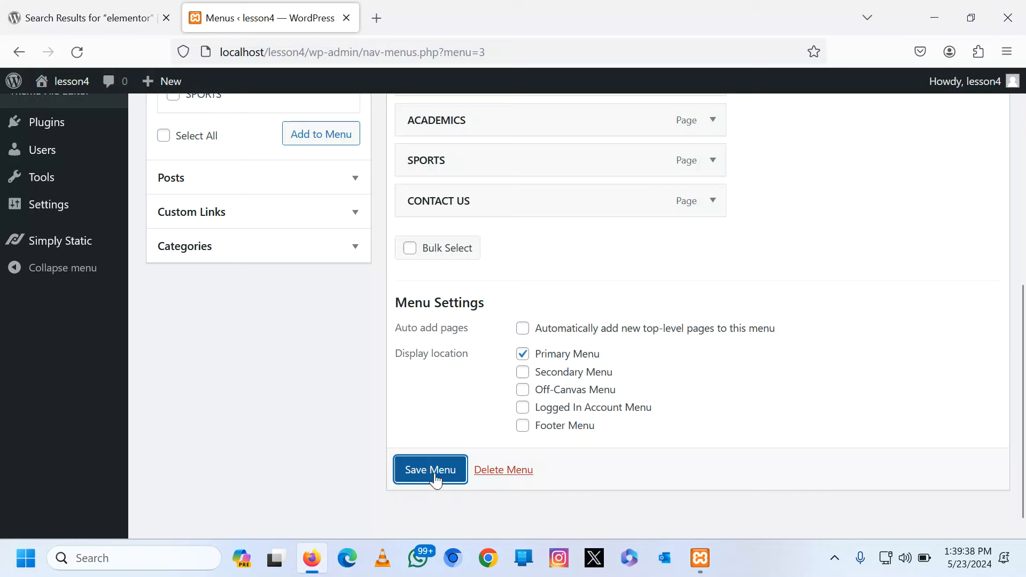
scroll(313, 345, up, 3)
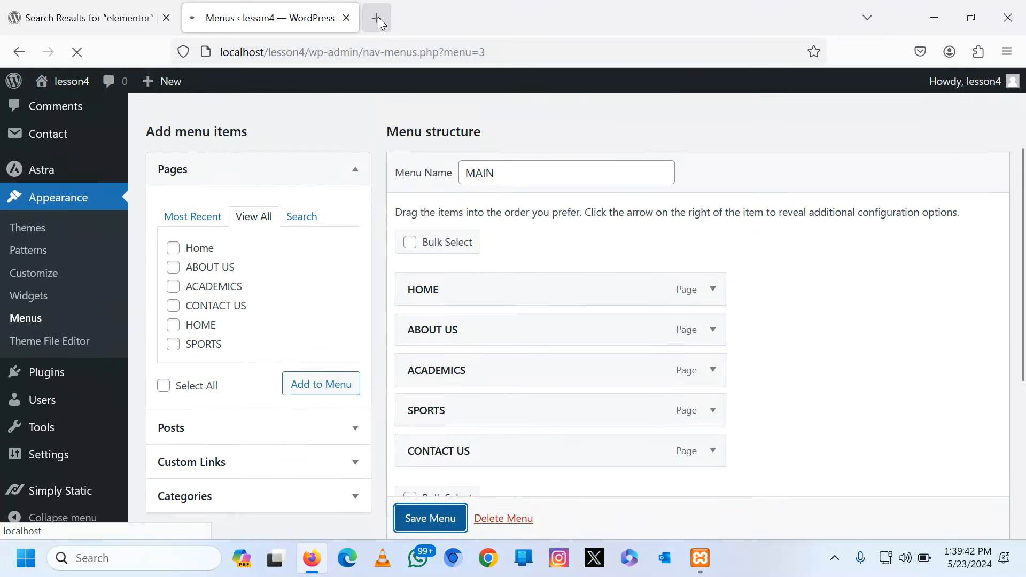
Load localhost/lesson4 in a new Firefox tab.
click(377, 18)
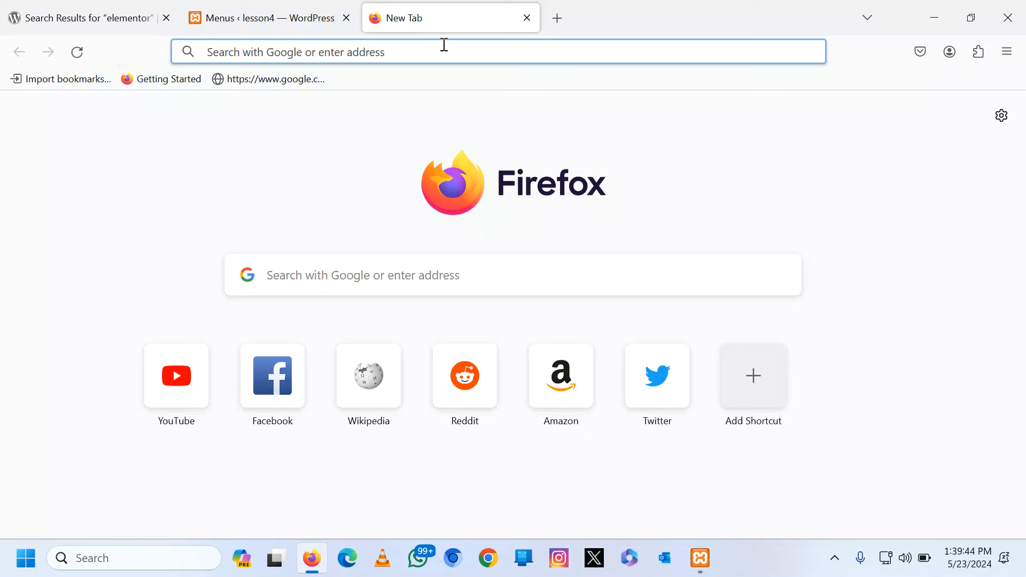
text(LO)
key(BackSpace)
key(BackSpace)
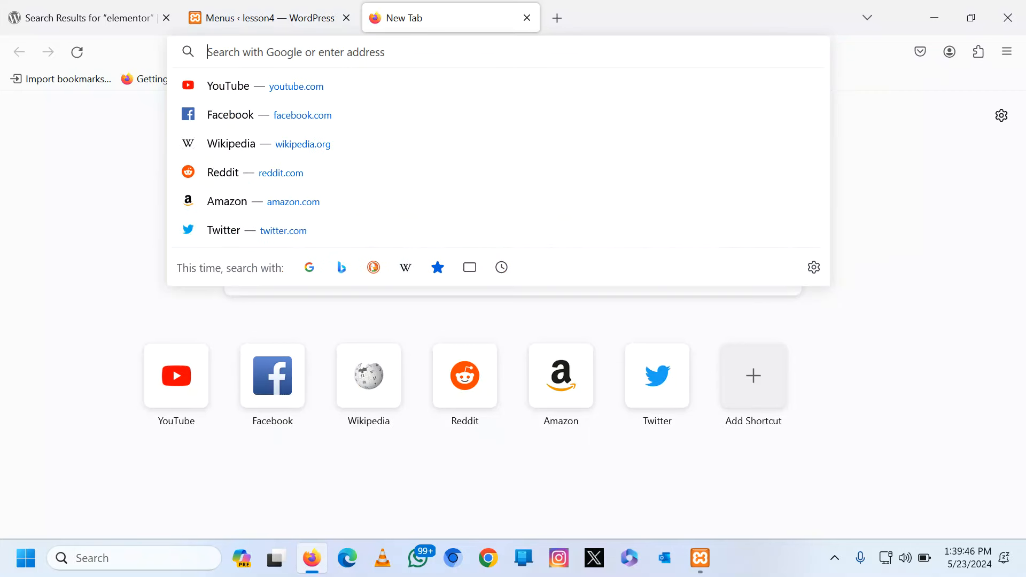
text(local)
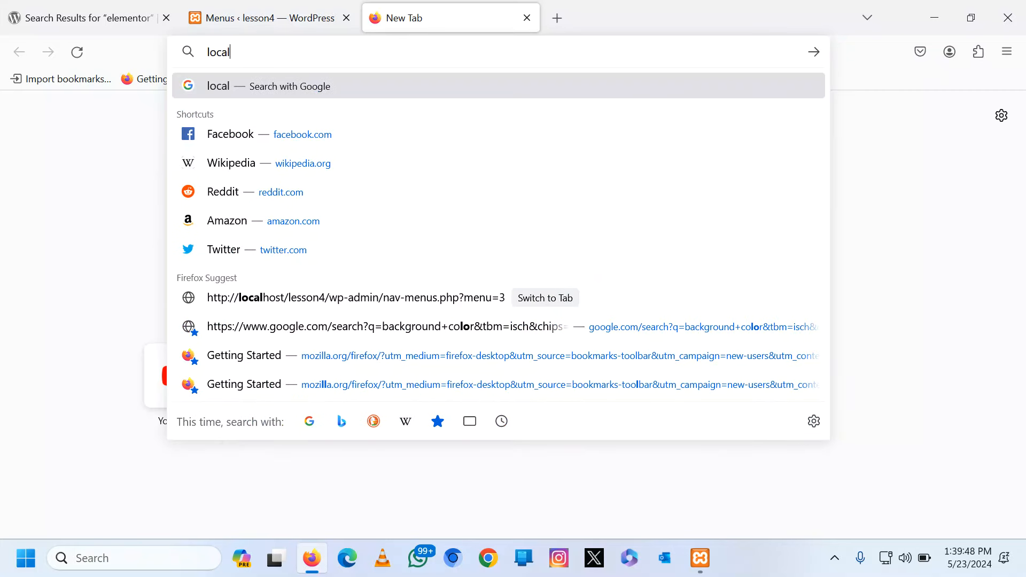
text(host)
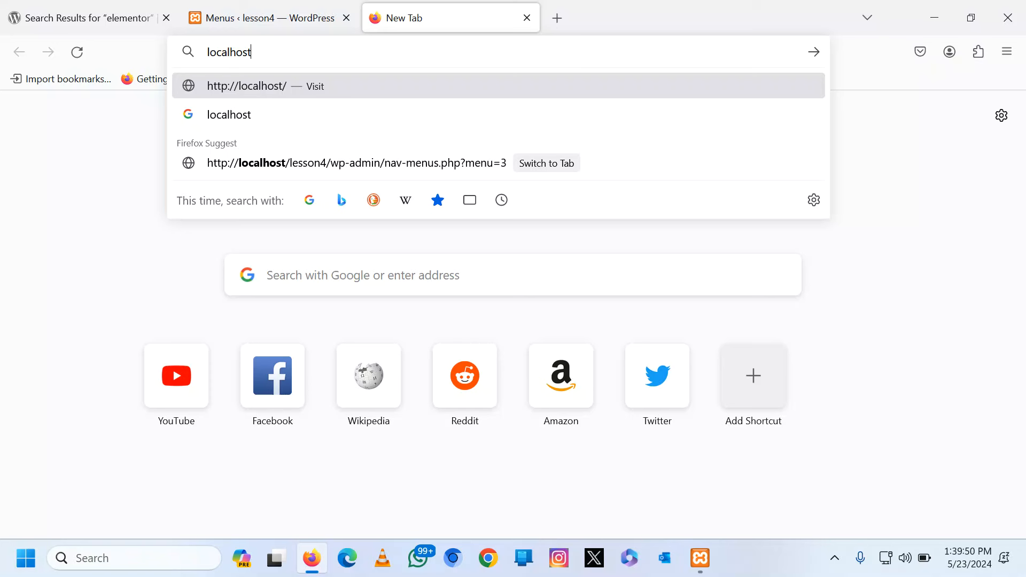
text(/lesson4)
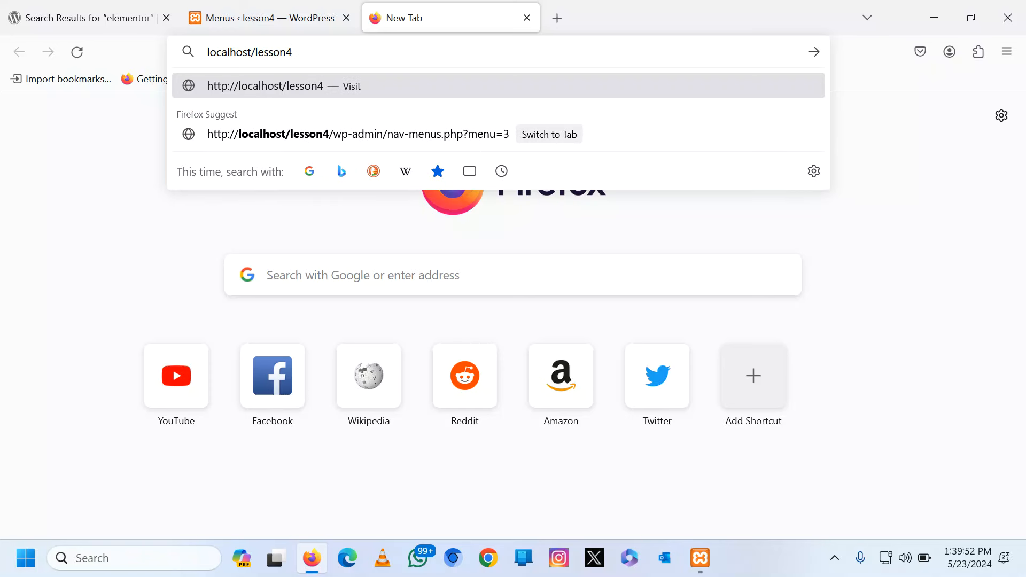
key(Return)
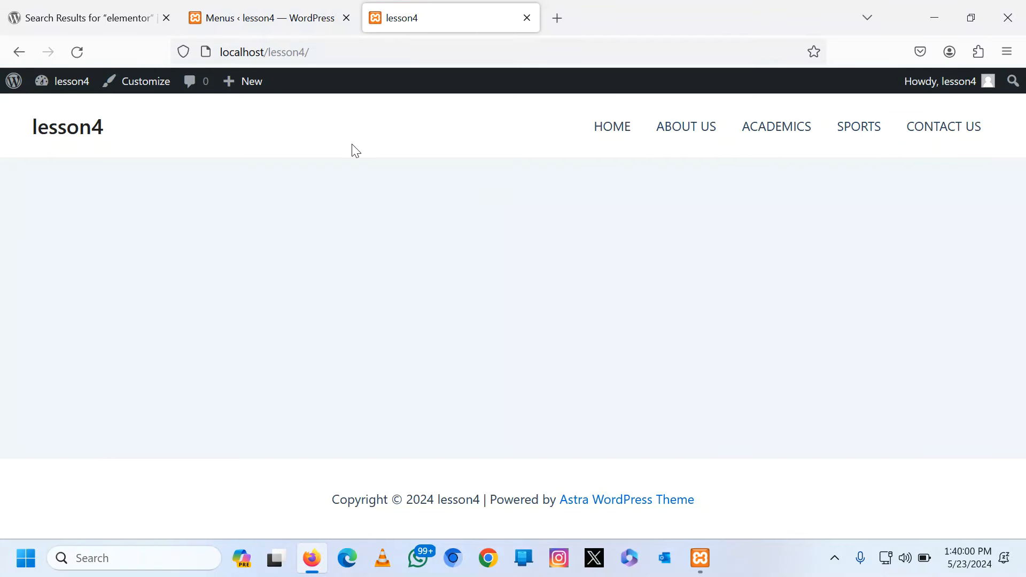
After checking the HOME–CONTACT US header menu, return to the Menus tab.
click(259, 6)
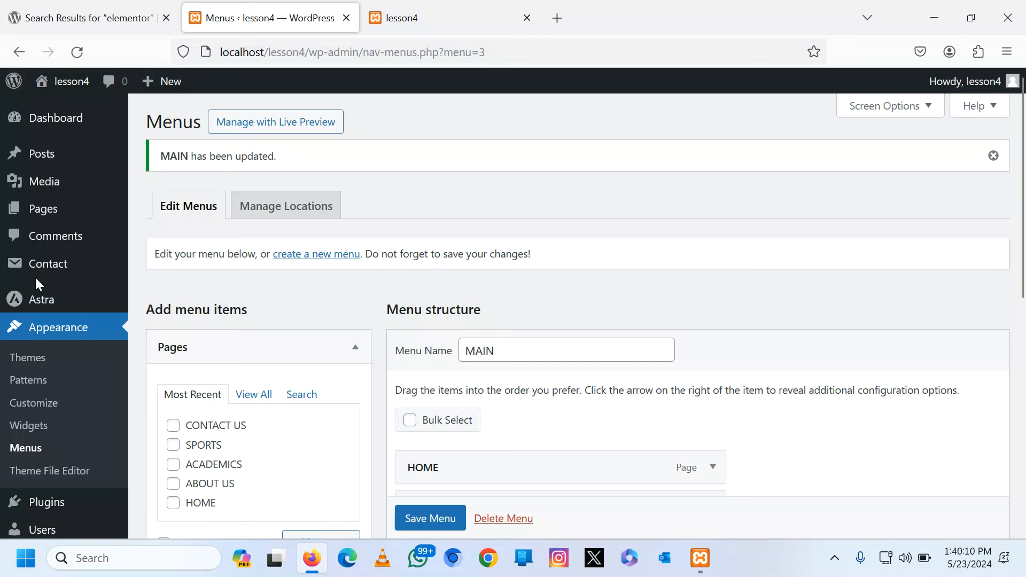
Go to Plugins > Add New Plugin and reveal the Upload Plugin .zip panel.
scroll(34, 276, down, 3)
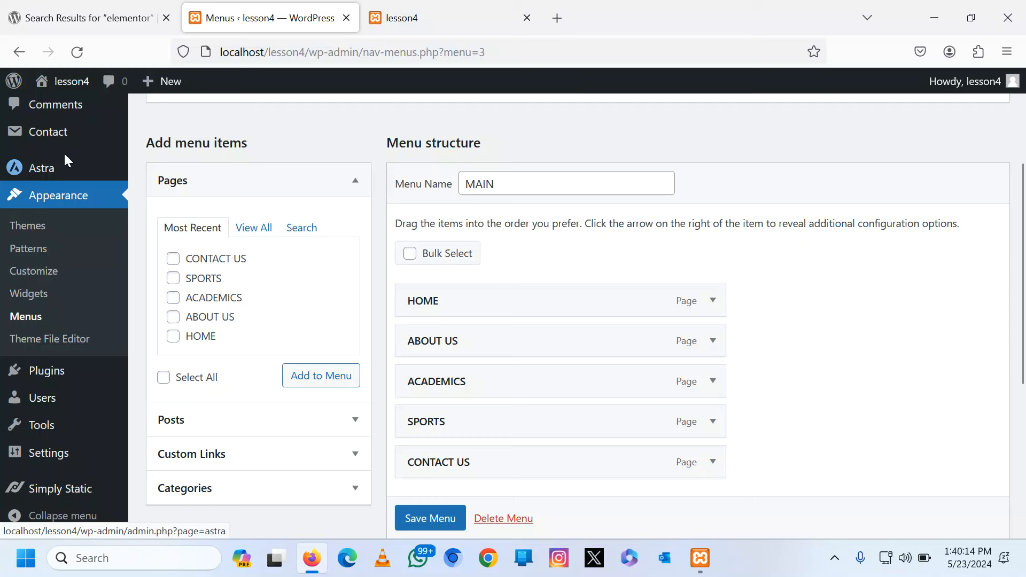
mouse_move(54, 377)
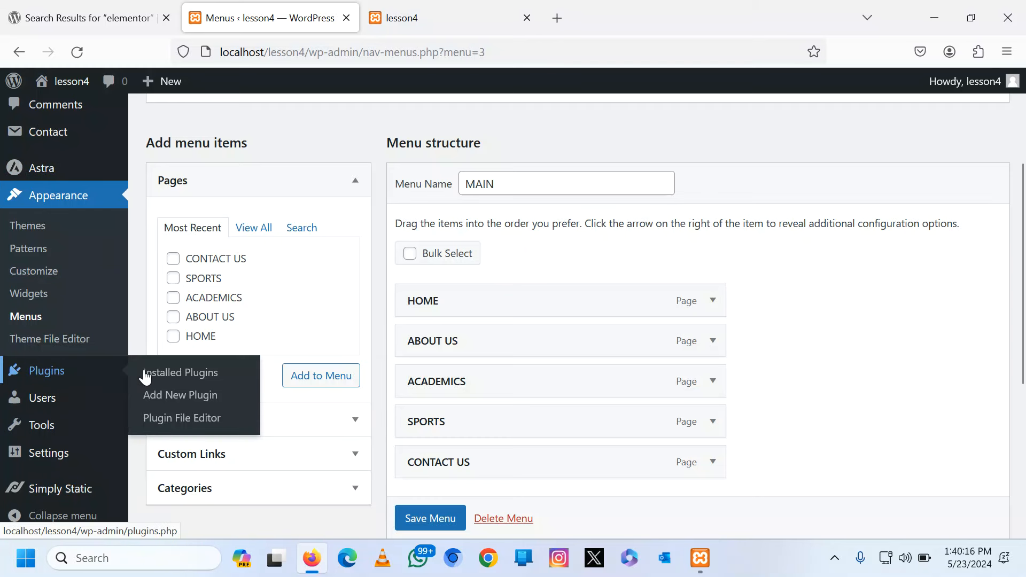
click(193, 396)
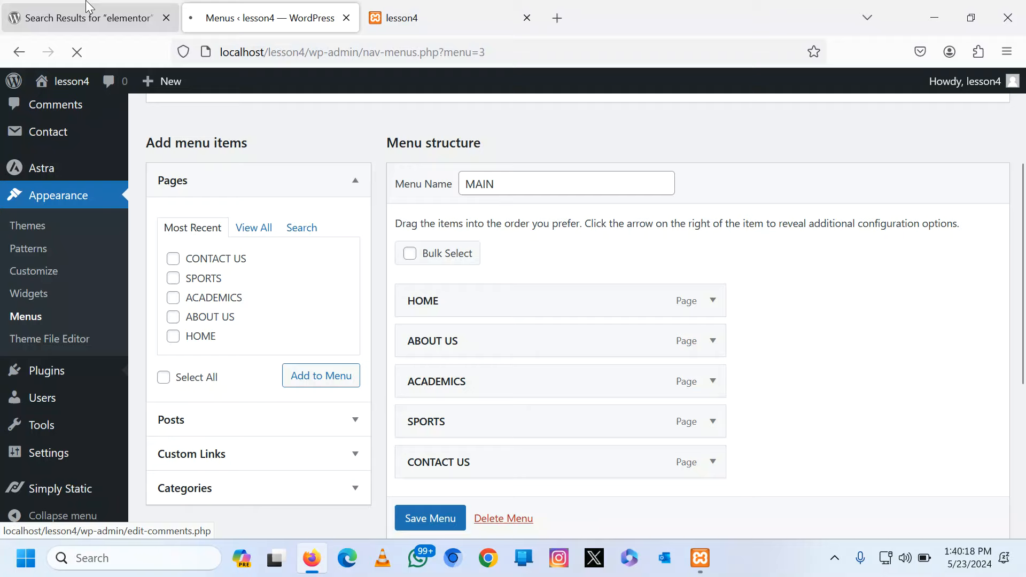
click(81, 18)
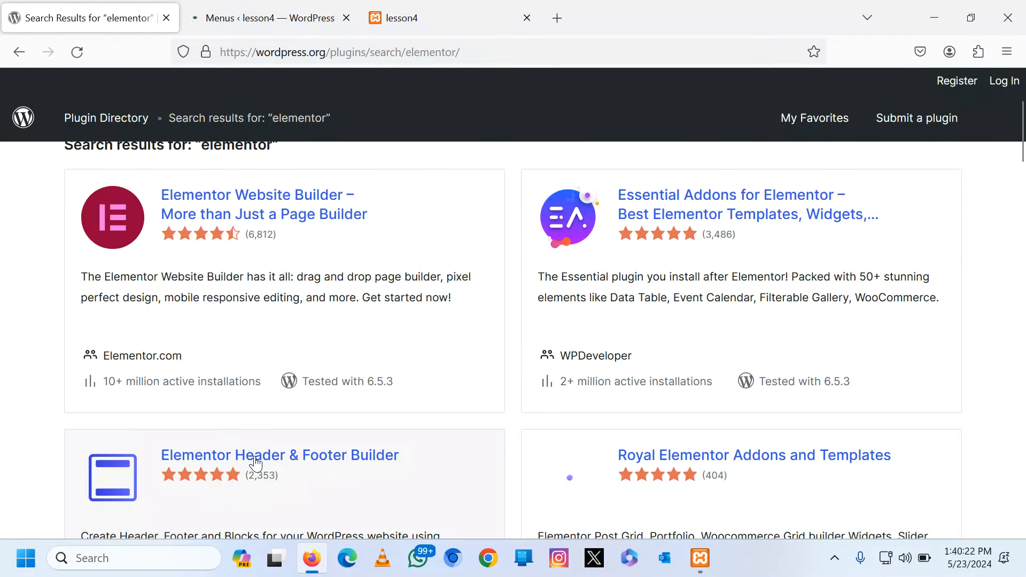
click(282, 11)
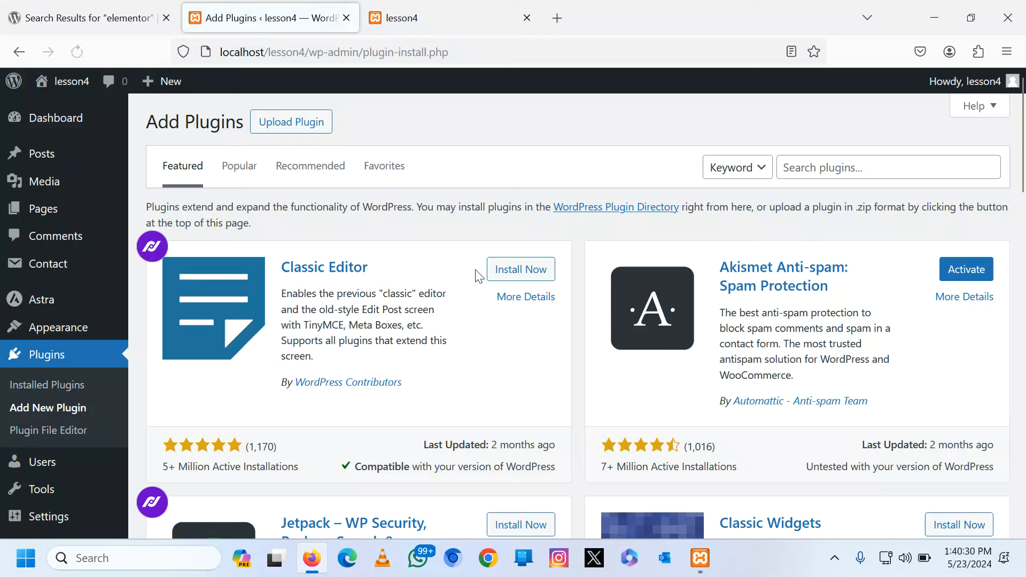
click(292, 122)
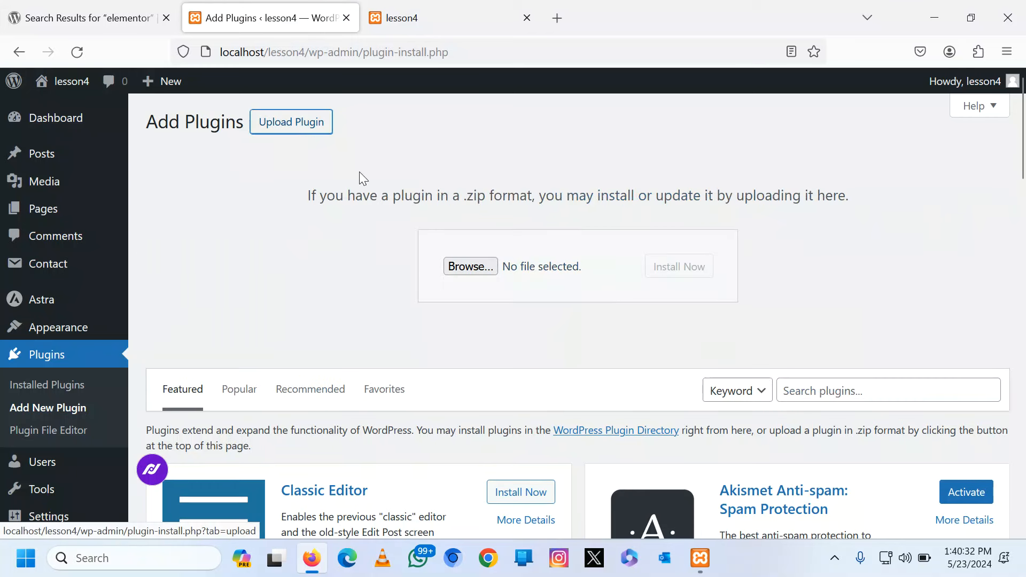
Upload elementor.3.21.7.zip from Downloads and activate the Elementor plugin.
click(479, 267)
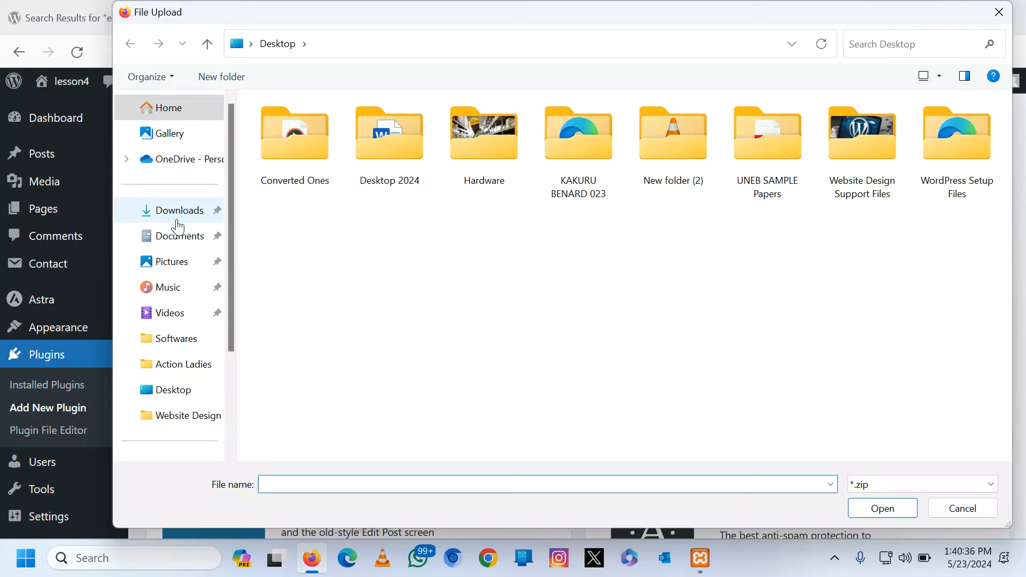
click(178, 219)
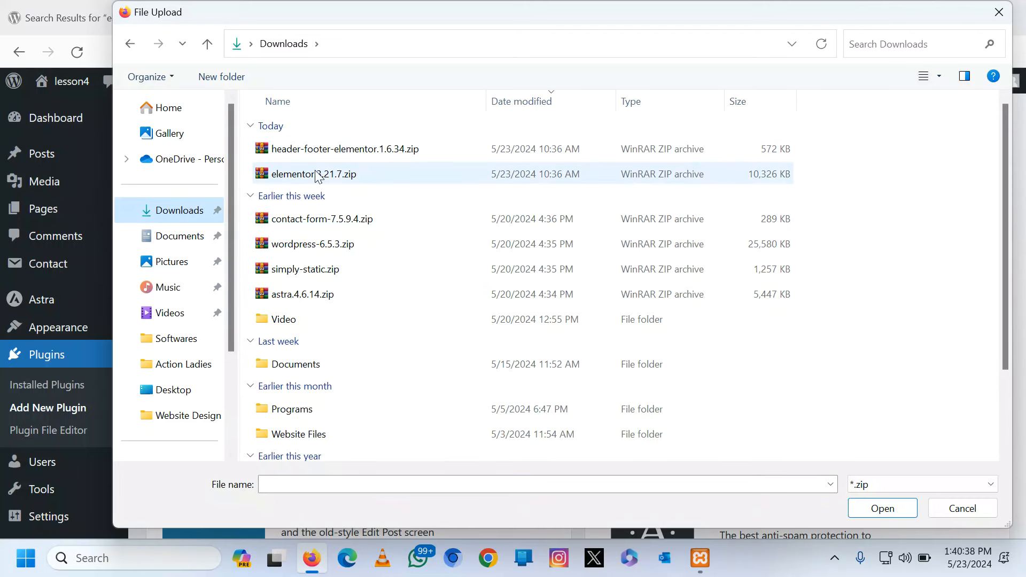
double_click(325, 176)
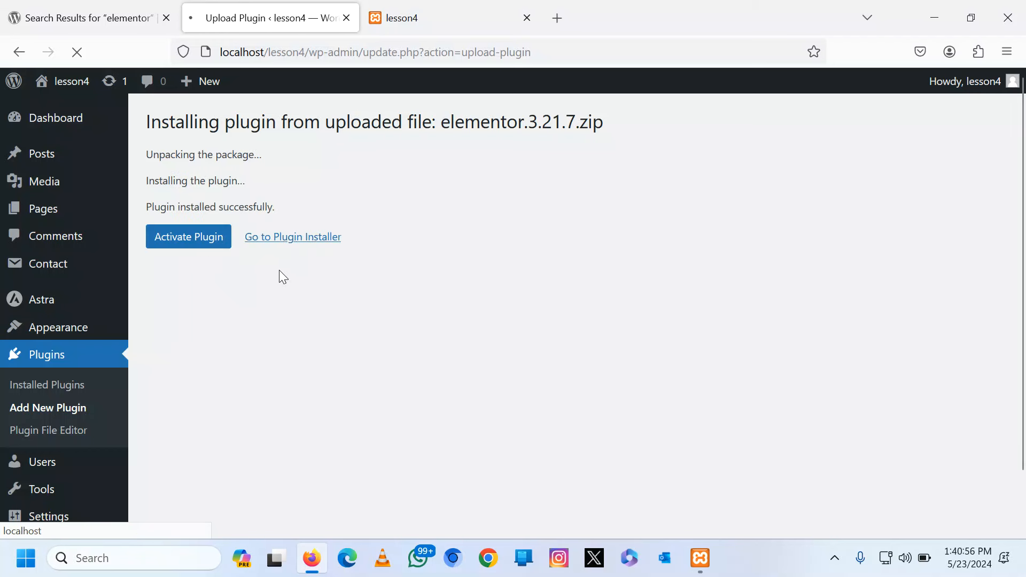
click(195, 245)
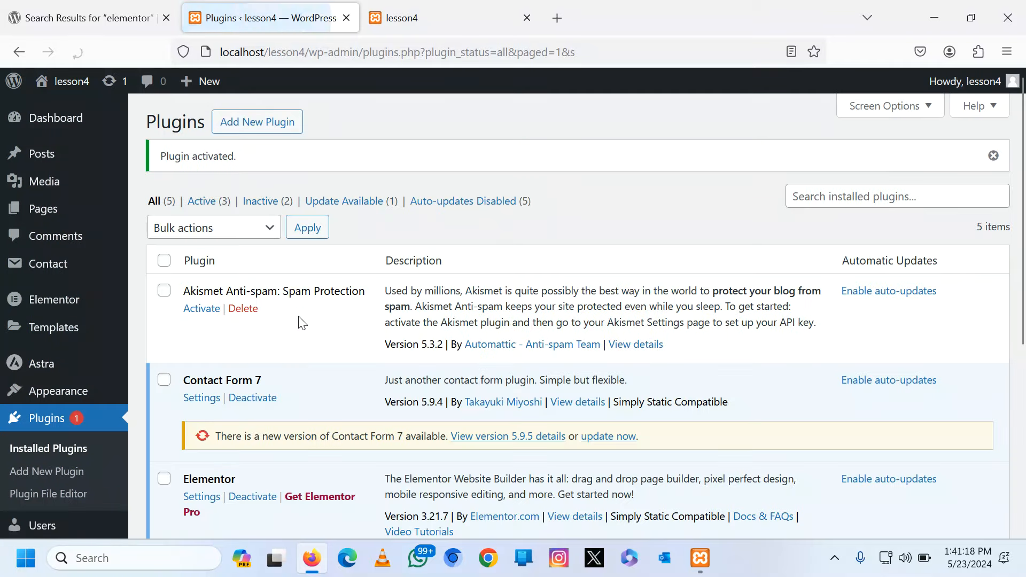
scroll(292, 417, down, 5)
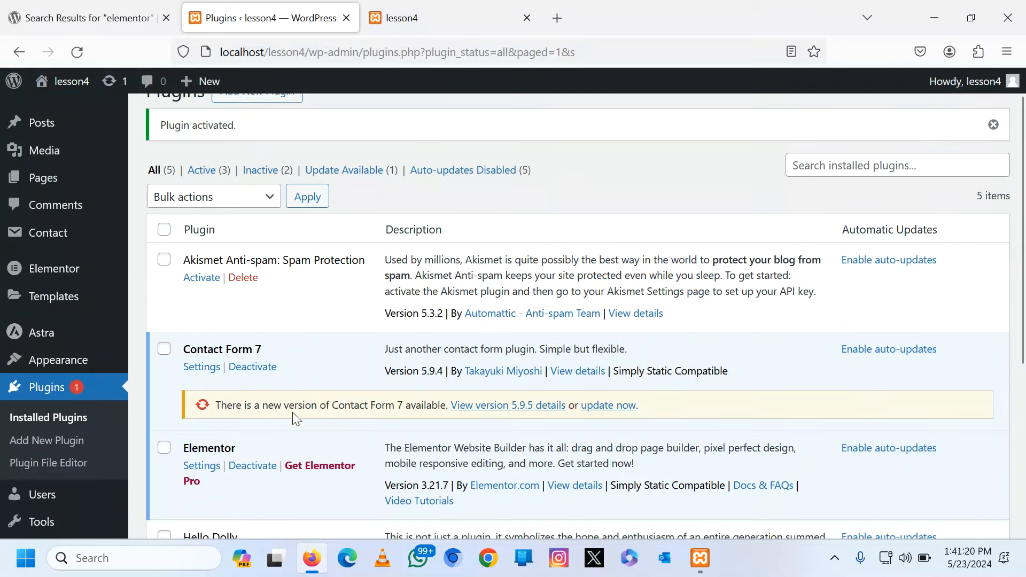
scroll(236, 252, up, 5)
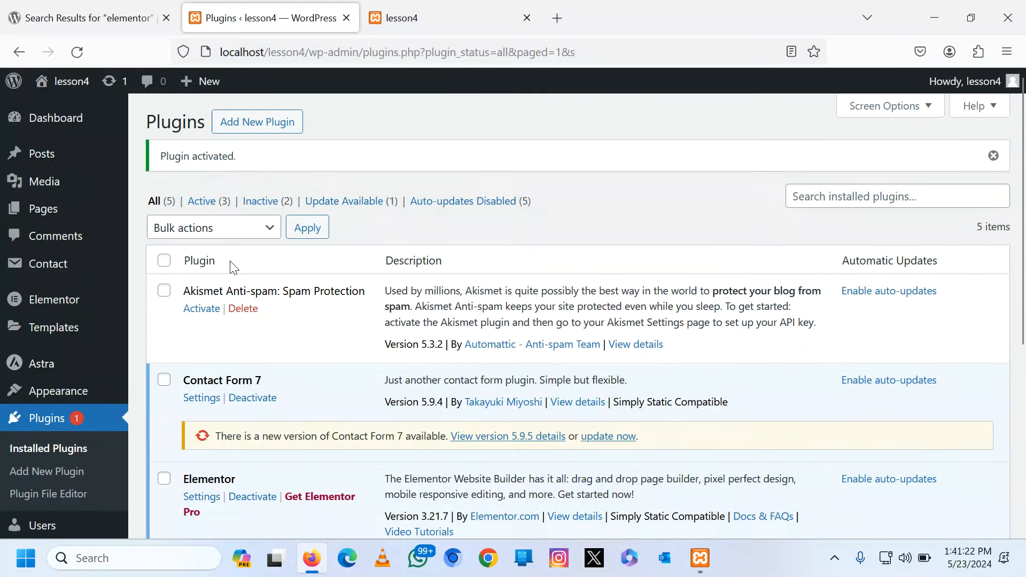
Upload and install header-footer-elementor.1.6.34.zip from Downloads, then activate it.
click(238, 133)
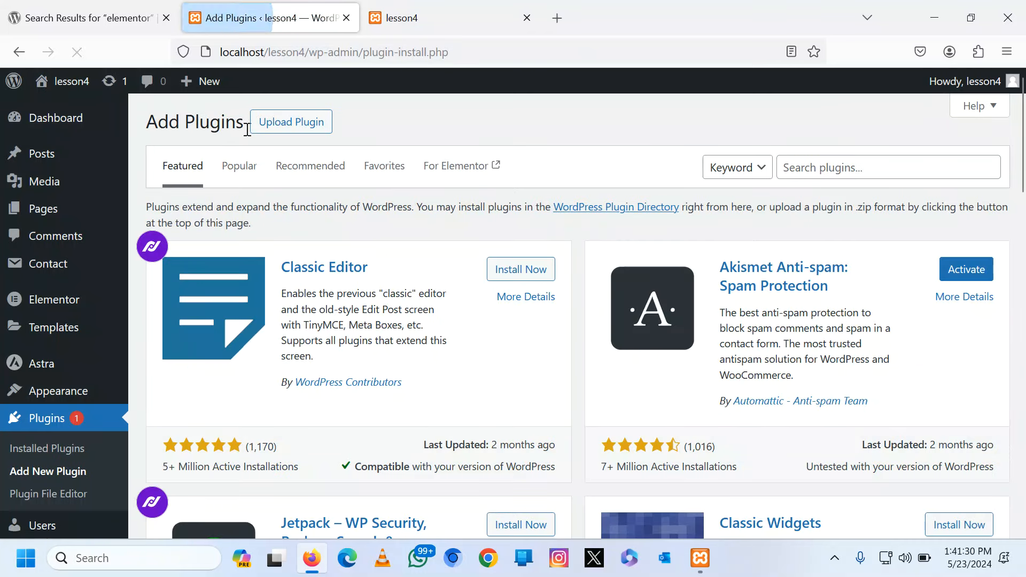
click(300, 130)
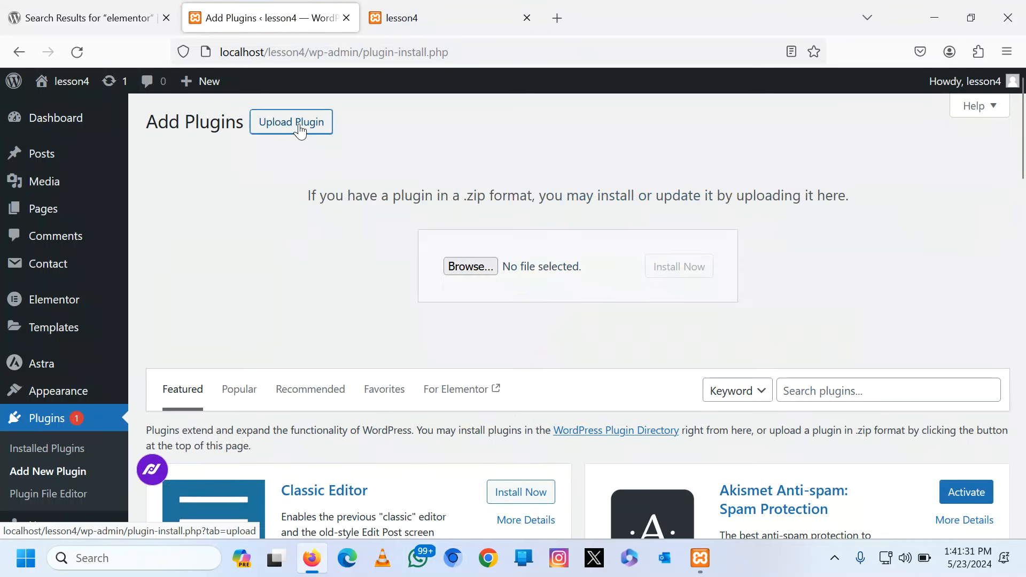
click(470, 266)
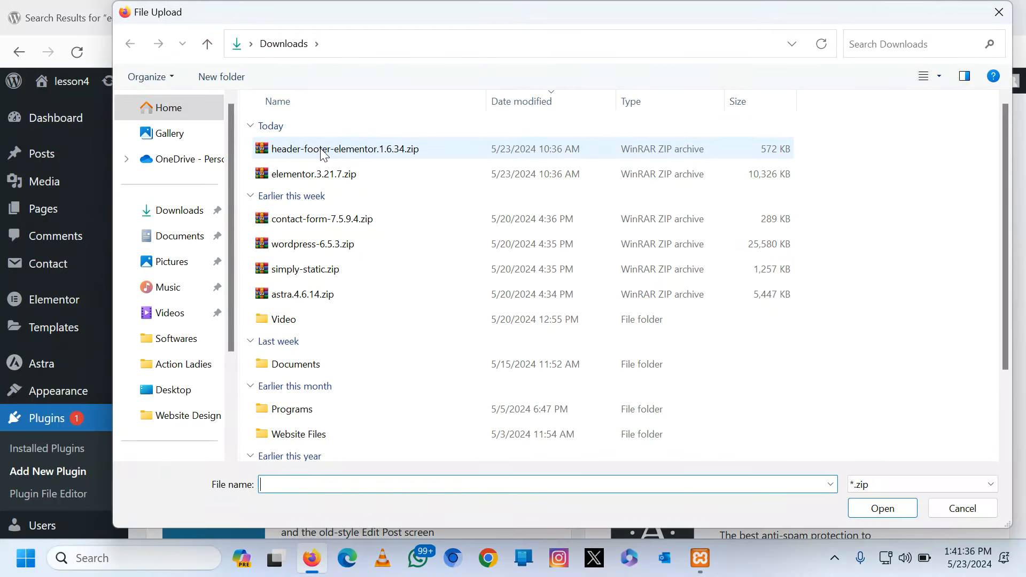
click(323, 155)
double_click(323, 155)
click(704, 272)
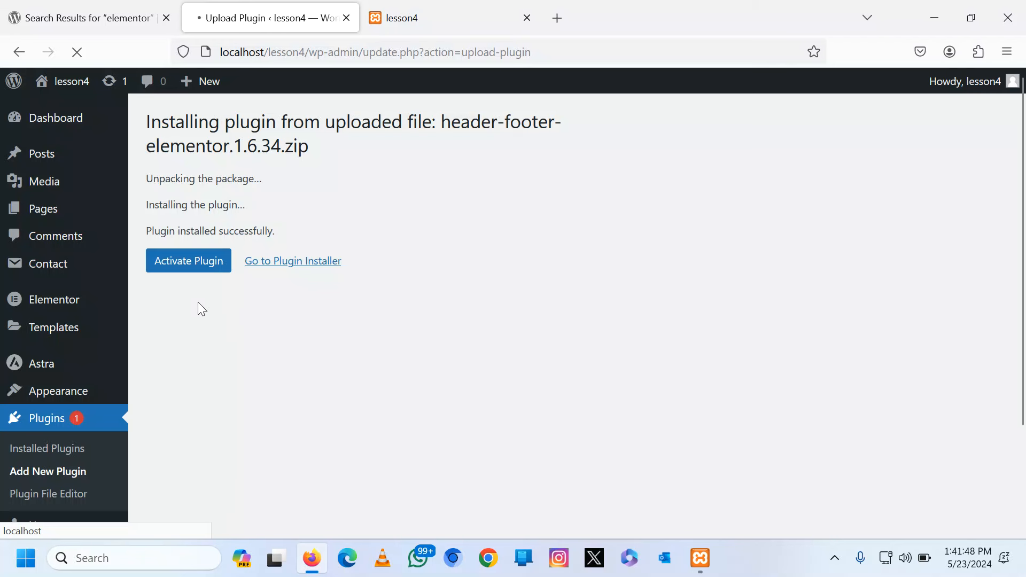
click(179, 261)
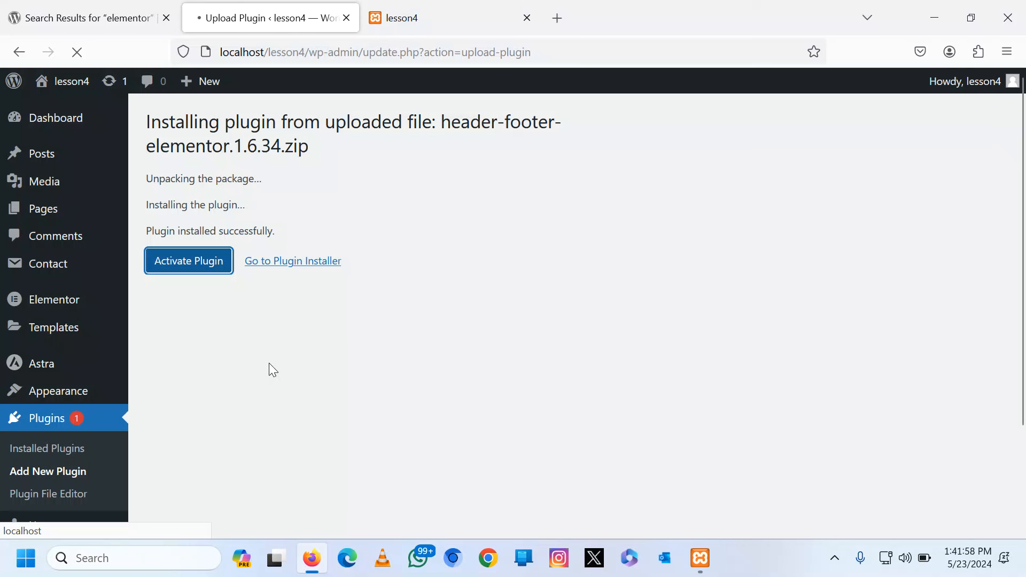
scroll(228, 369, down, 3)
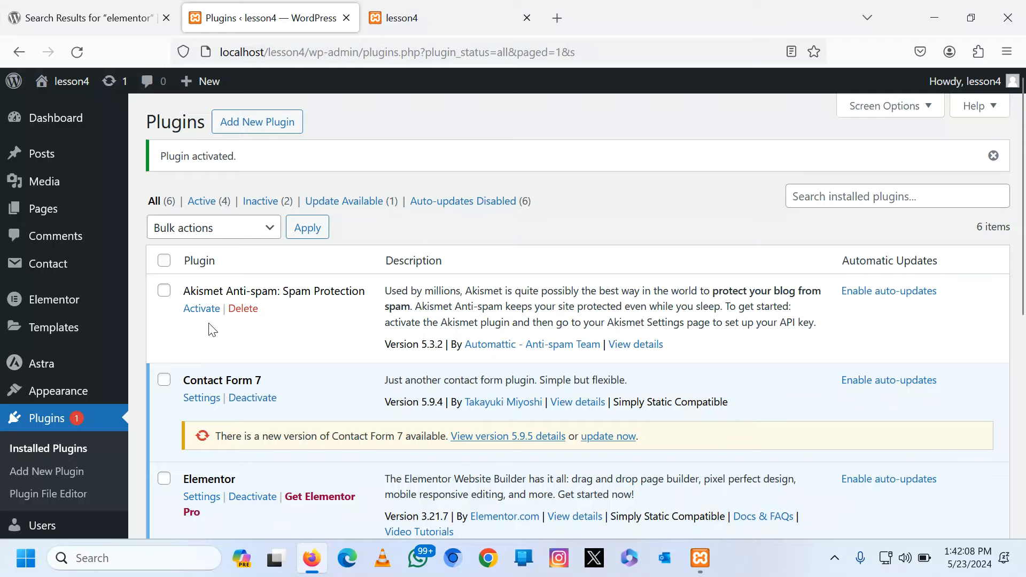
Confirm the builder plugin is listed, then go to Appearance > Elementor Header & Footer Builder.
scroll(210, 330, down, 5)
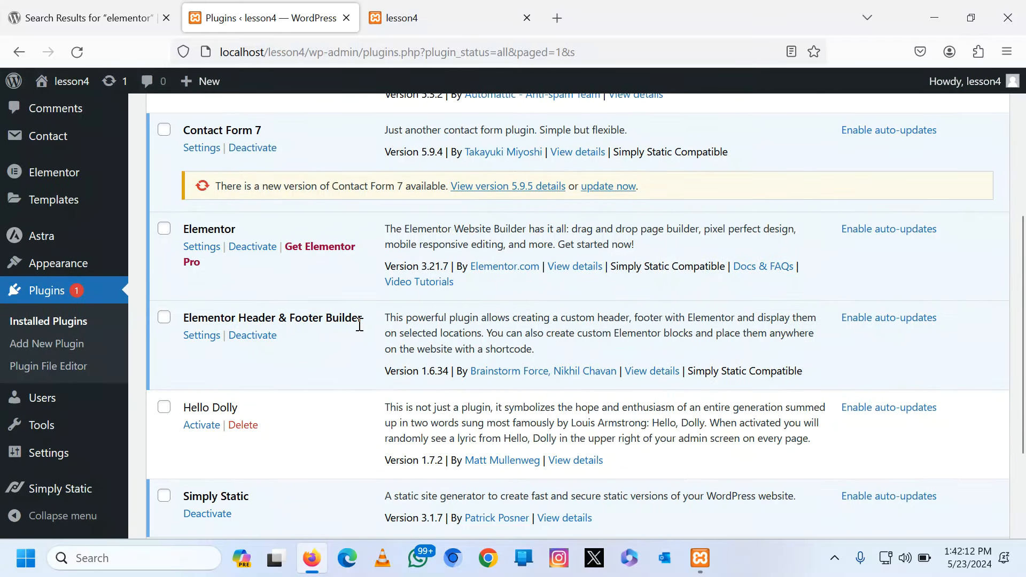
mouse_move(33, 270)
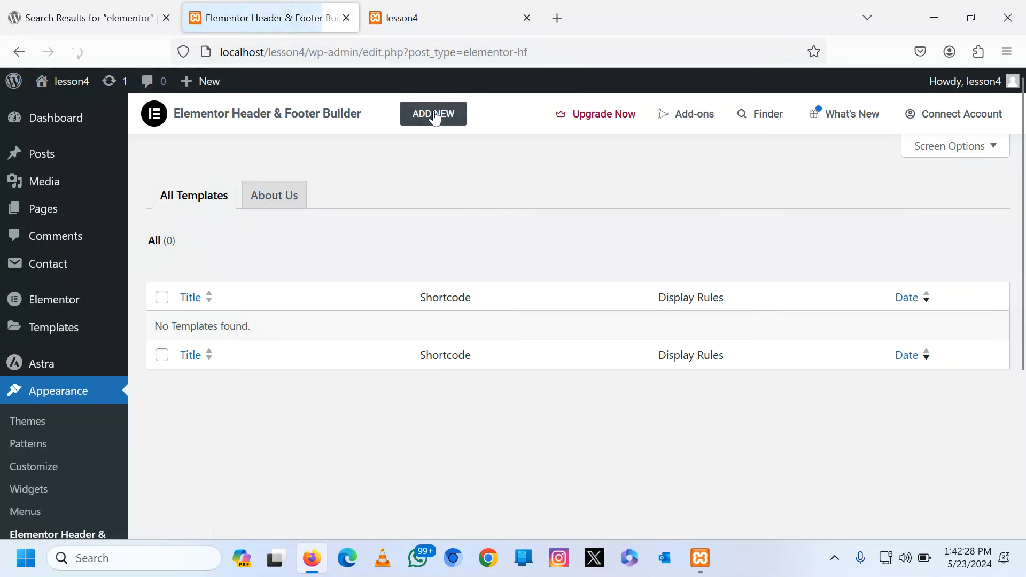
Create a new template, skipping onboarding, and title it 'header'.
click(425, 121)
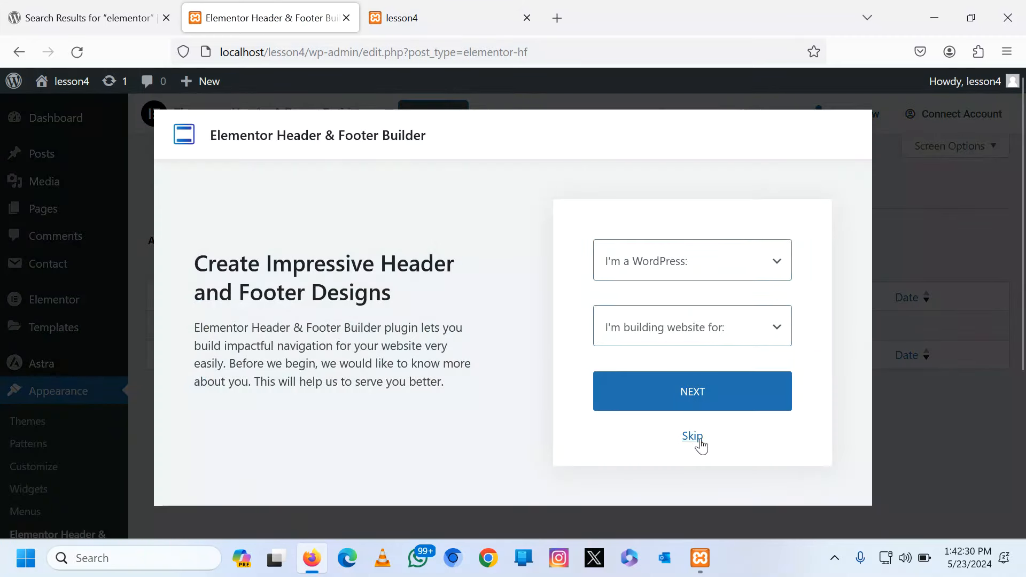
click(695, 438)
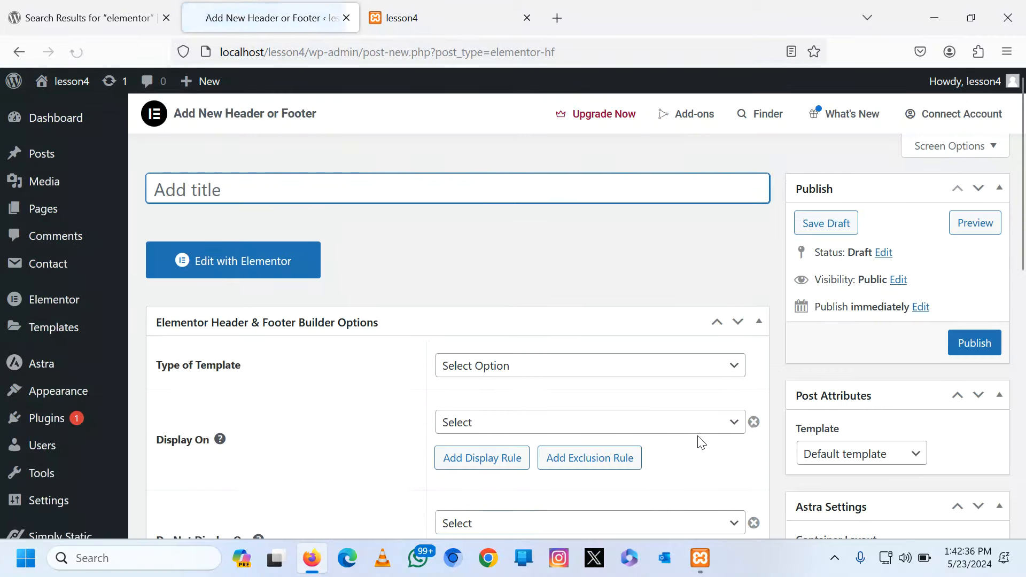
text(he)
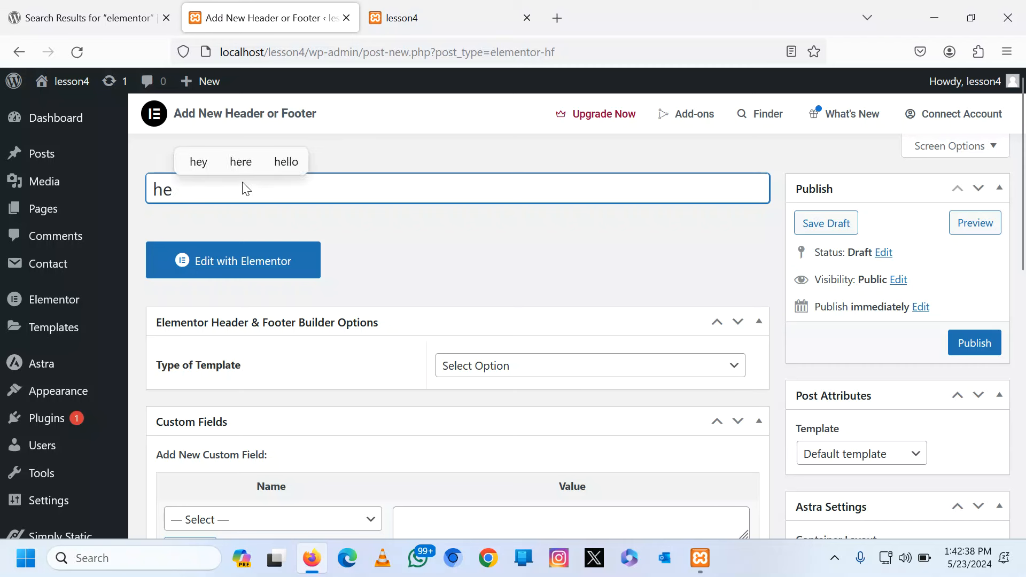
text(ader)
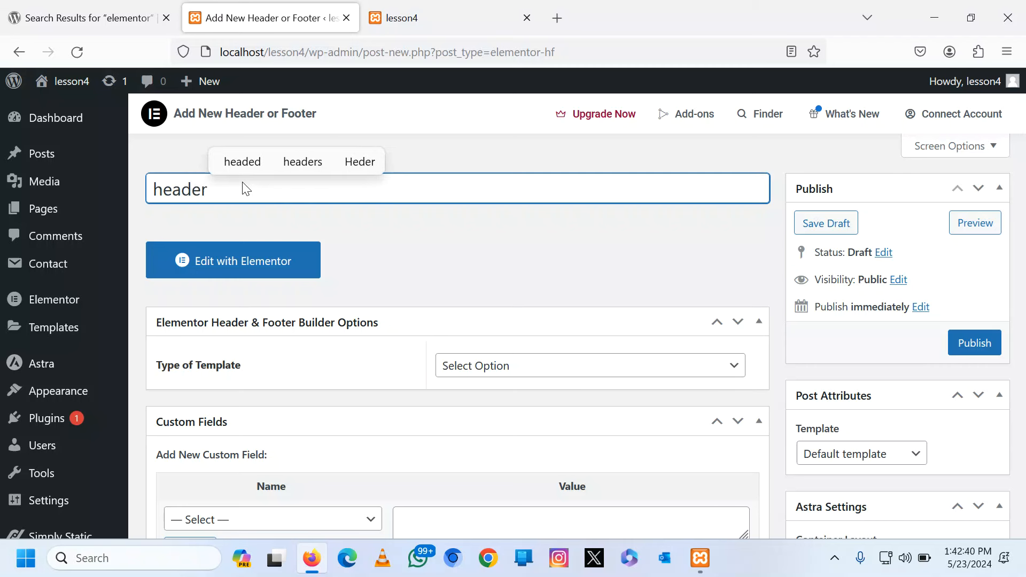
click(601, 380)
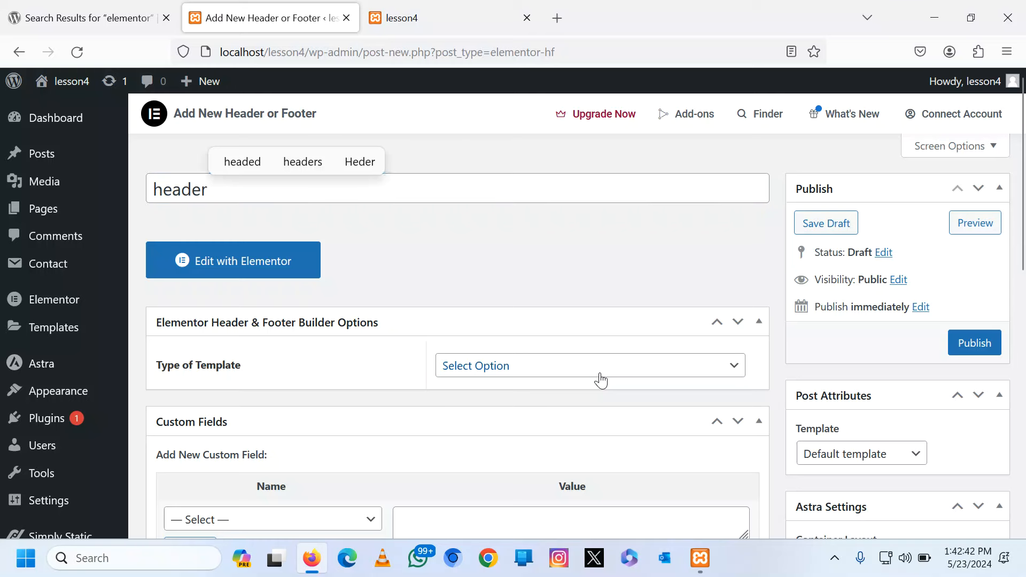
Set type Header, display on Entire Website for All user roles, and publish.
click(600, 374)
click(481, 413)
scroll(418, 340, down, 3)
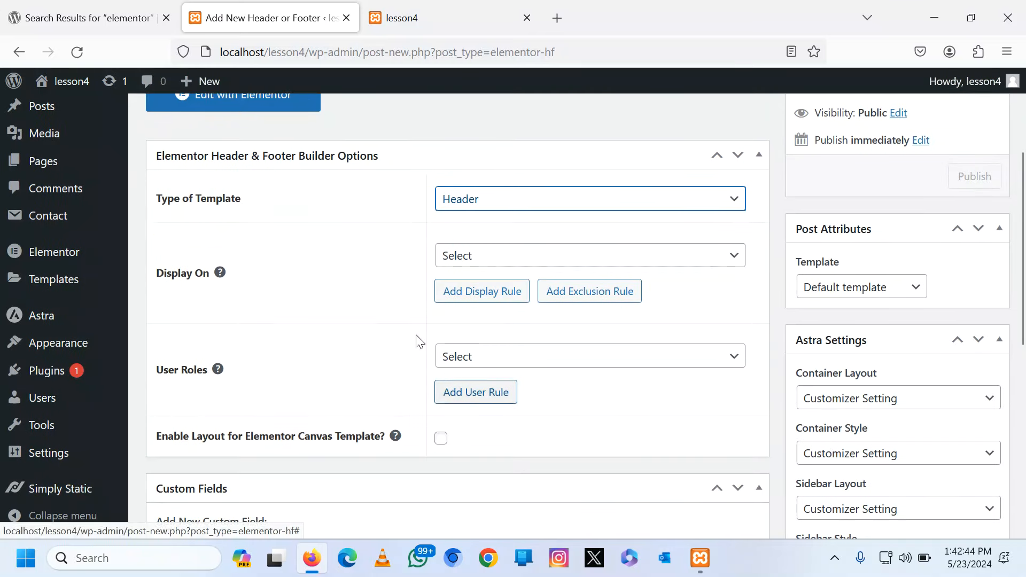
click(502, 259)
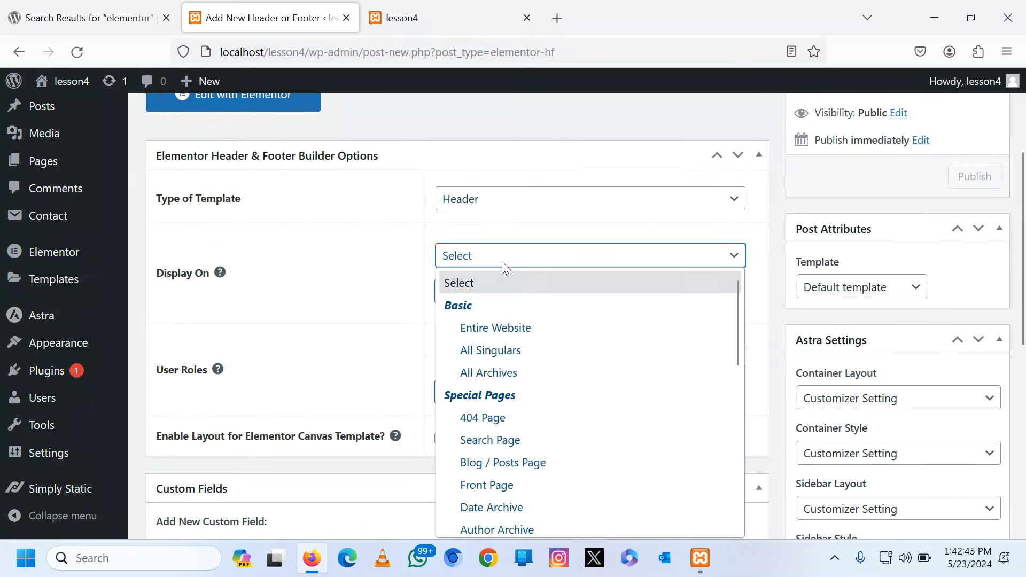
click(495, 329)
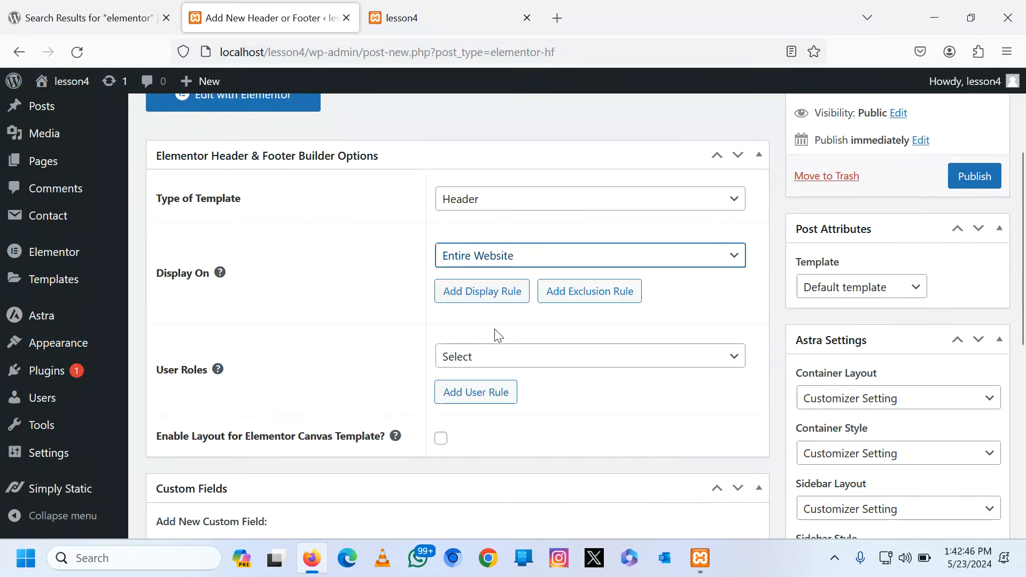
click(515, 359)
click(468, 152)
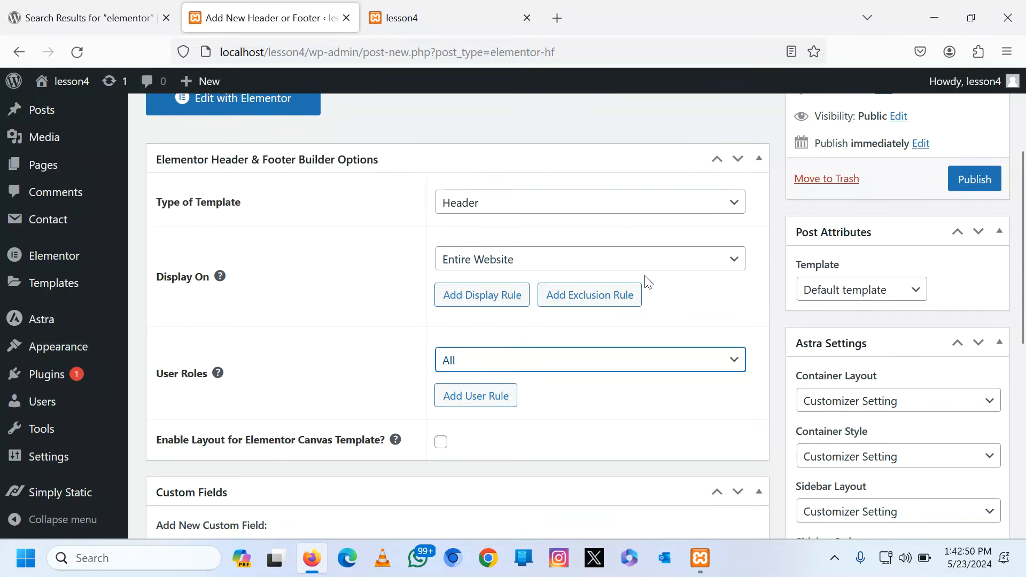
scroll(717, 291, up, 3)
click(972, 339)
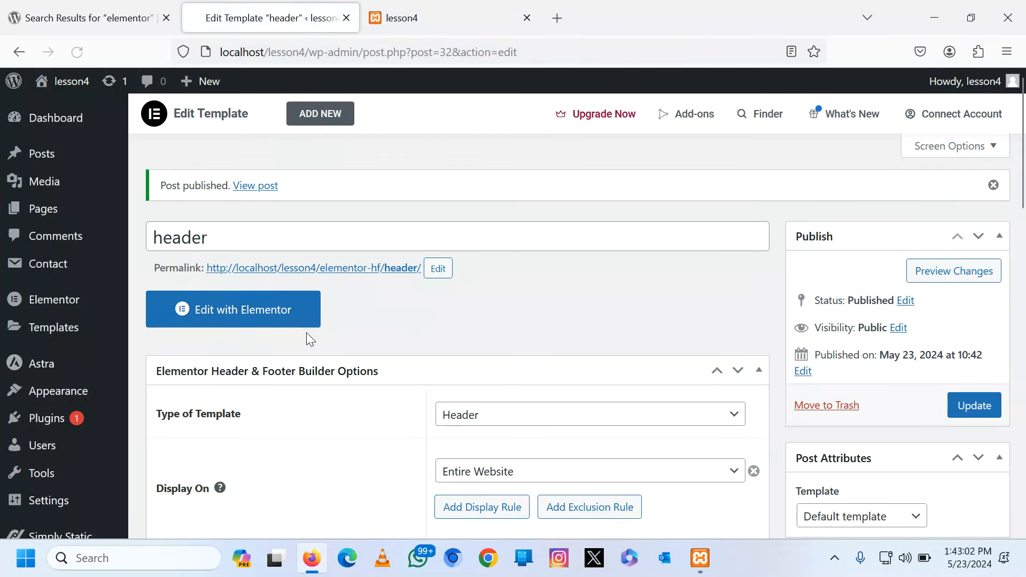
Open the header template in Elementor, dismissing the AI notification and Navigator panel.
click(243, 321)
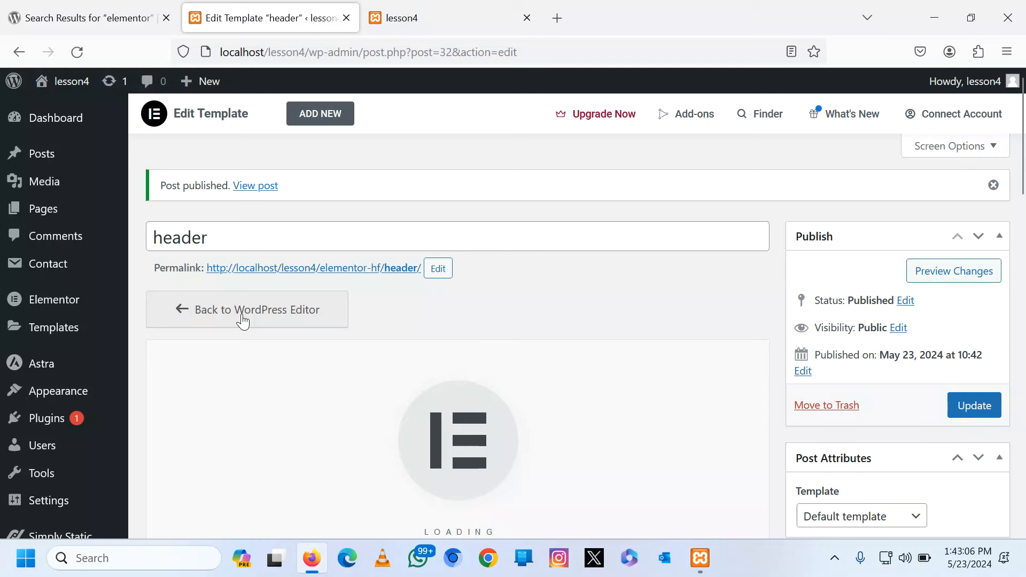
scroll(441, 333, down, 2)
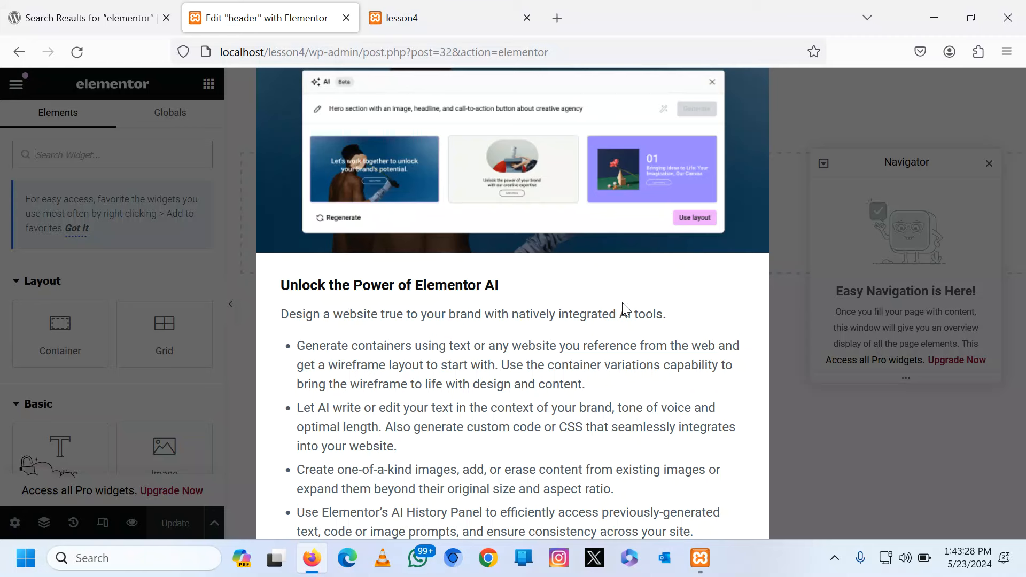
key(ctrl+minus)
key(ctrl+minus)
key(ctrl+minus)
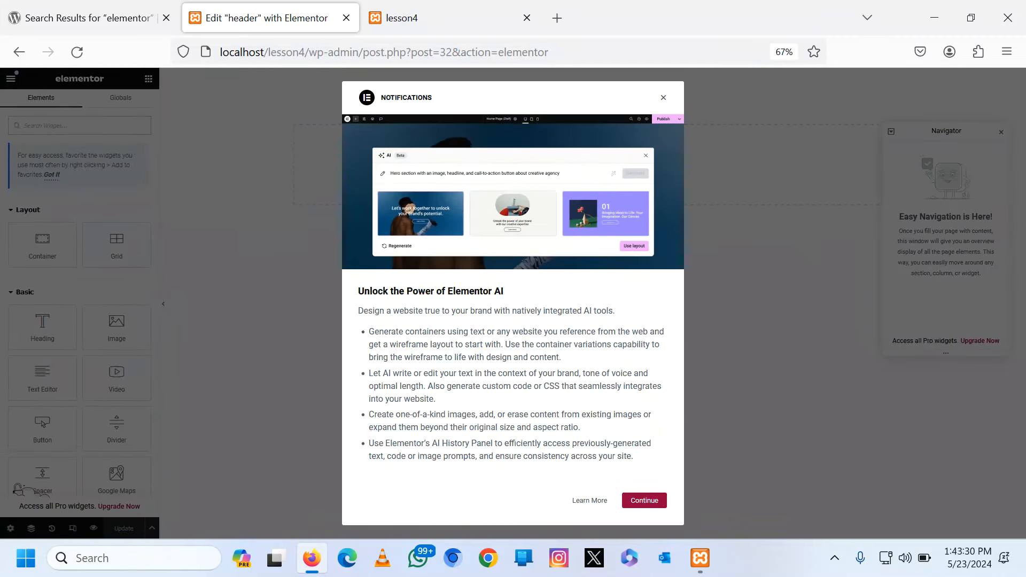
click(662, 100)
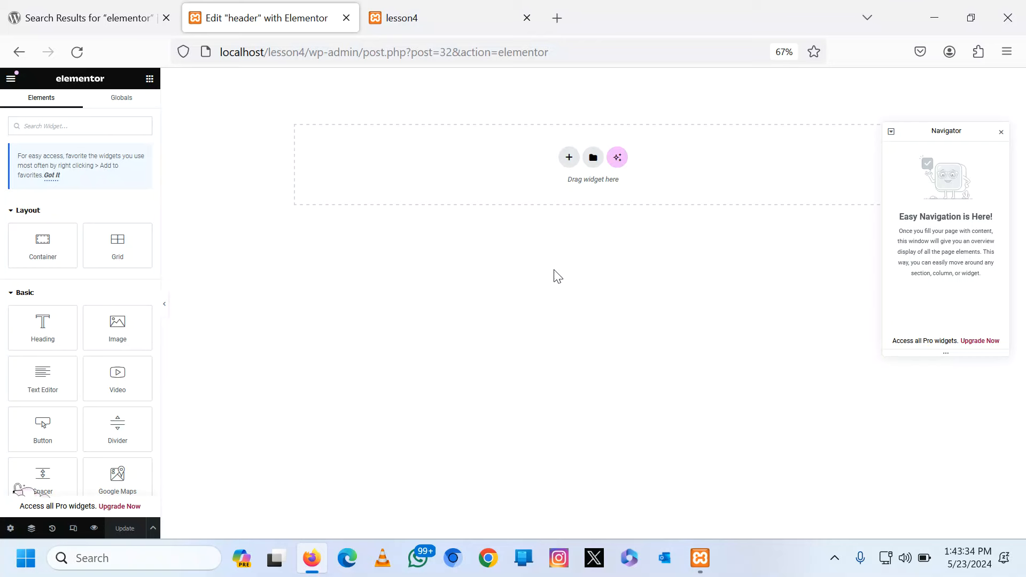
key(ctrl+plus)
key(ctrl+plus)
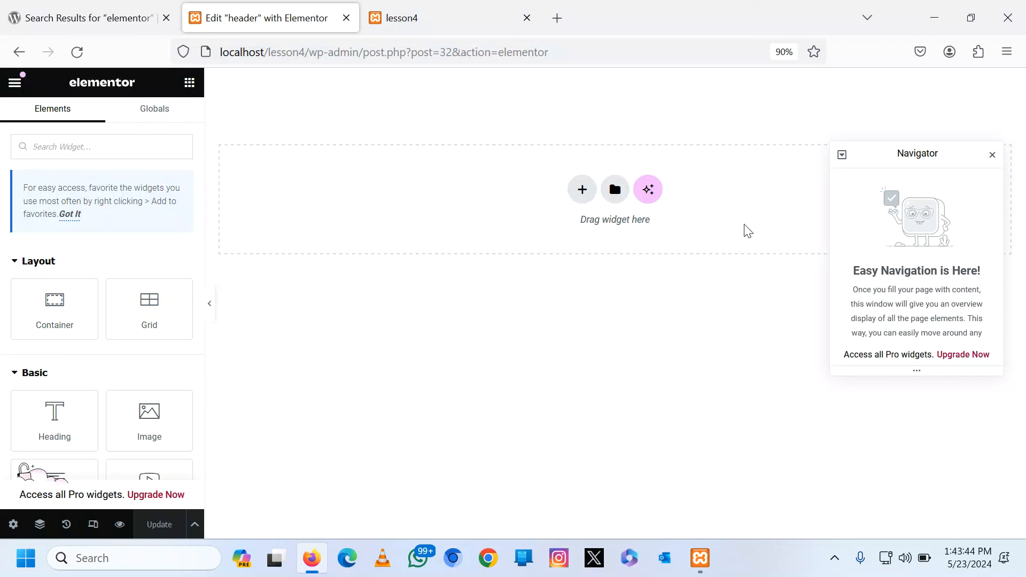
click(992, 156)
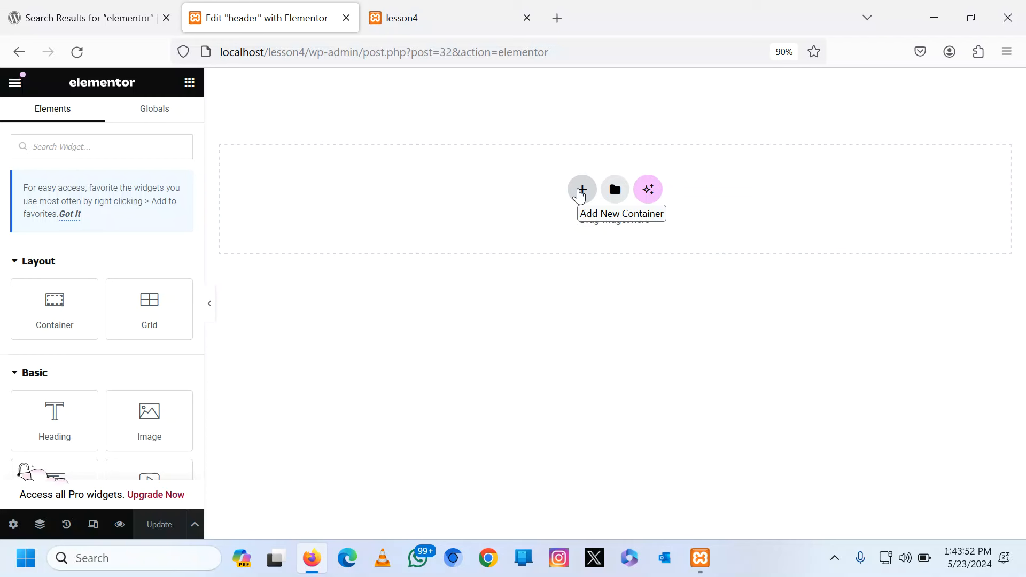
Add a Flexbox single-column container to the header template.
click(581, 193)
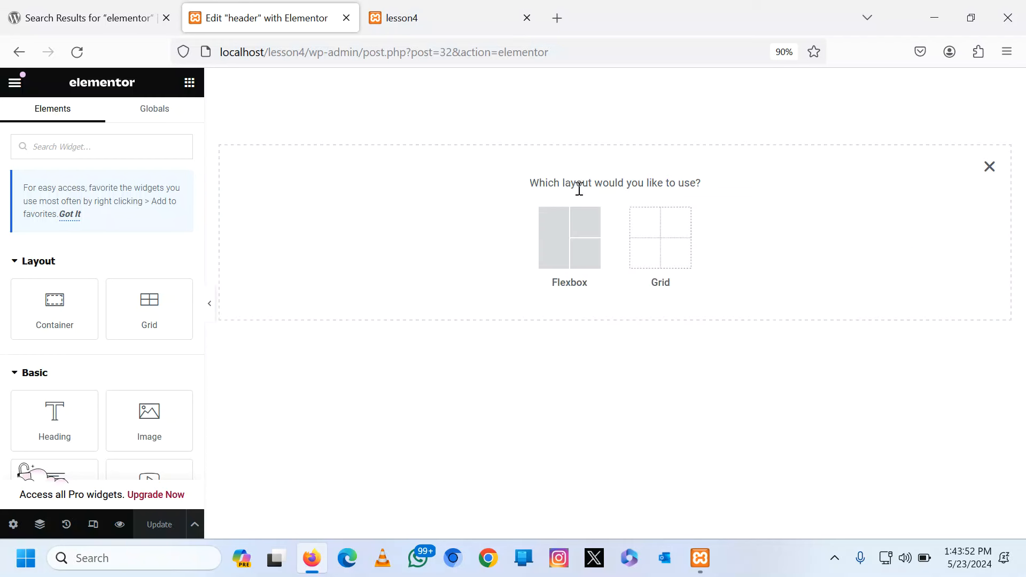
click(565, 241)
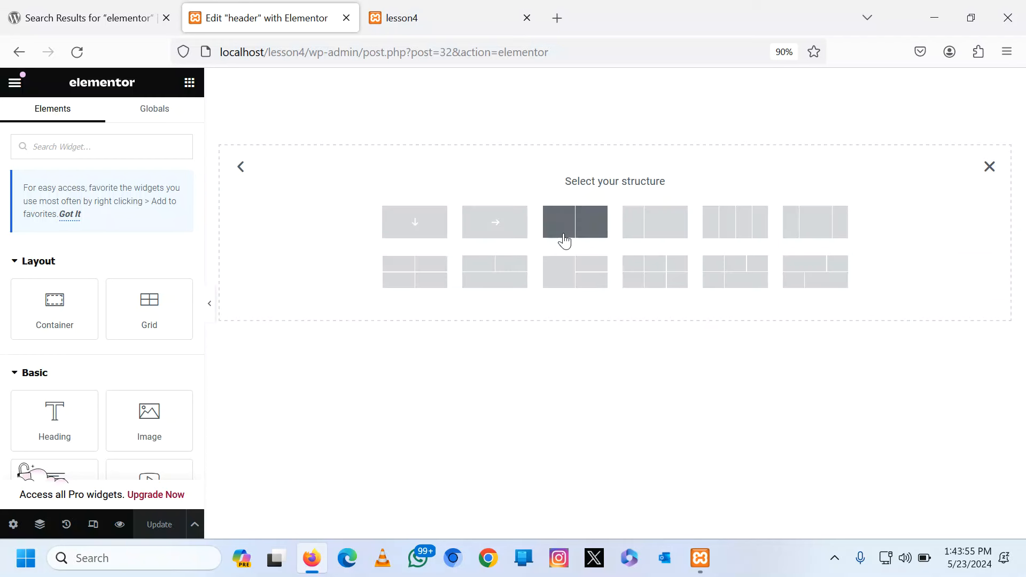
click(415, 223)
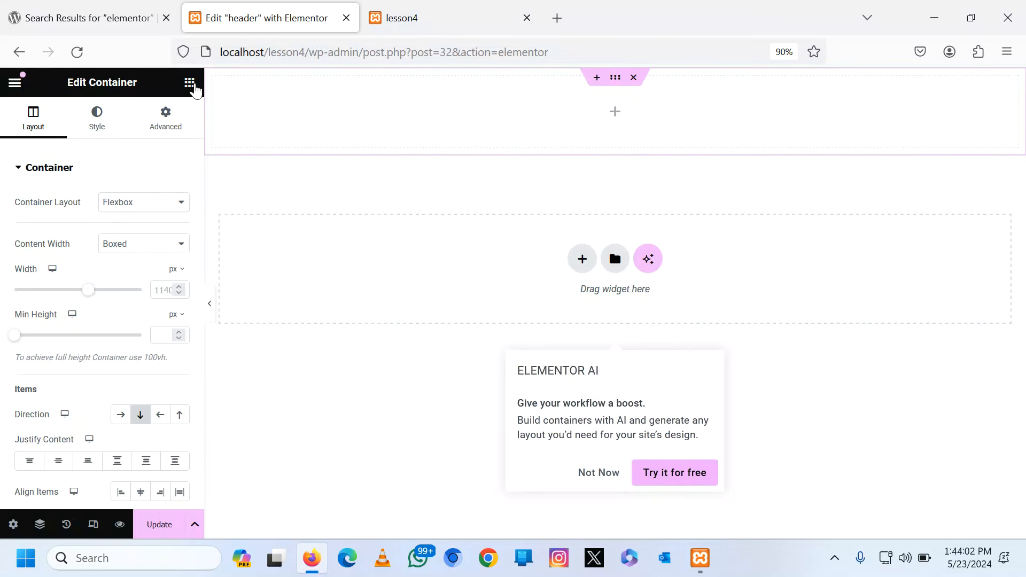
Place a Site Logo widget in the container and open its settings.
click(190, 84)
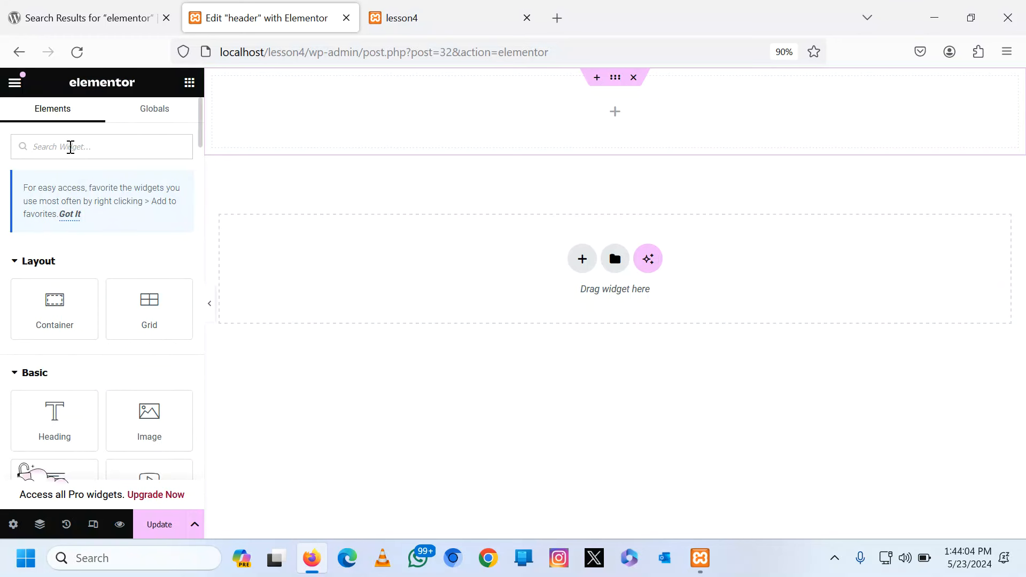
text(logo)
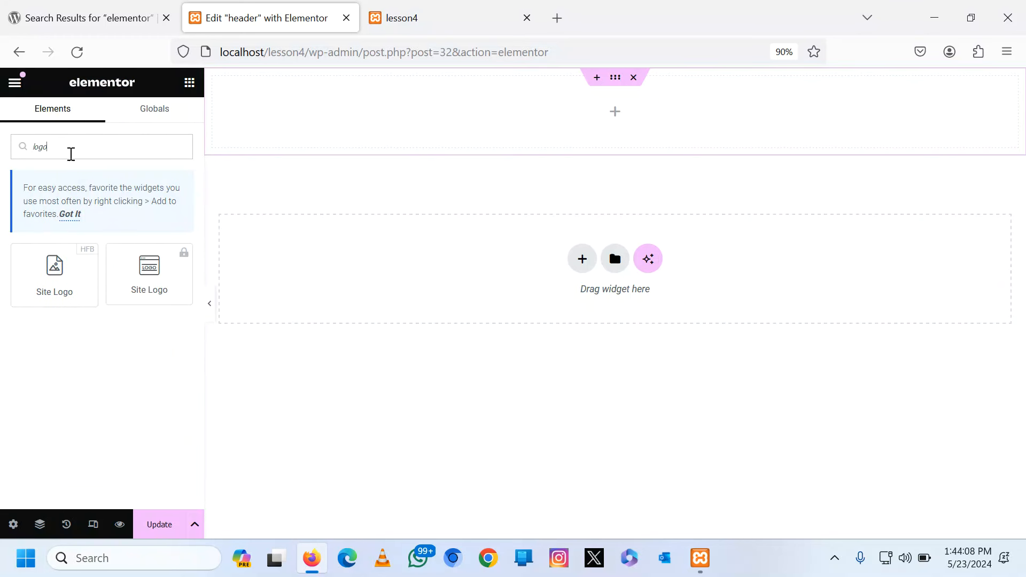
drag(46, 279, 552, 117)
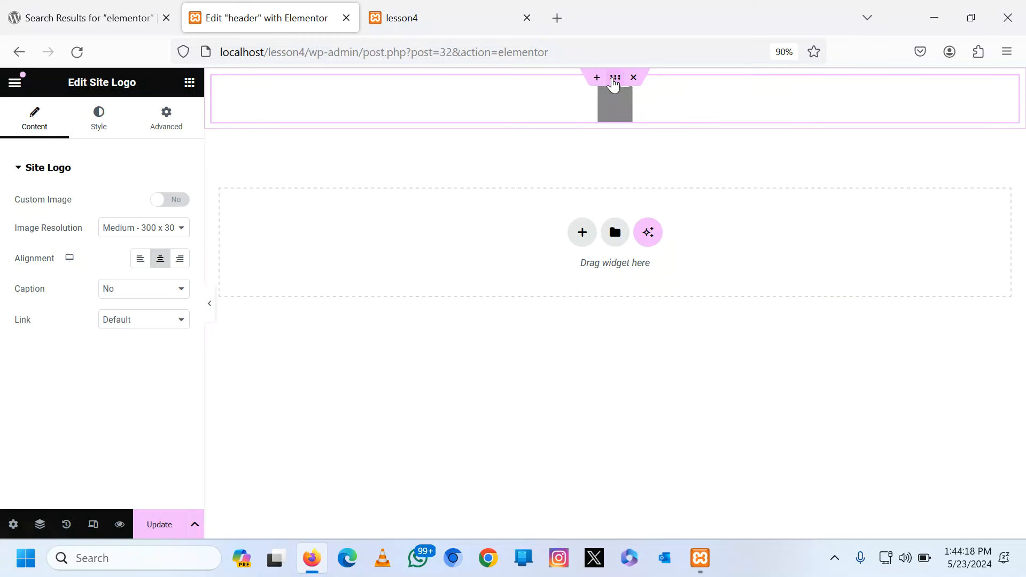
click(614, 81)
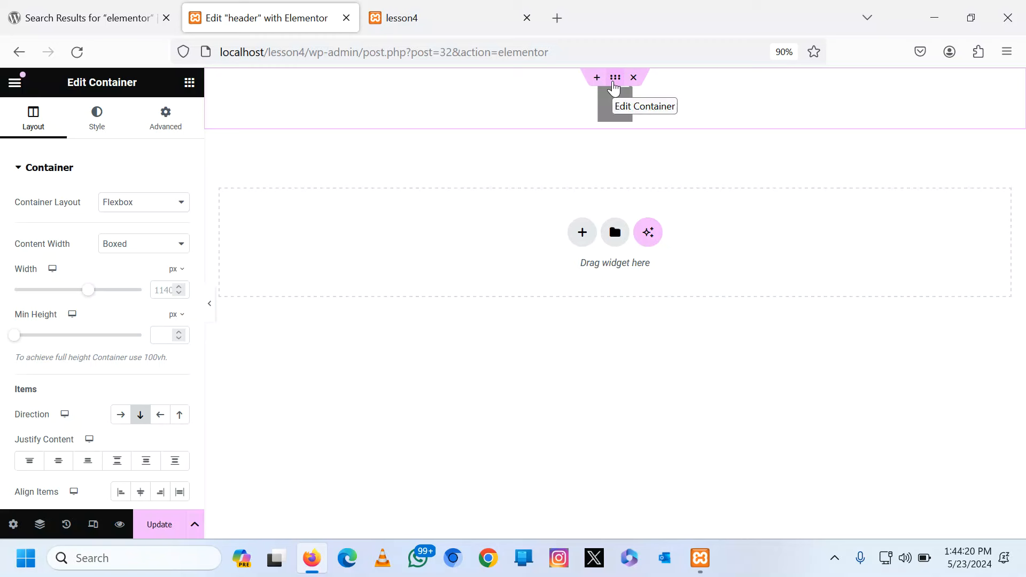
click(614, 106)
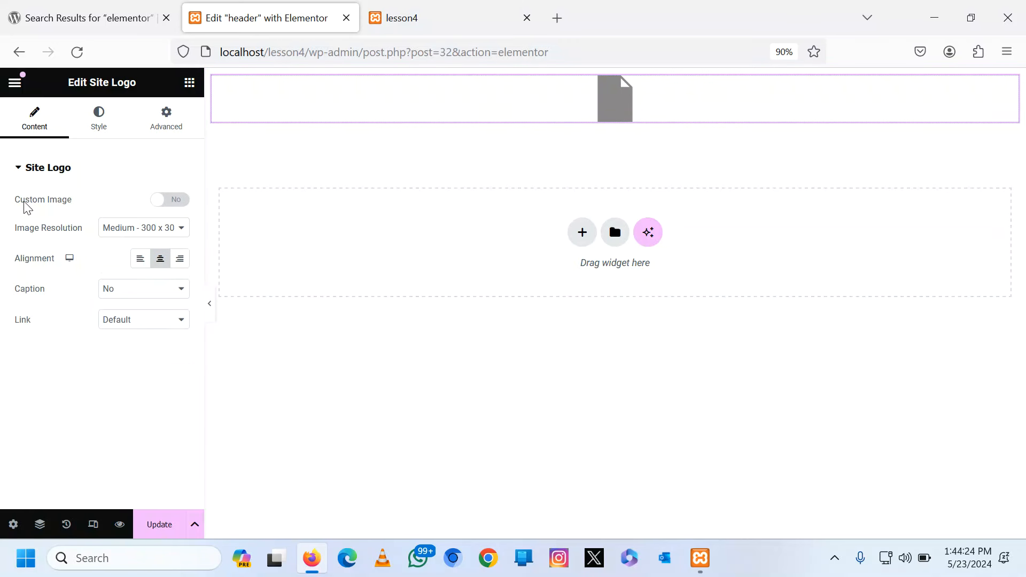
Enable Custom Image and upload logo.jpg from the school images folder as the site logo.
click(179, 204)
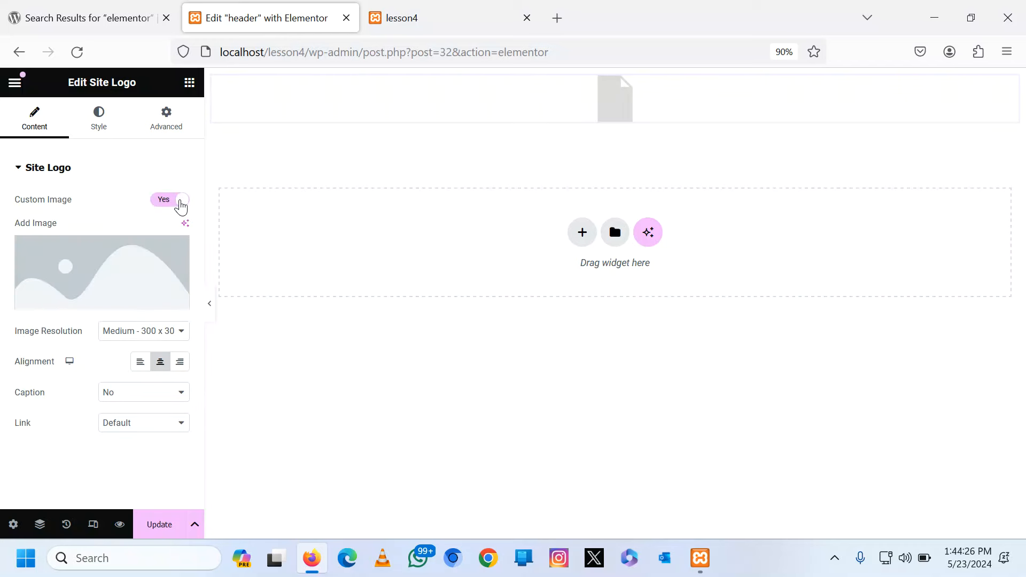
click(88, 302)
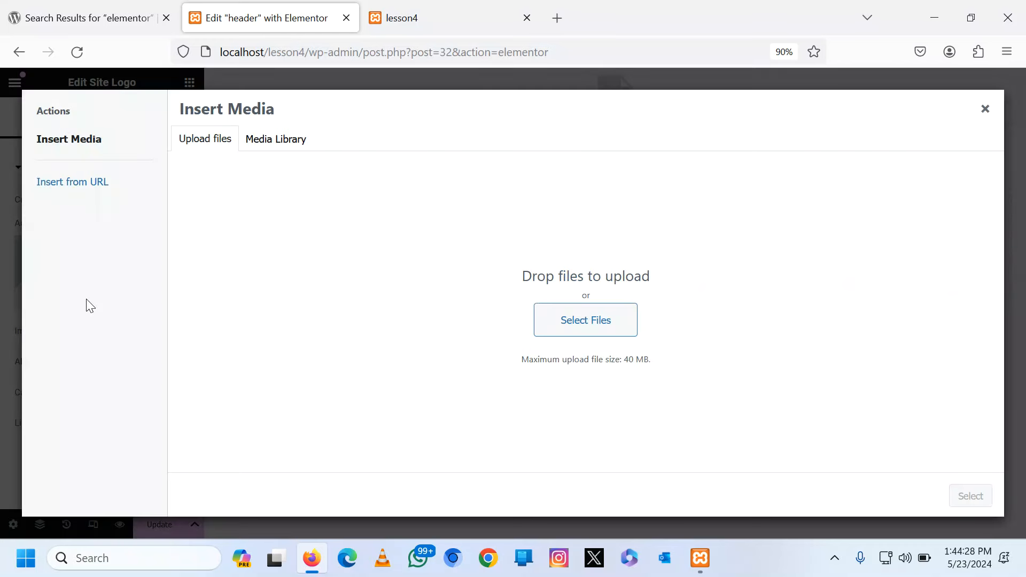
click(566, 323)
click(250, 43)
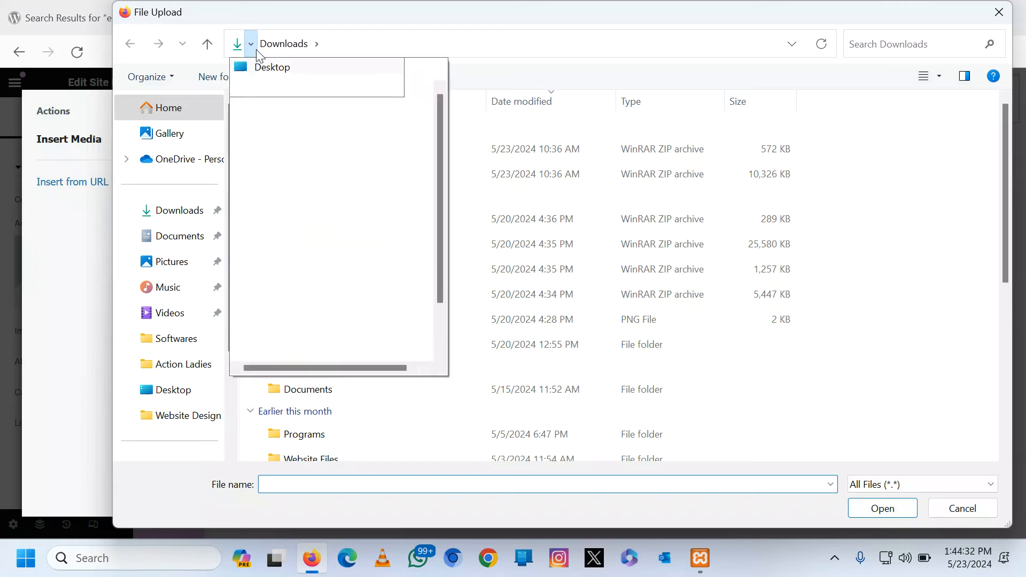
scroll(307, 342, down, 2)
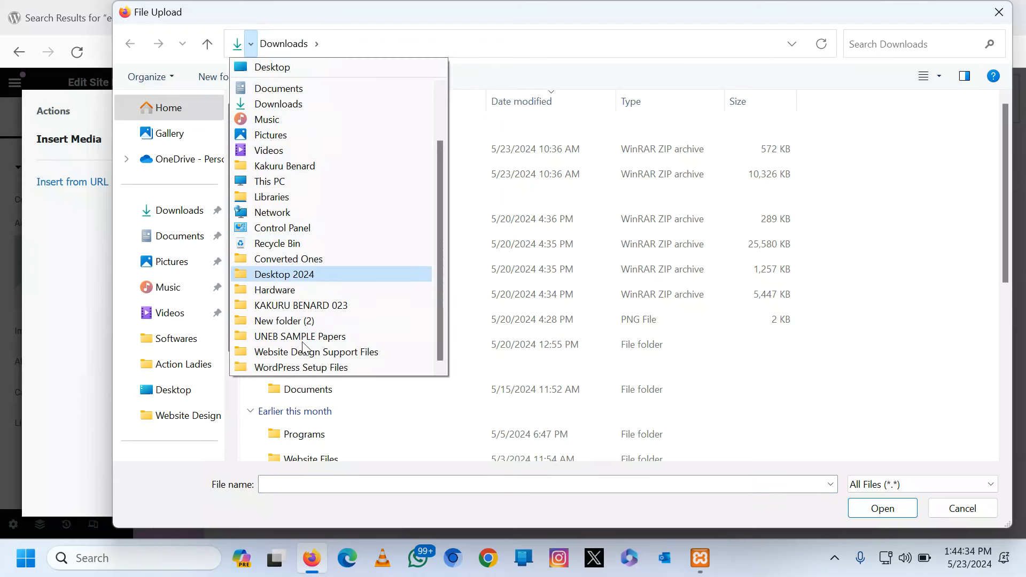
click(308, 338)
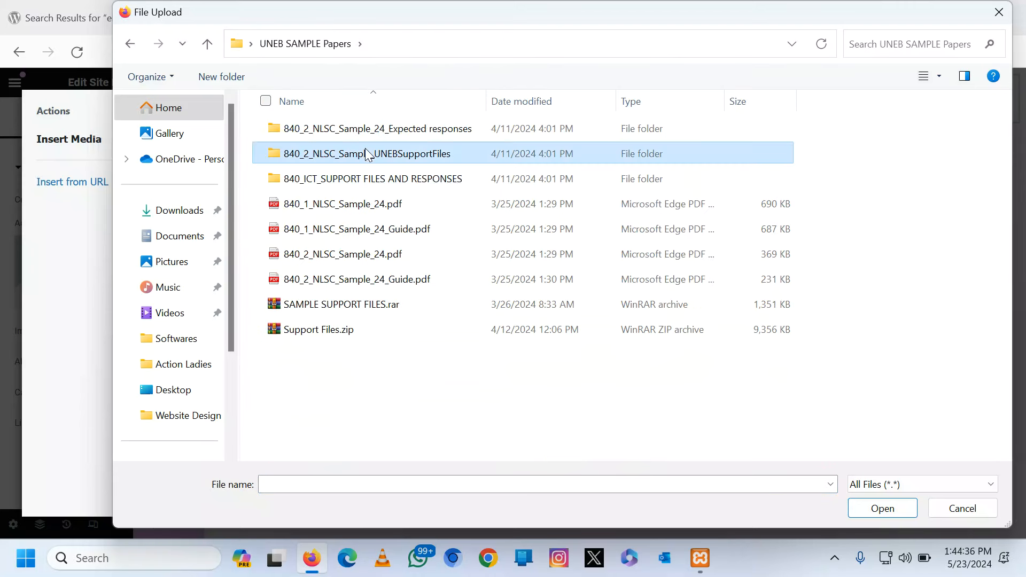
double_click(364, 152)
double_click(349, 135)
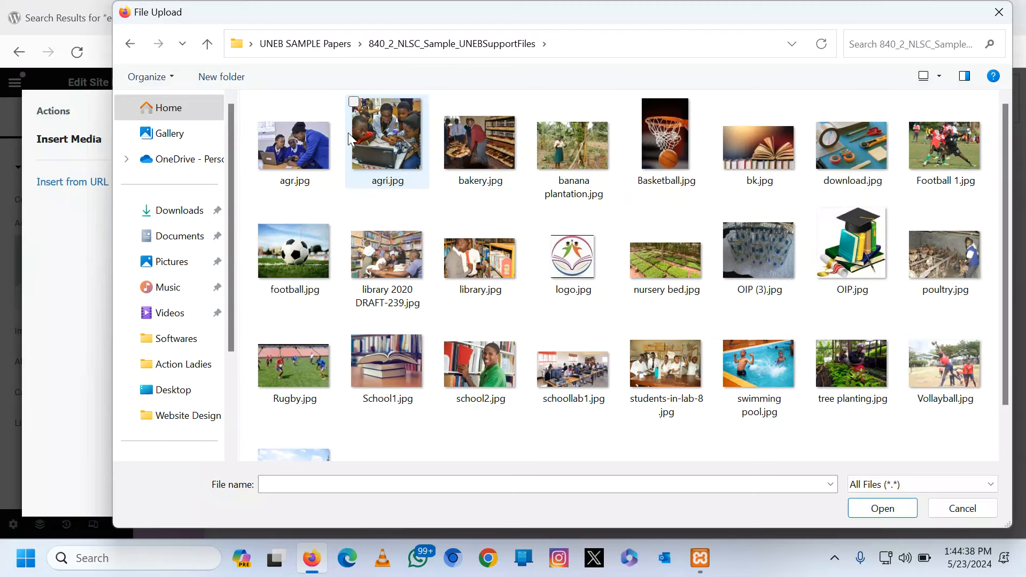
click(569, 270)
double_click(570, 269)
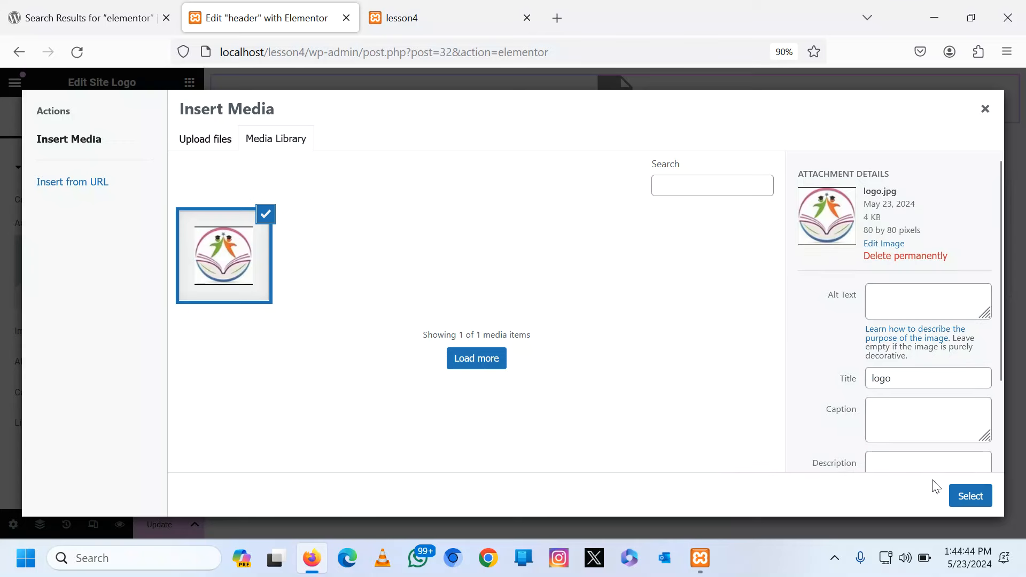
click(970, 496)
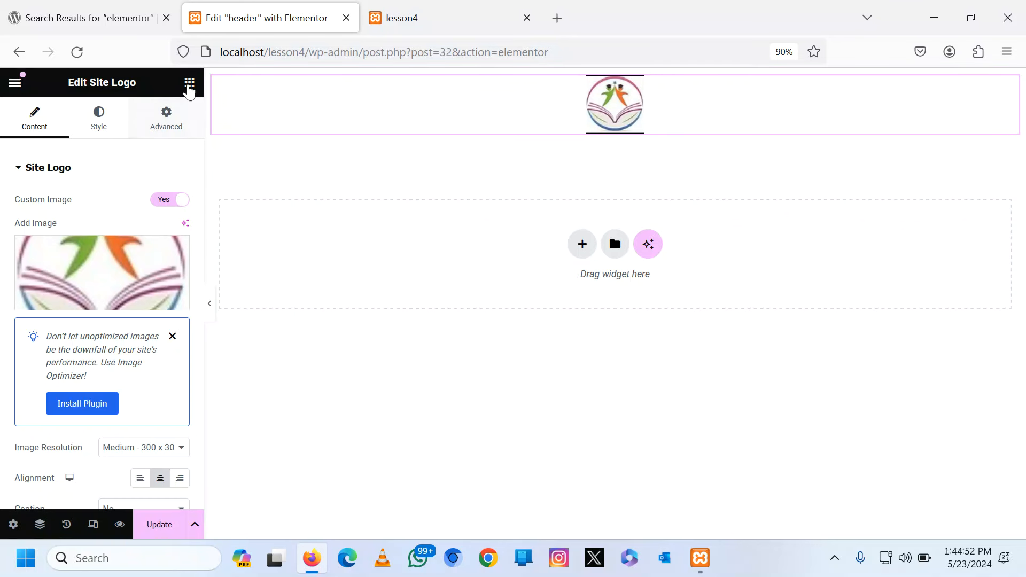
click(190, 84)
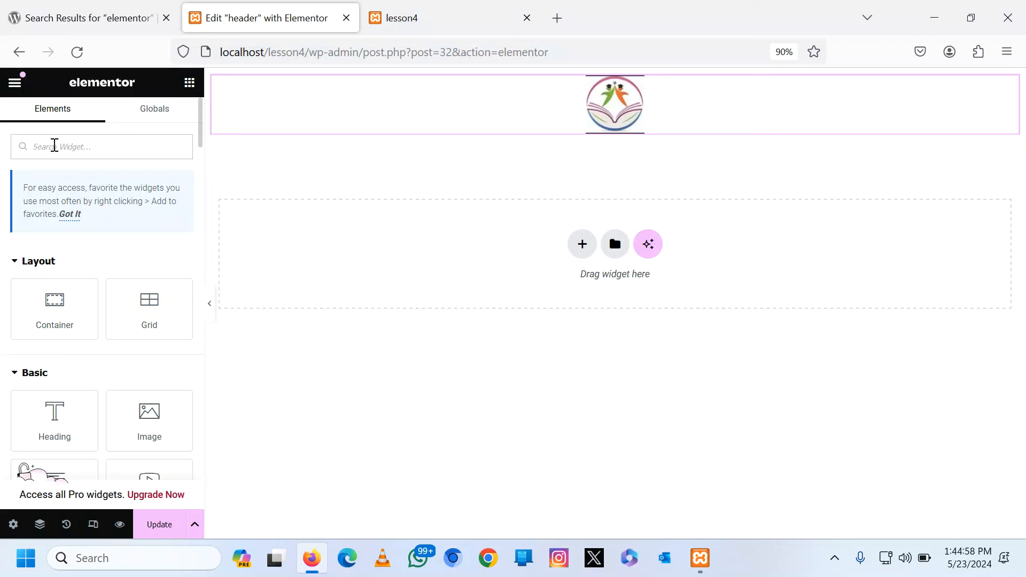
Add a Flexbox single-column section below the logo.
text(tit)
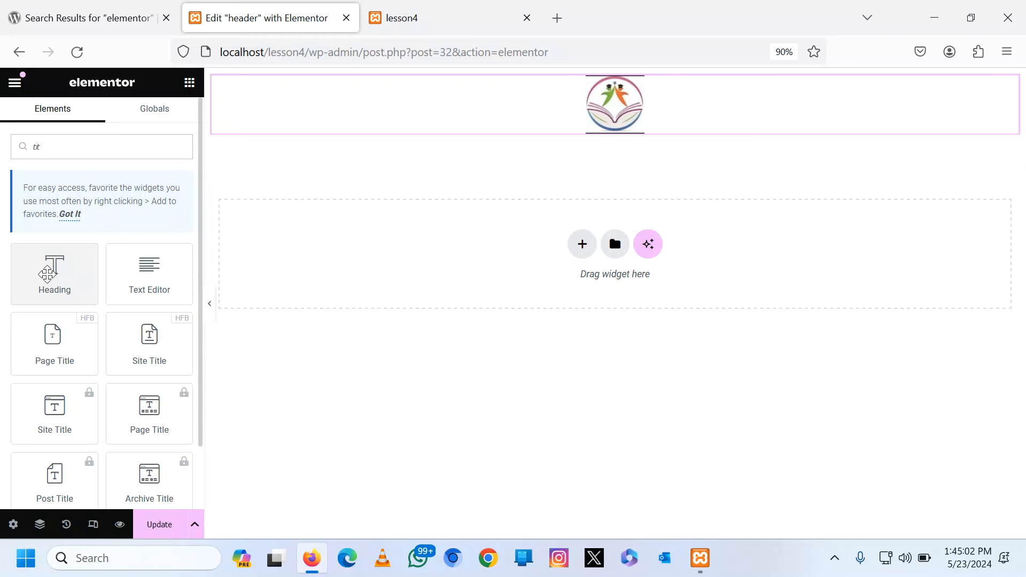
click(582, 245)
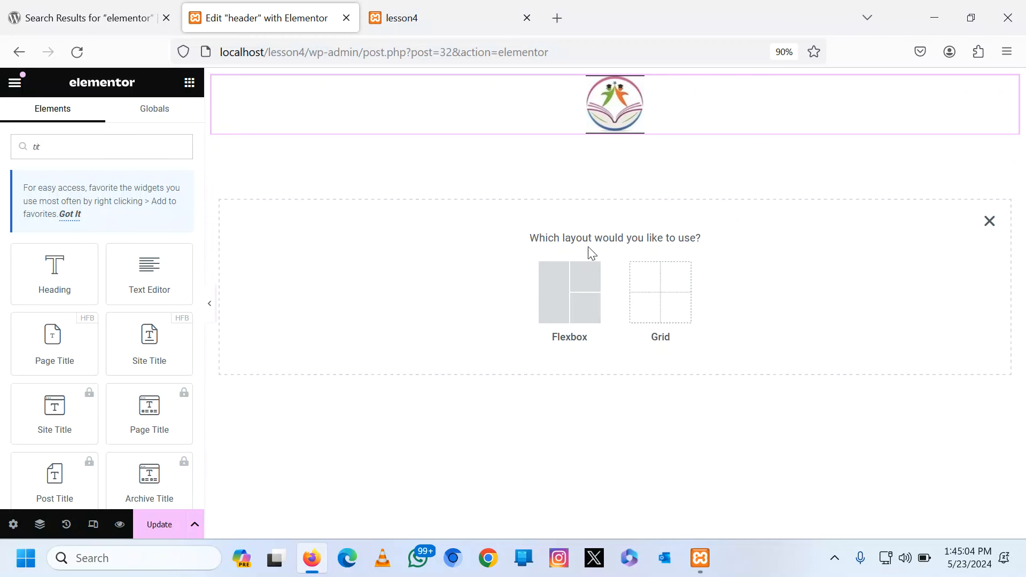
click(573, 298)
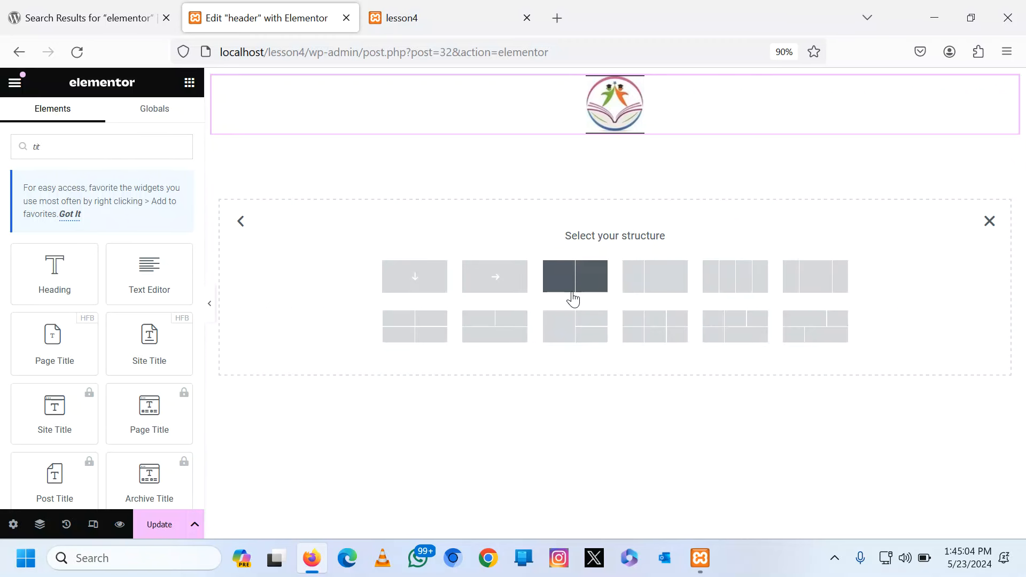
click(431, 282)
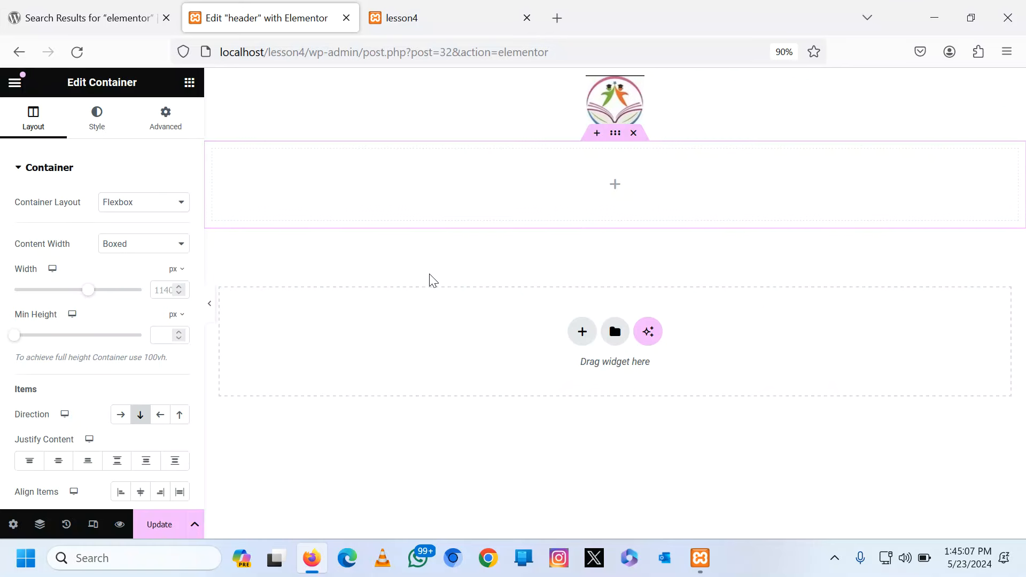
Drop a Heading widget into it and title it 'EXCEL SENIOR SECONDARY SCHOOL'.
click(190, 84)
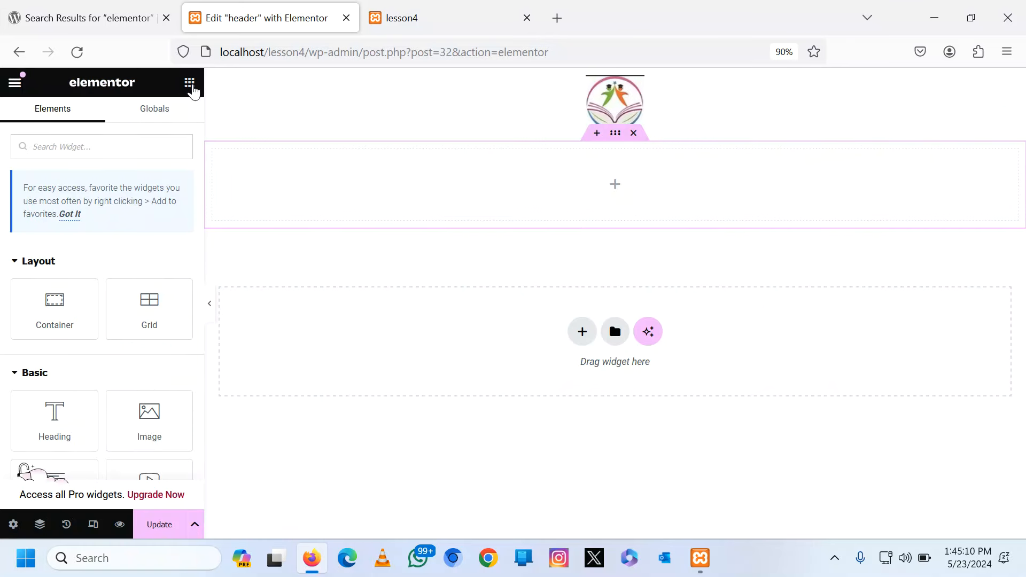
click(102, 142)
text(head)
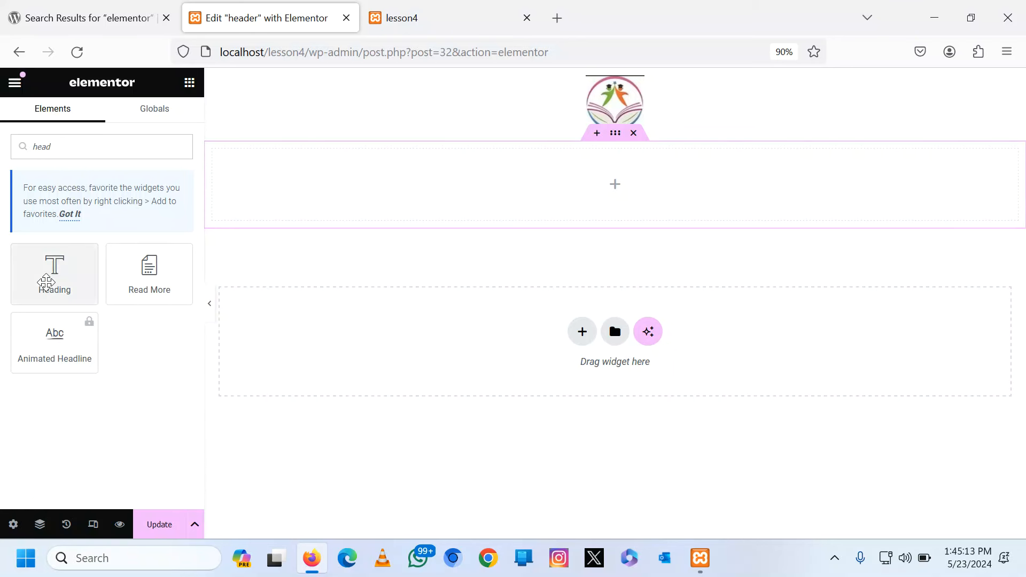
drag(51, 282, 591, 204)
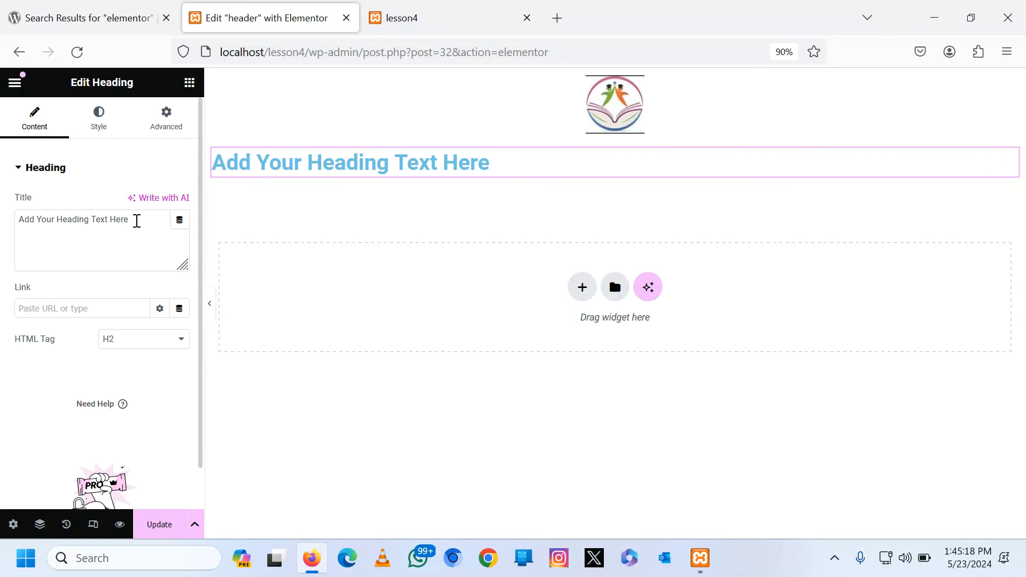
drag(135, 220, 28, 217)
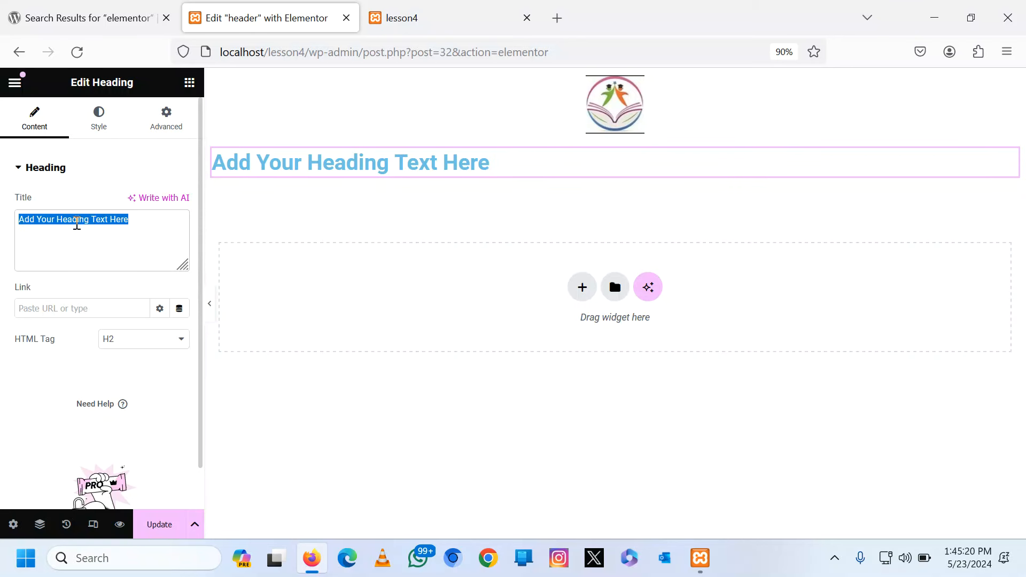
text(EXCE)
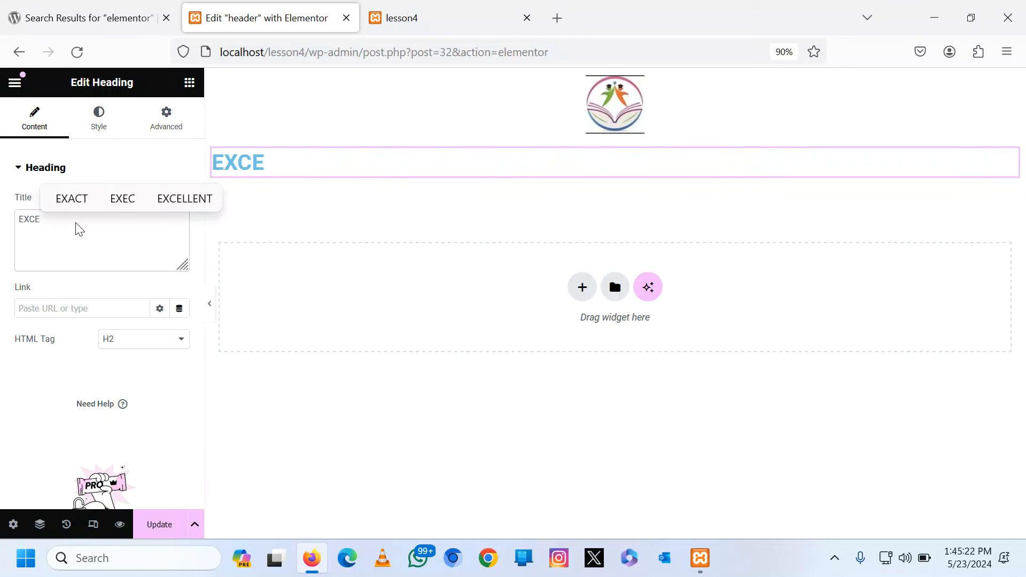
text(L SEC)
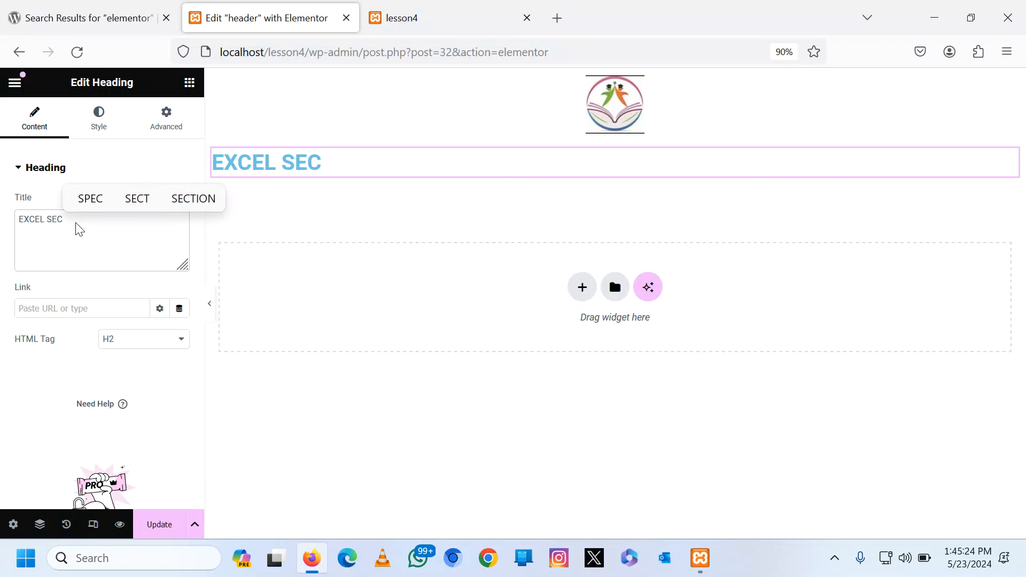
key(BackSpace)
text(NIOR SE)
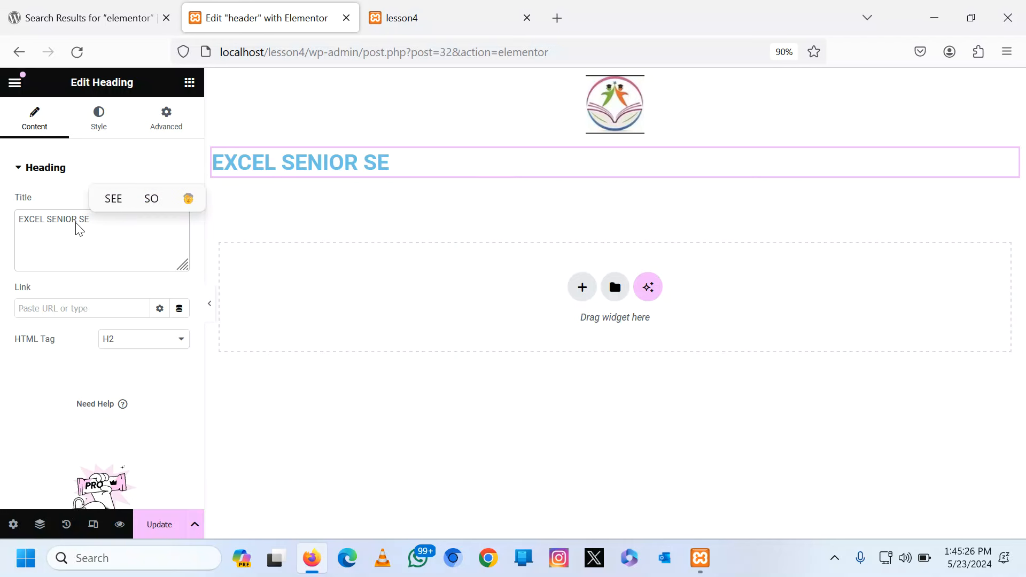
text(CONDARY)
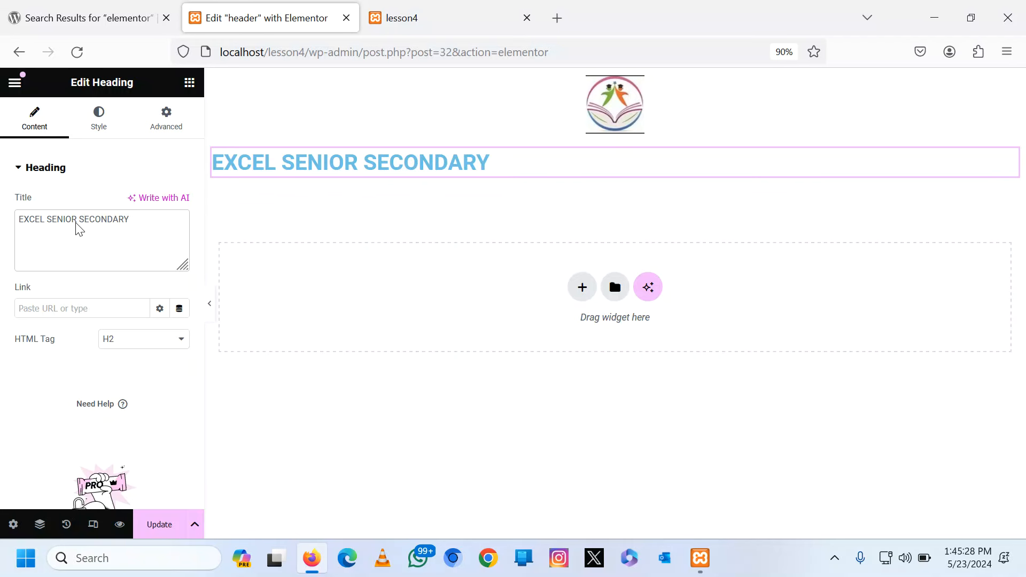
text( SCHOOL)
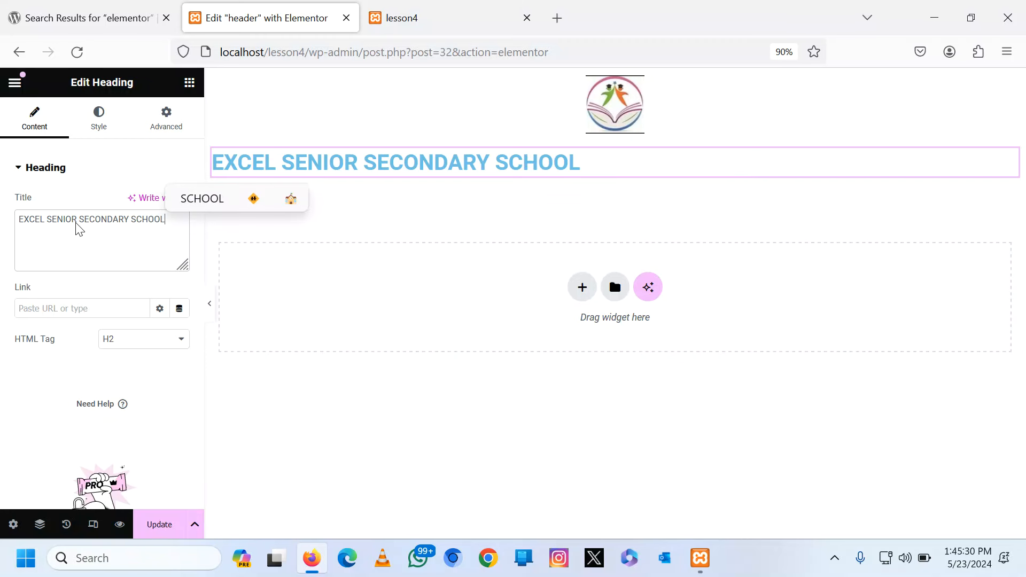
Make the heading an H1 and centre it.
click(160, 340)
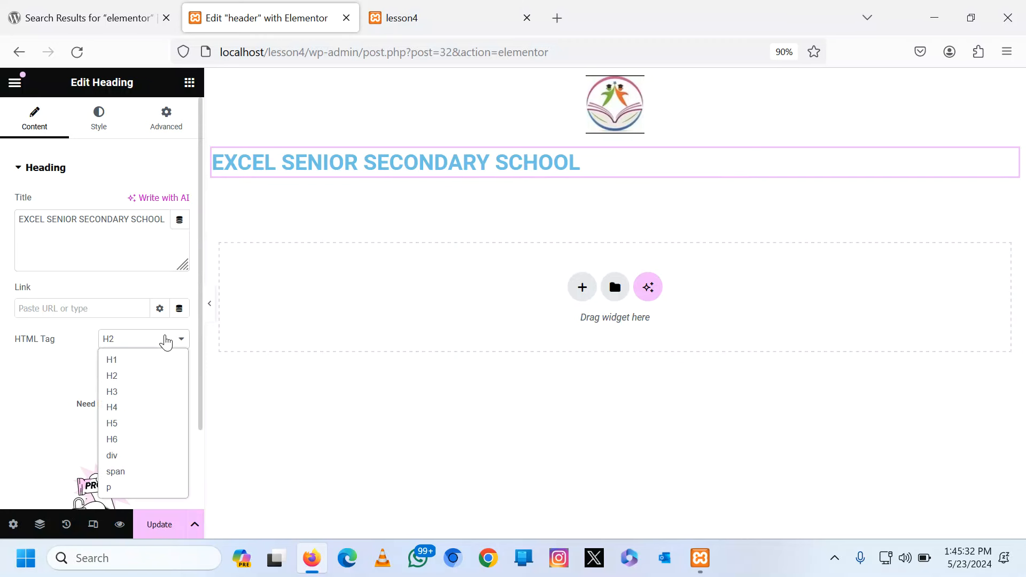
click(136, 359)
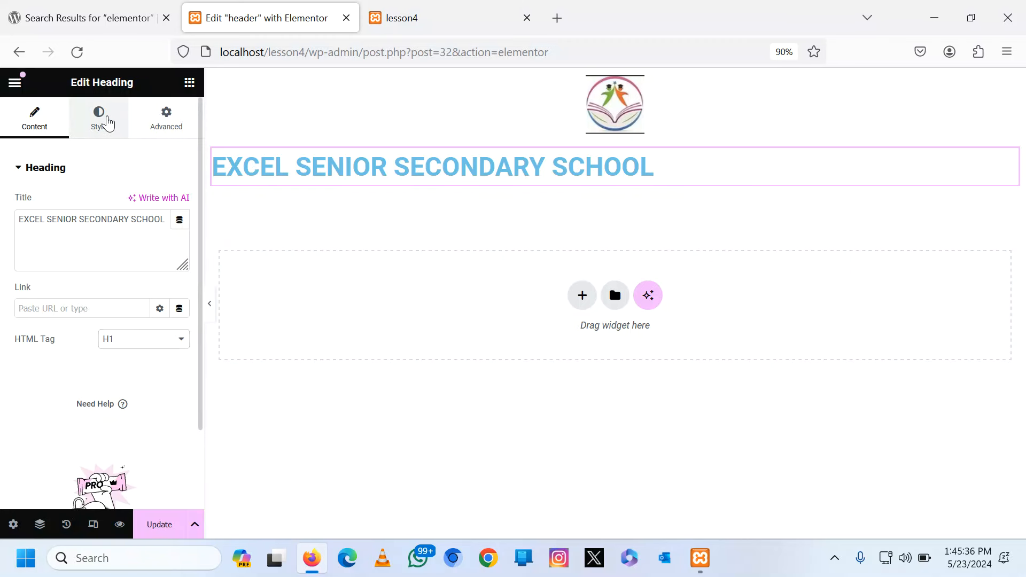
click(108, 122)
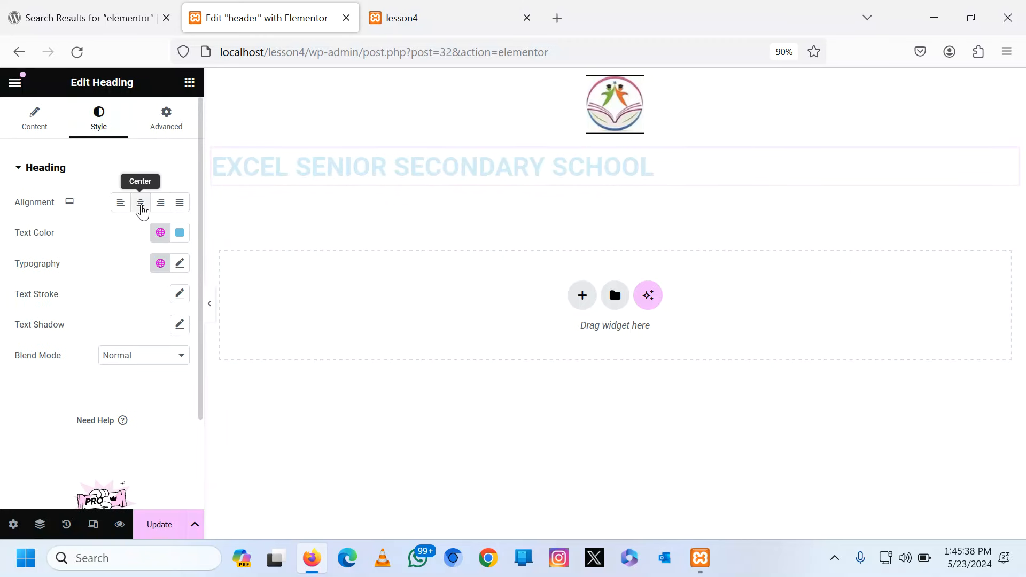
click(141, 207)
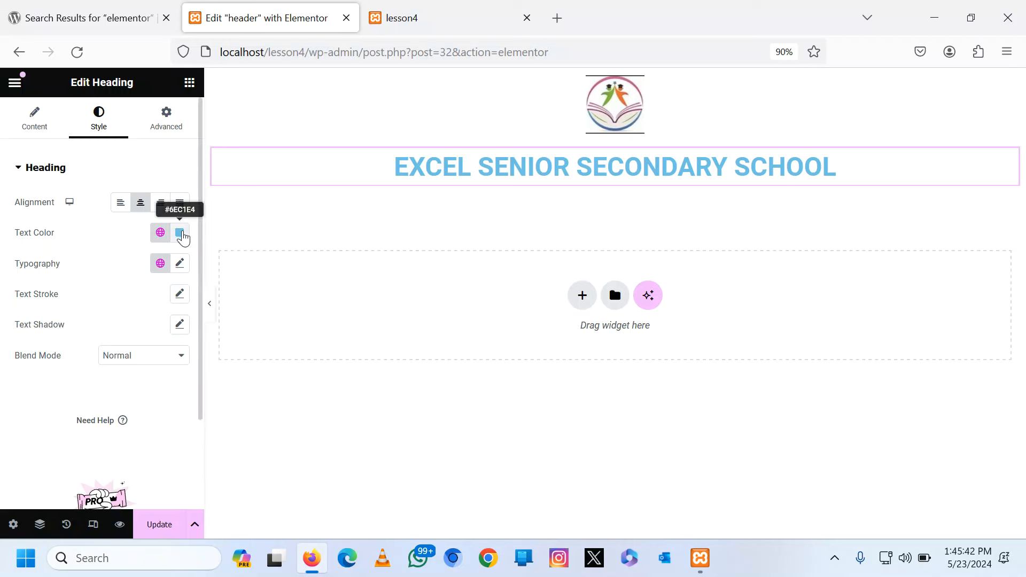
Set the heading's text colour to blue #0D06F1.
click(179, 233)
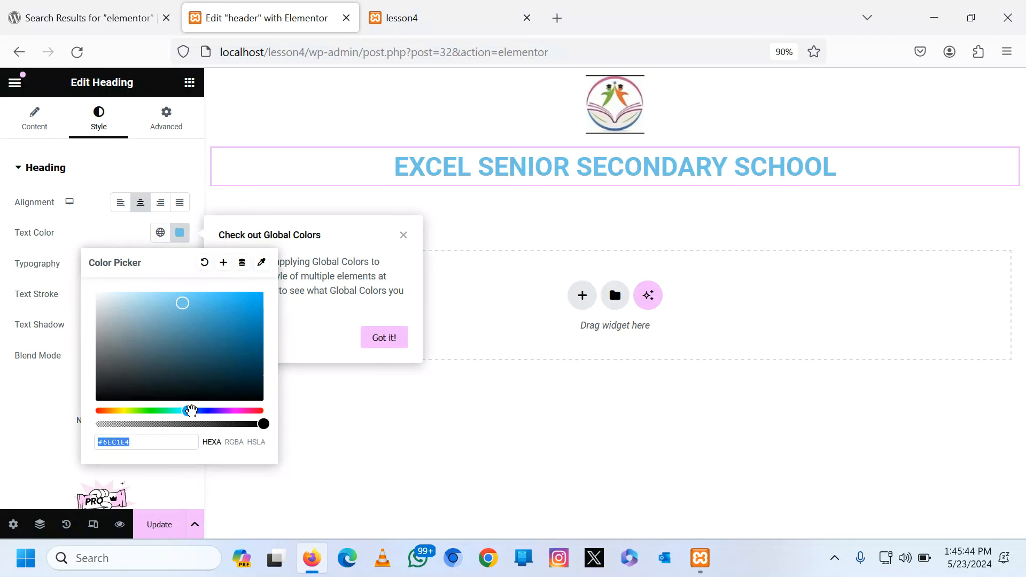
drag(187, 411, 202, 402)
drag(184, 305, 259, 297)
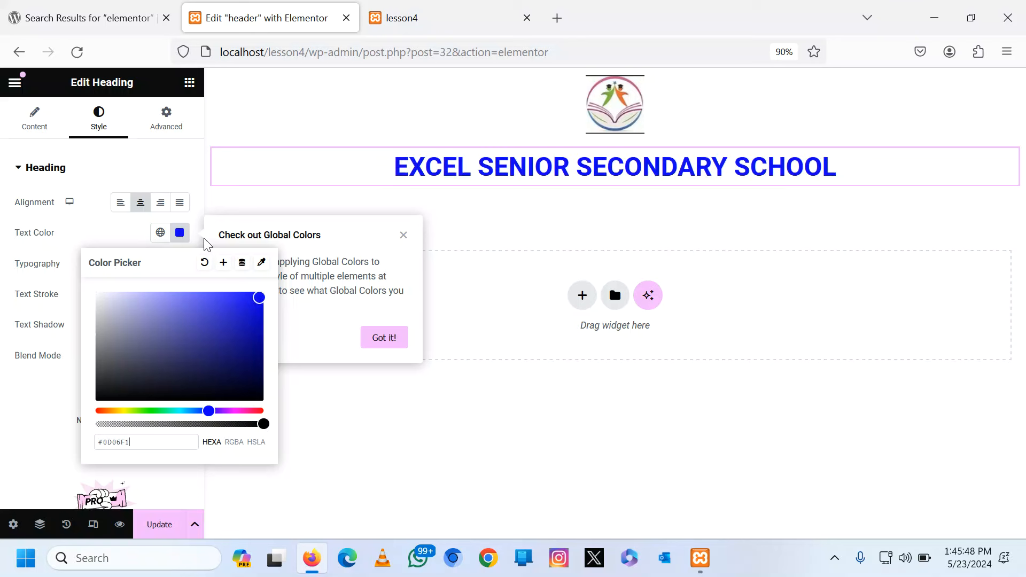
click(180, 233)
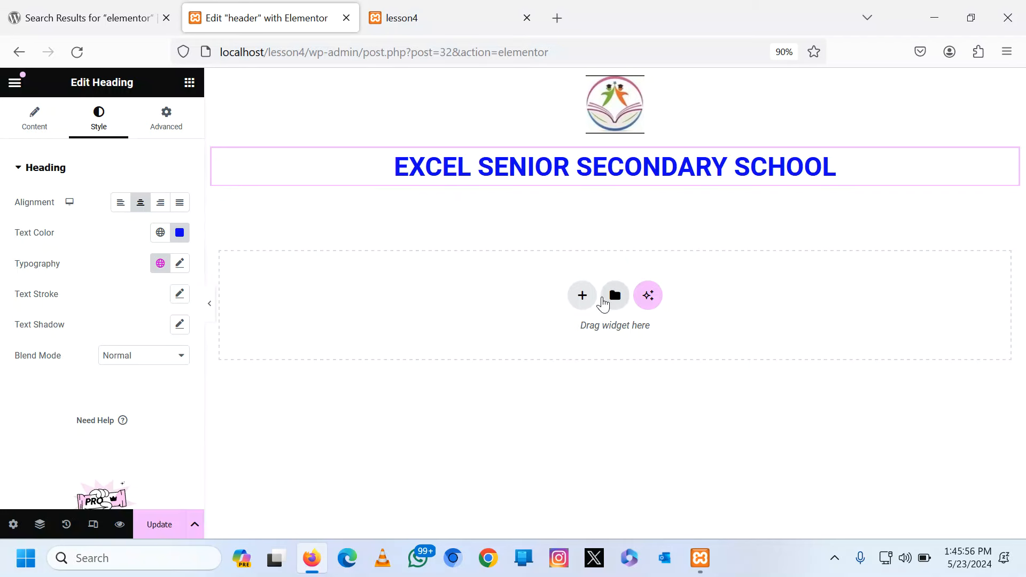
Add a Flexbox single-column section below the heading.
click(582, 295)
click(572, 338)
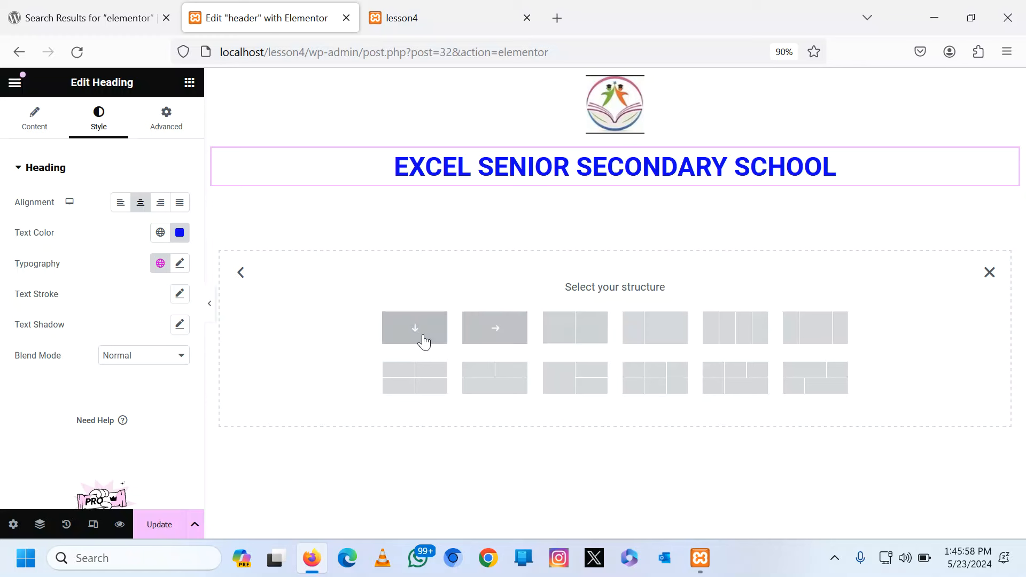
click(415, 331)
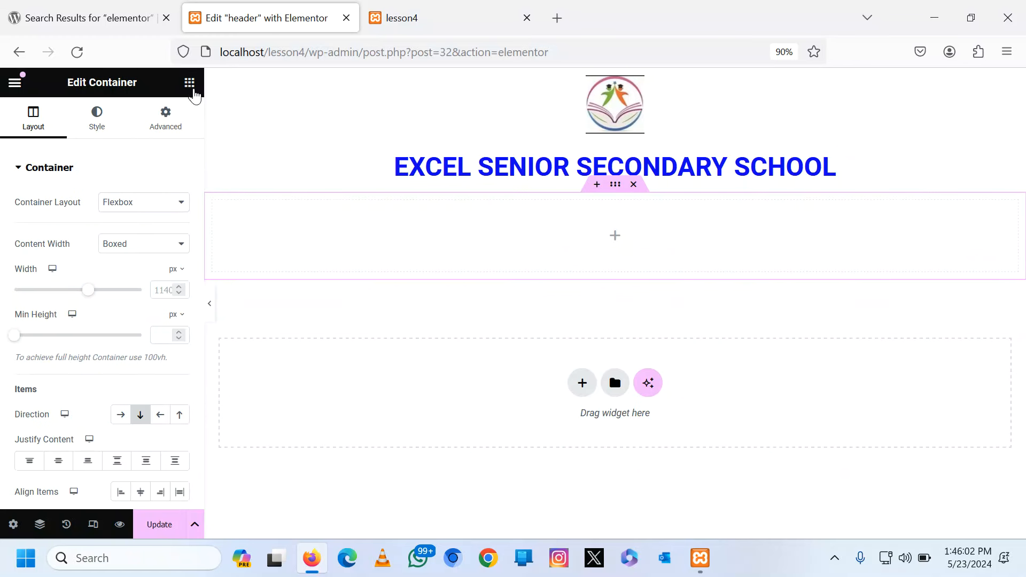
Place a Navigation Menu widget in it and centre its alignment.
click(189, 84)
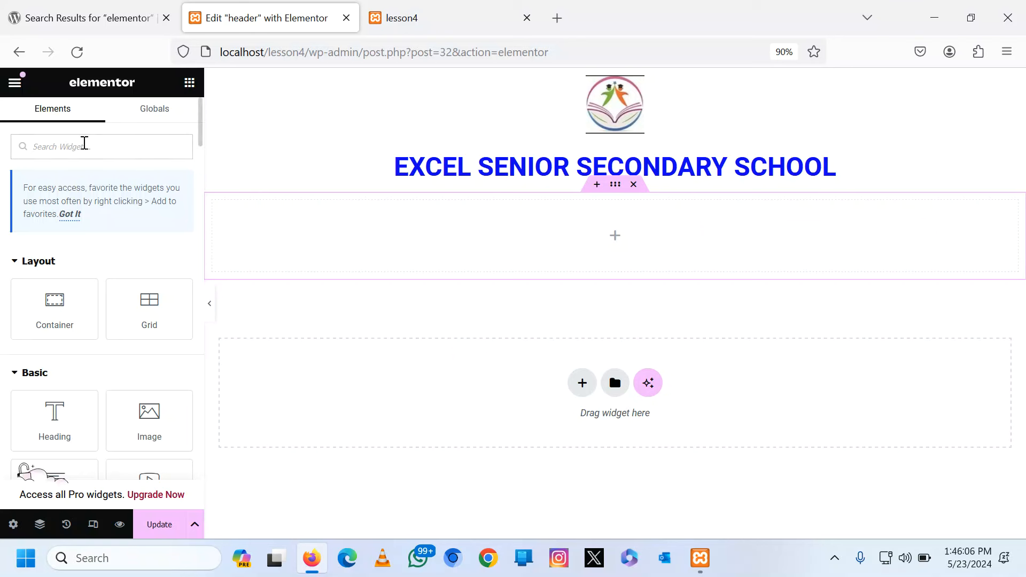
click(84, 143)
text(MENU)
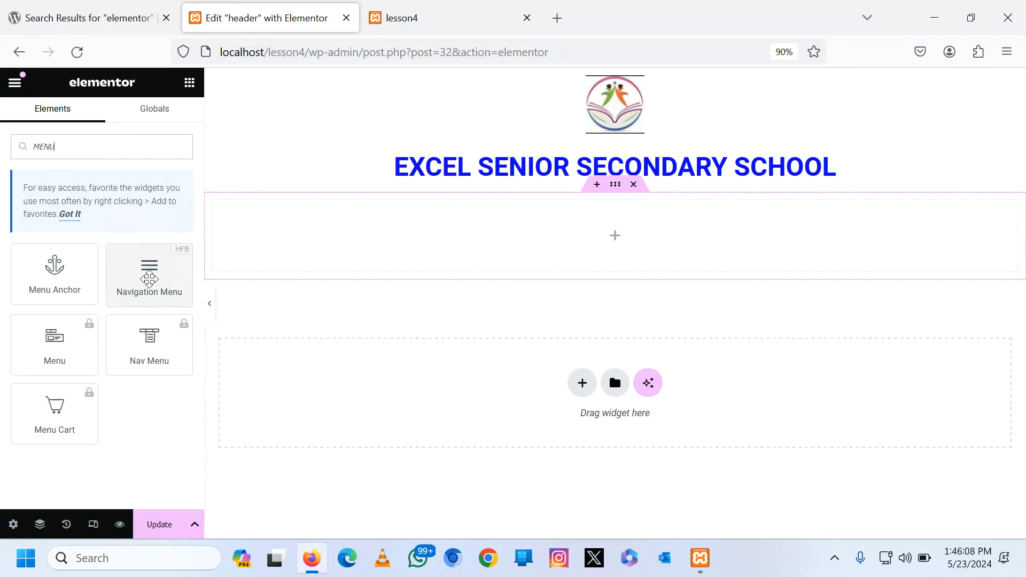
drag(134, 274, 506, 241)
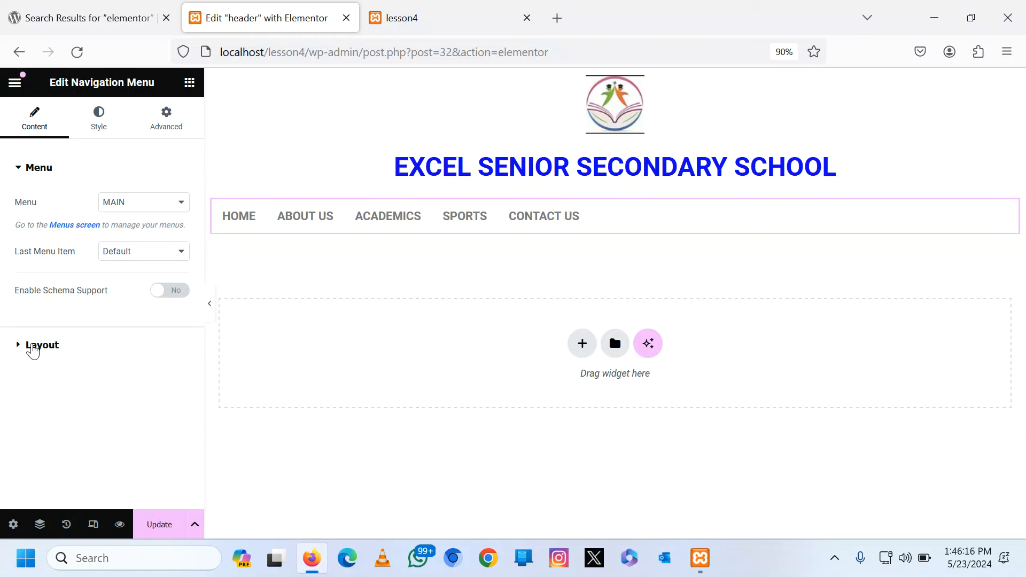
click(31, 346)
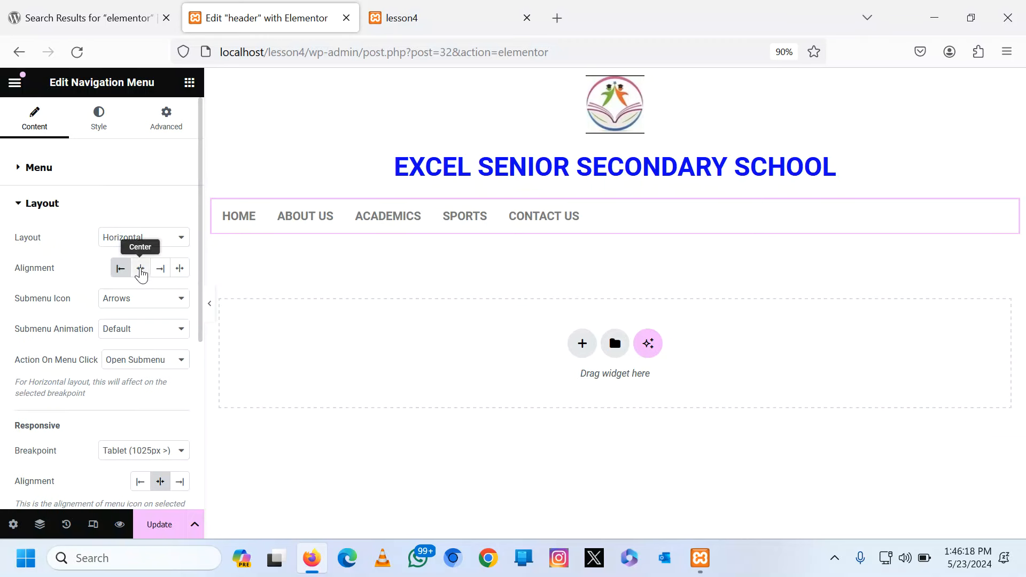
click(141, 269)
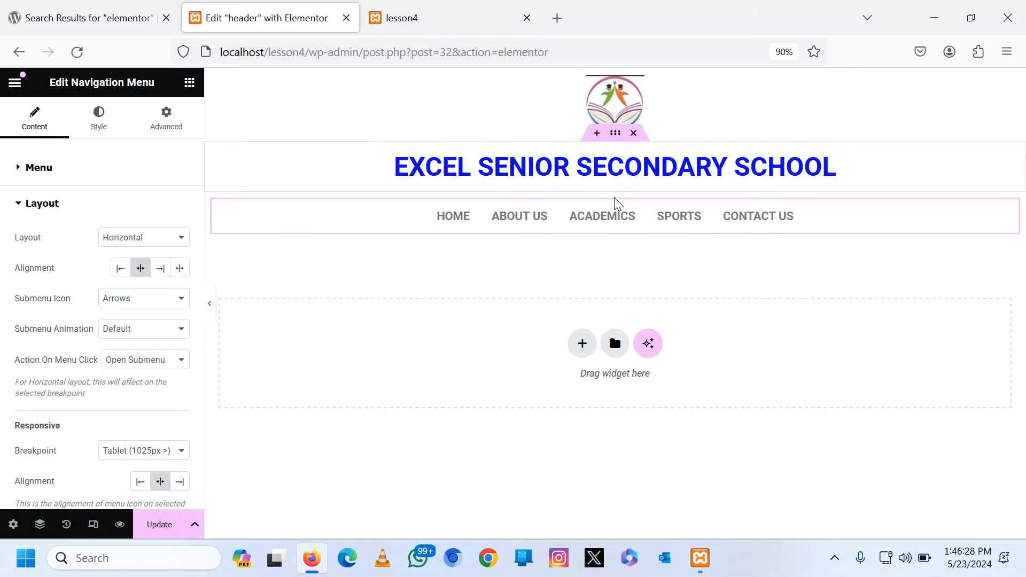
click(614, 186)
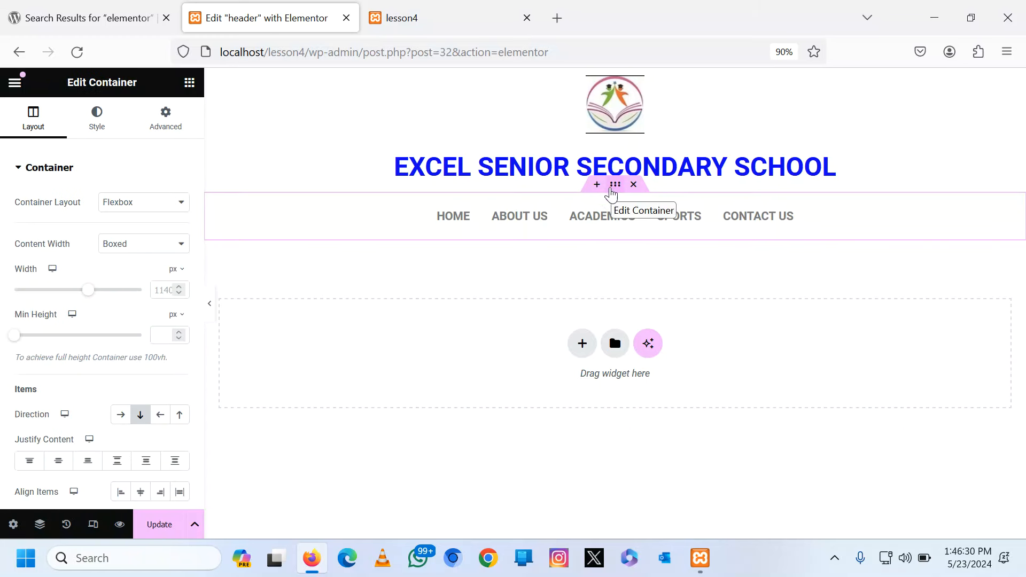
Give the menu section a solid border with unlinked sides and a 15 px bottom width.
click(91, 136)
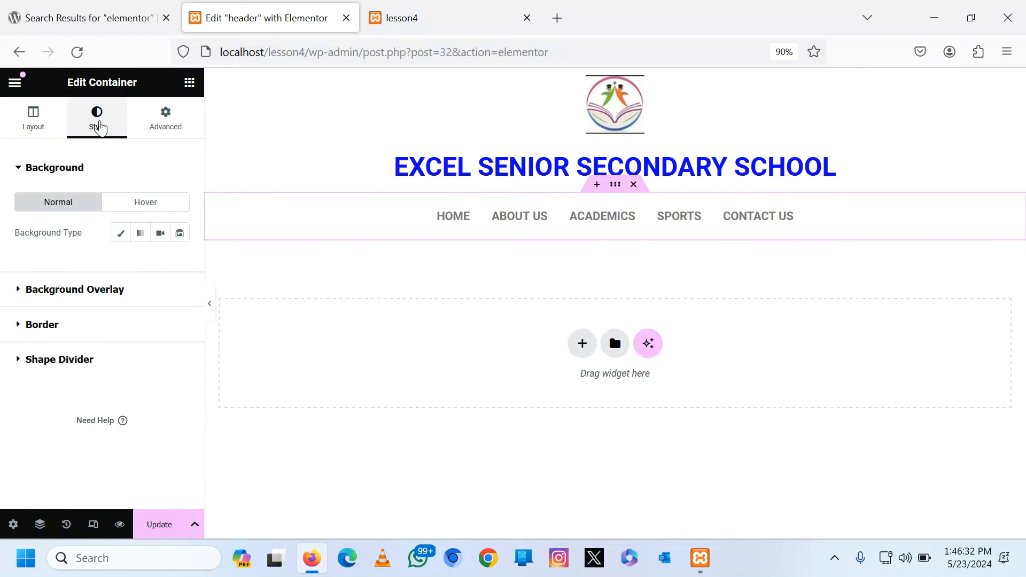
click(63, 326)
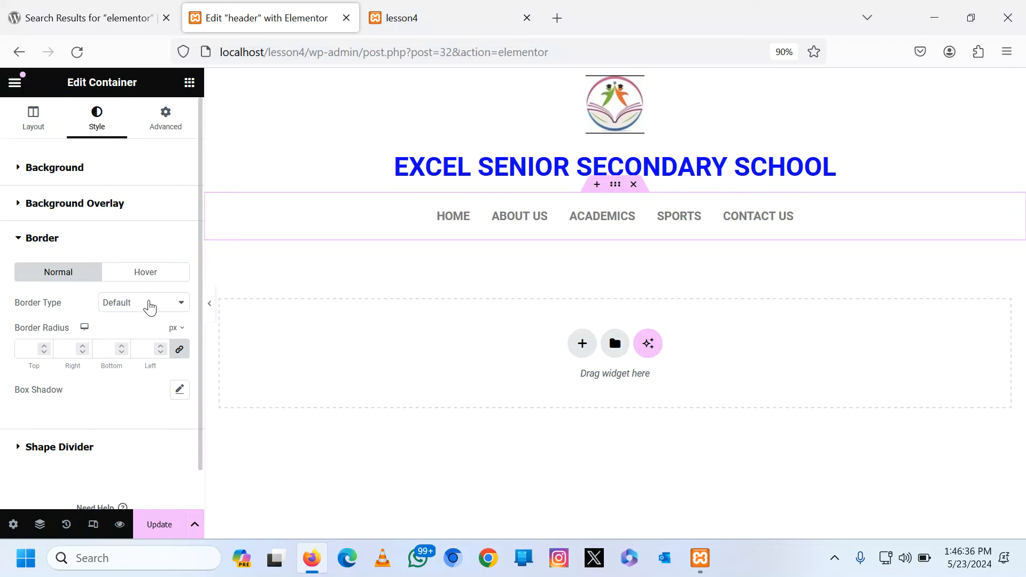
click(150, 305)
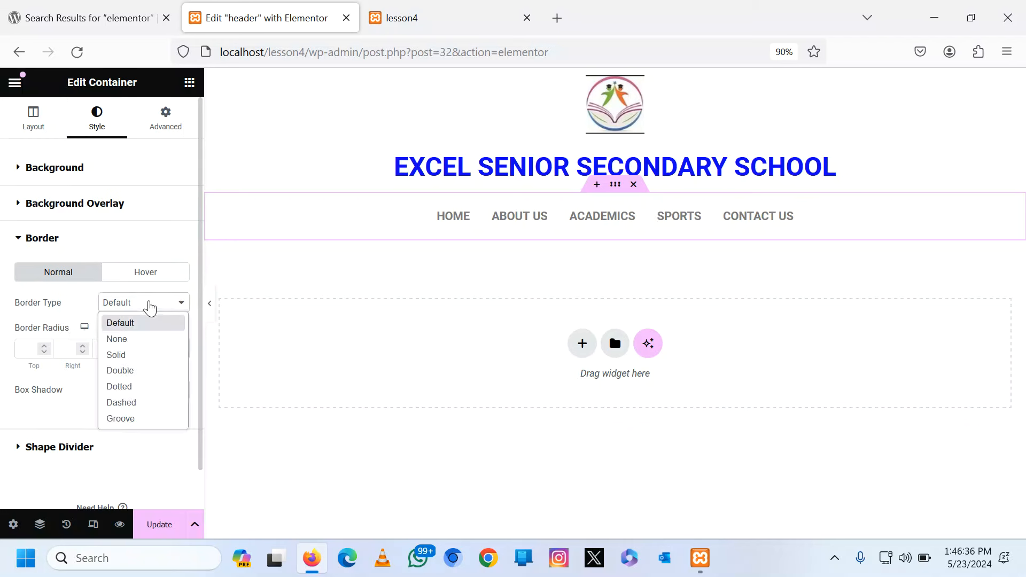
click(132, 357)
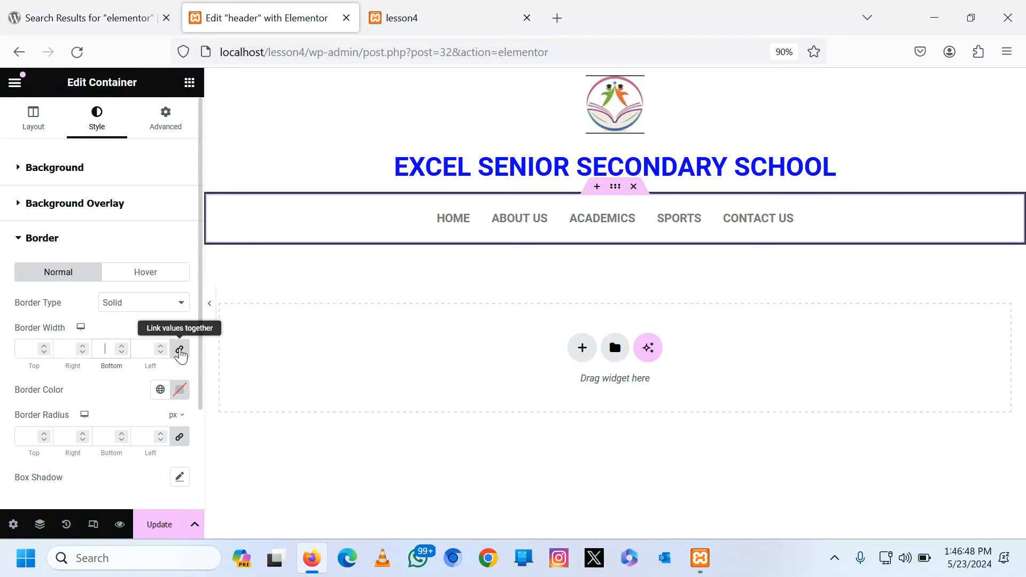
click(181, 353)
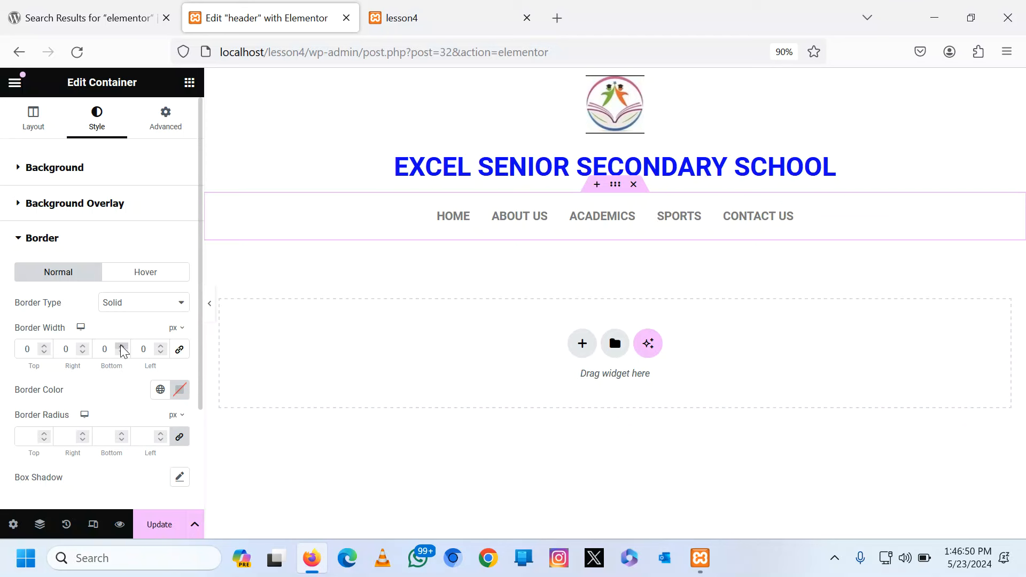
drag(122, 347, 121, 346)
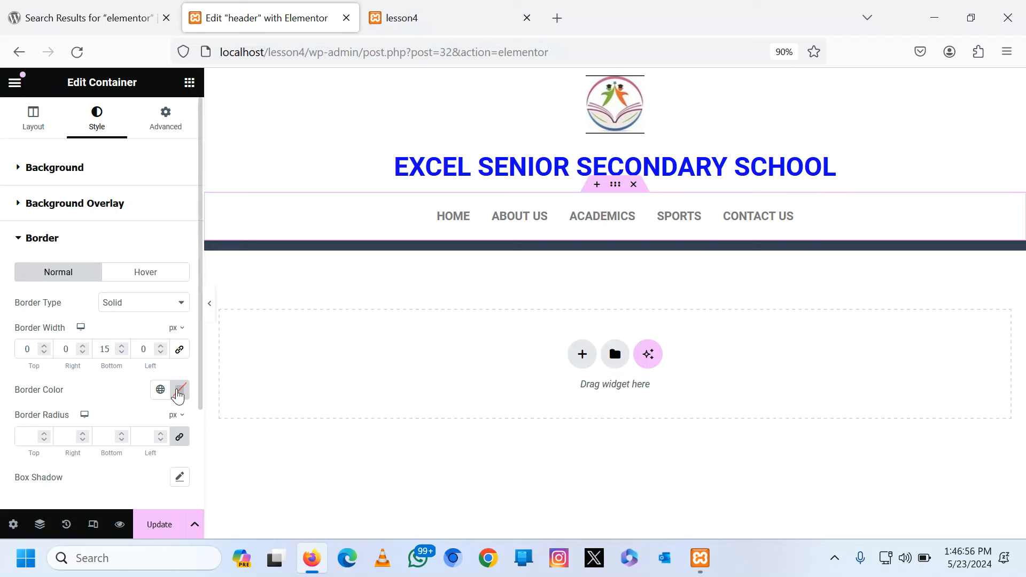
Colour the bottom border bright red (#F40615) and save the header with Update.
click(178, 396)
click(100, 321)
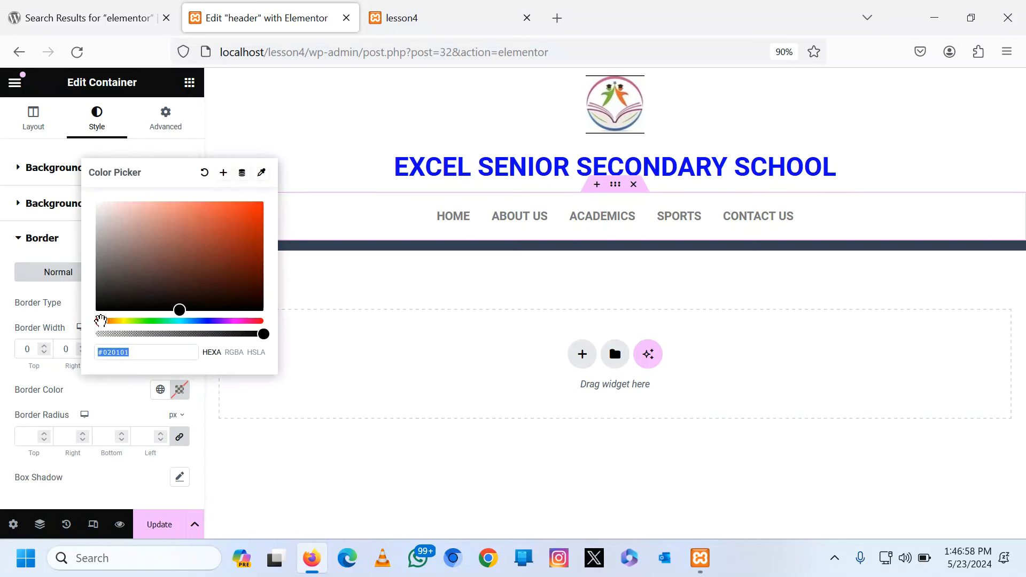
drag(101, 321, 262, 323)
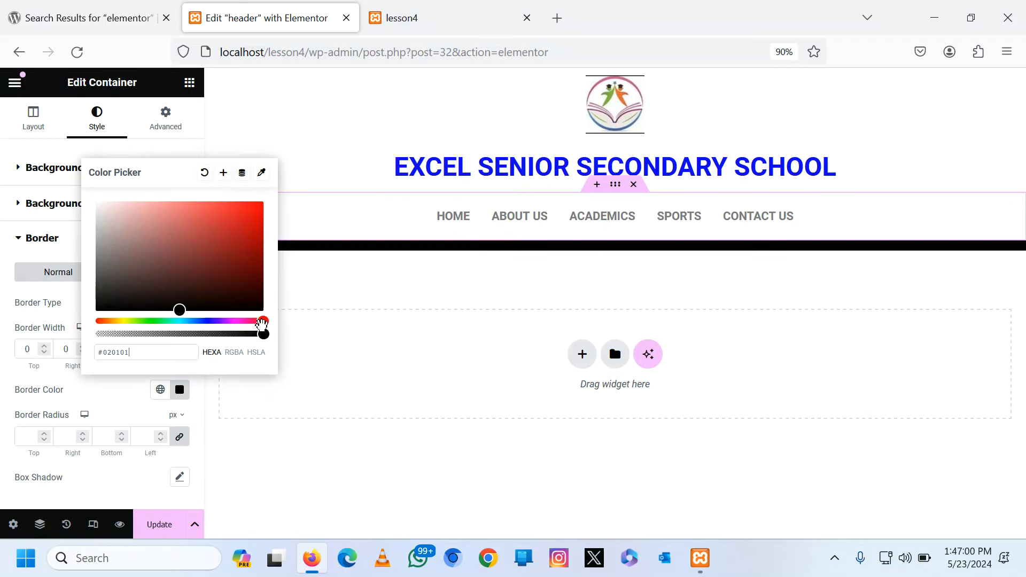
drag(175, 304, 258, 206)
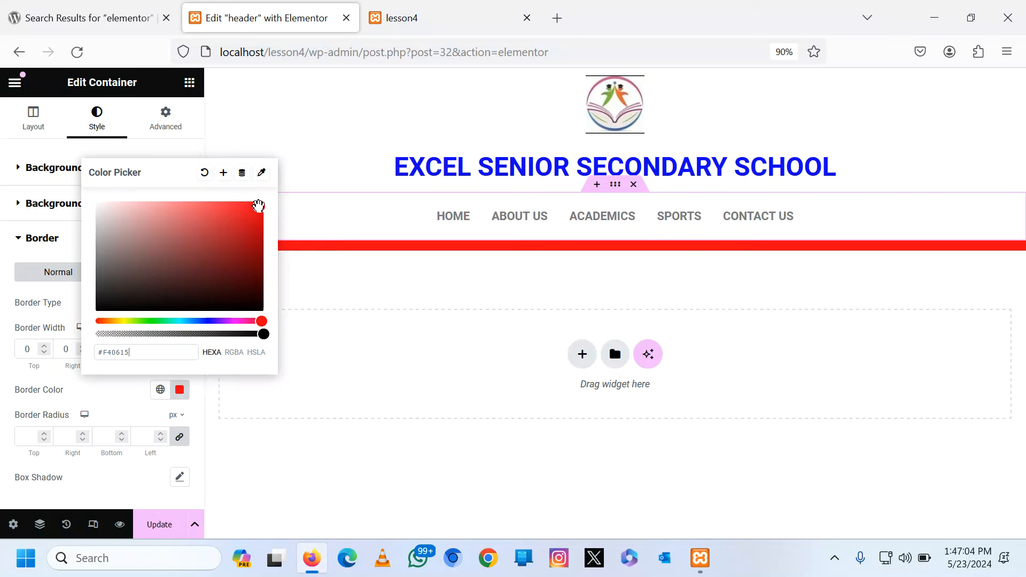
click(180, 389)
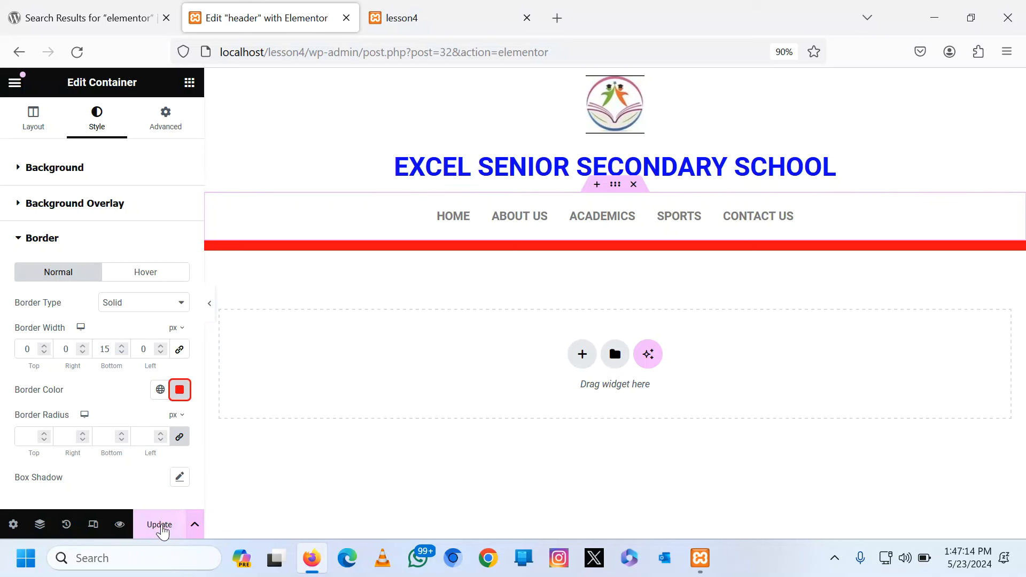
click(159, 525)
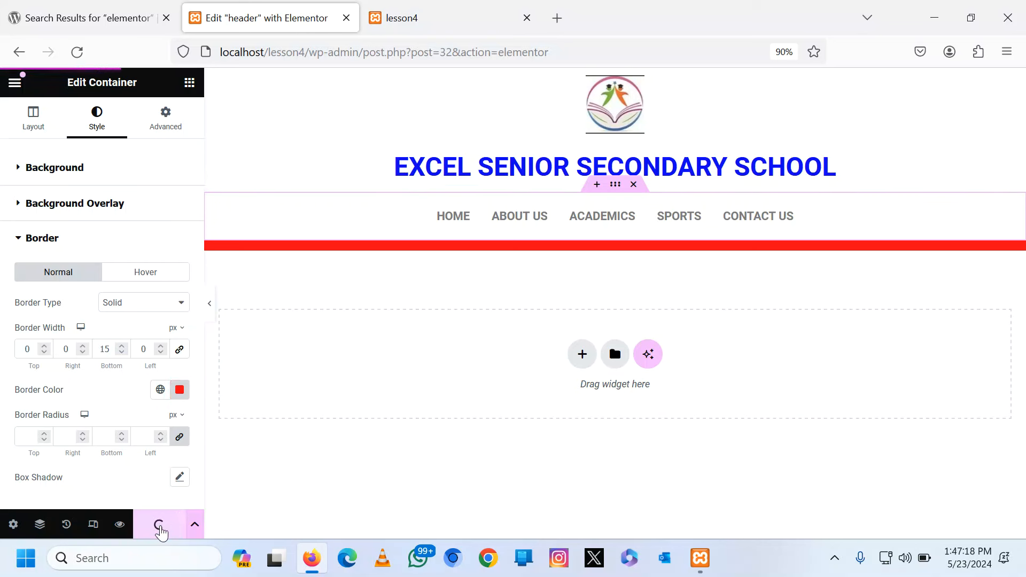
click(418, 12)
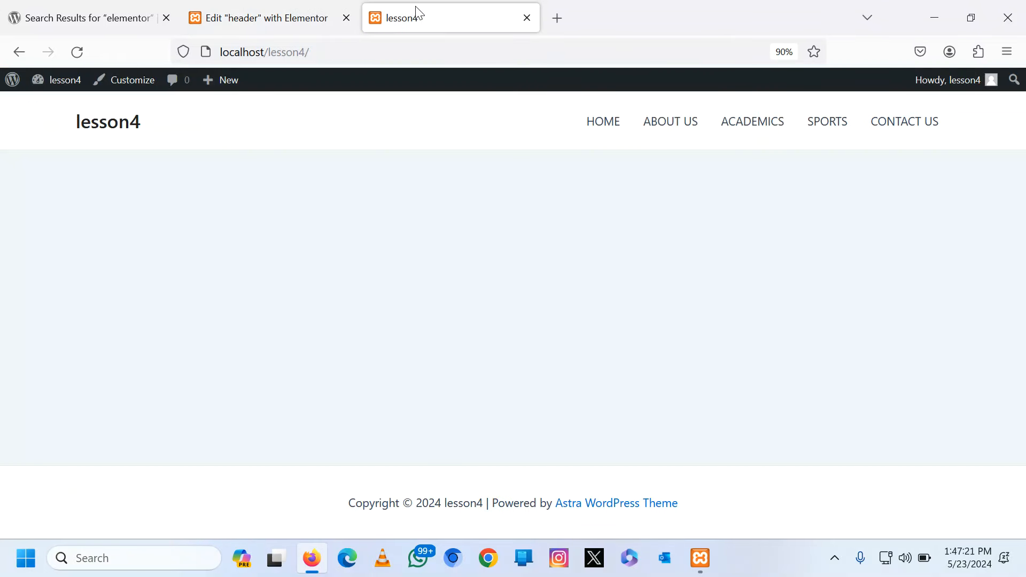
click(83, 50)
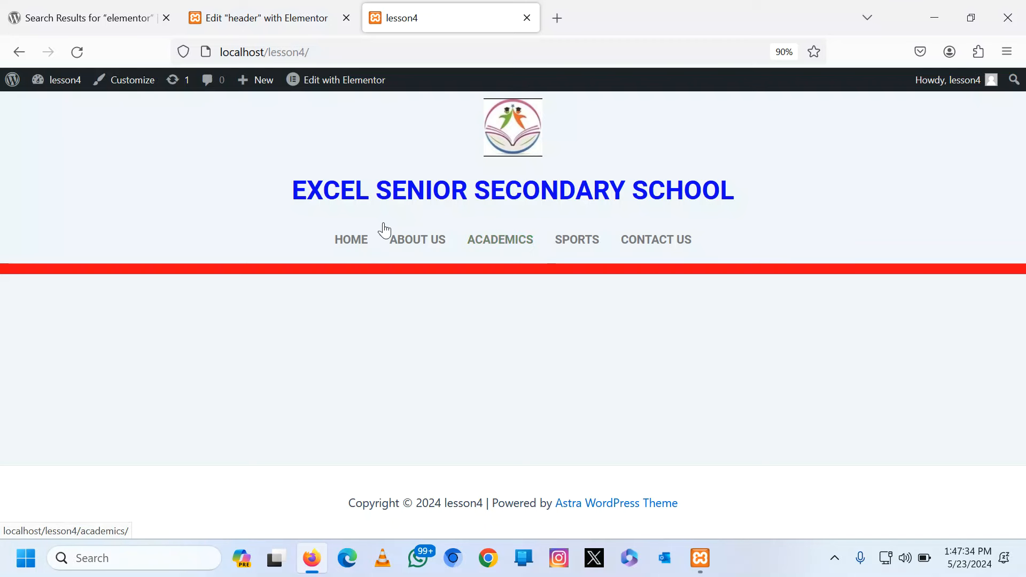
click(281, 17)
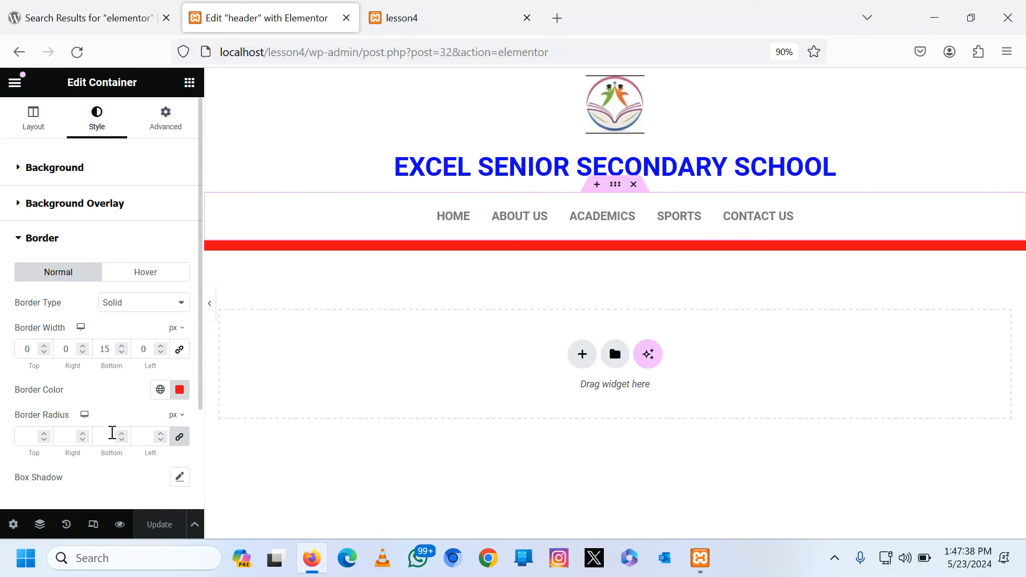
Set a 19 px border radius on all corners of the menu section and update the header.
click(161, 434)
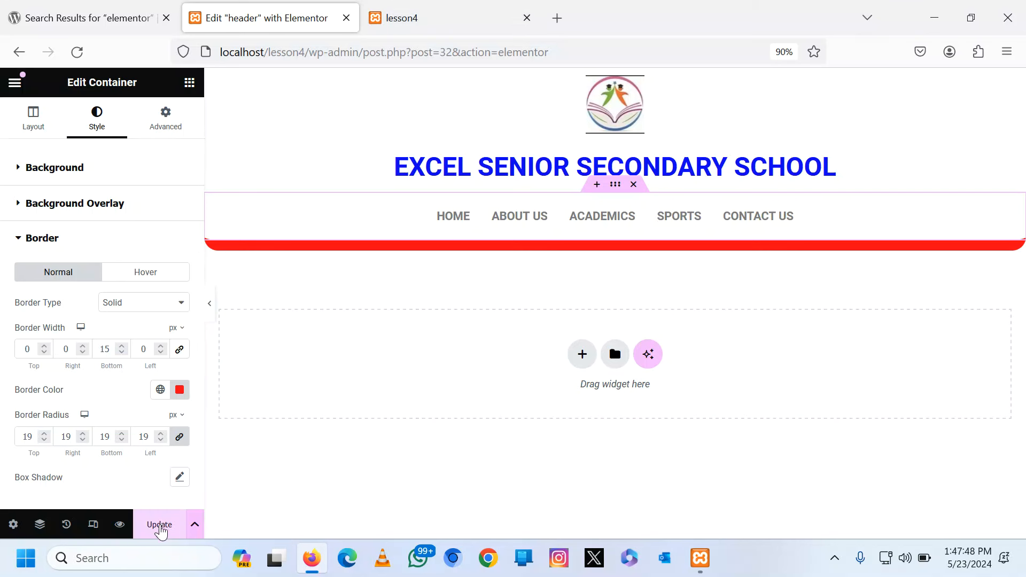
click(160, 528)
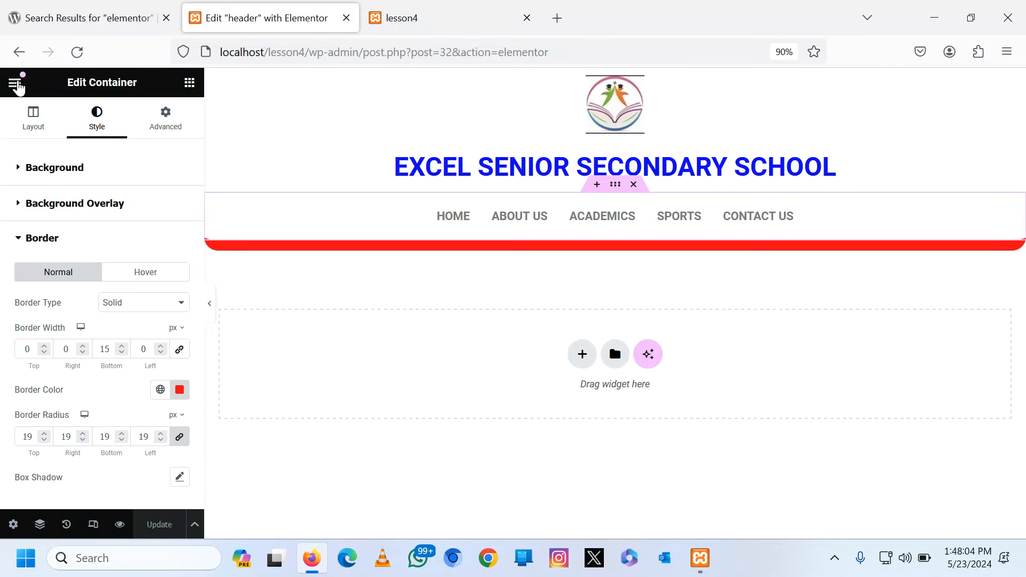
Exit the Elementor editor to the WP Dashboard and go to the Elementor Header & Footer Builder.
click(14, 82)
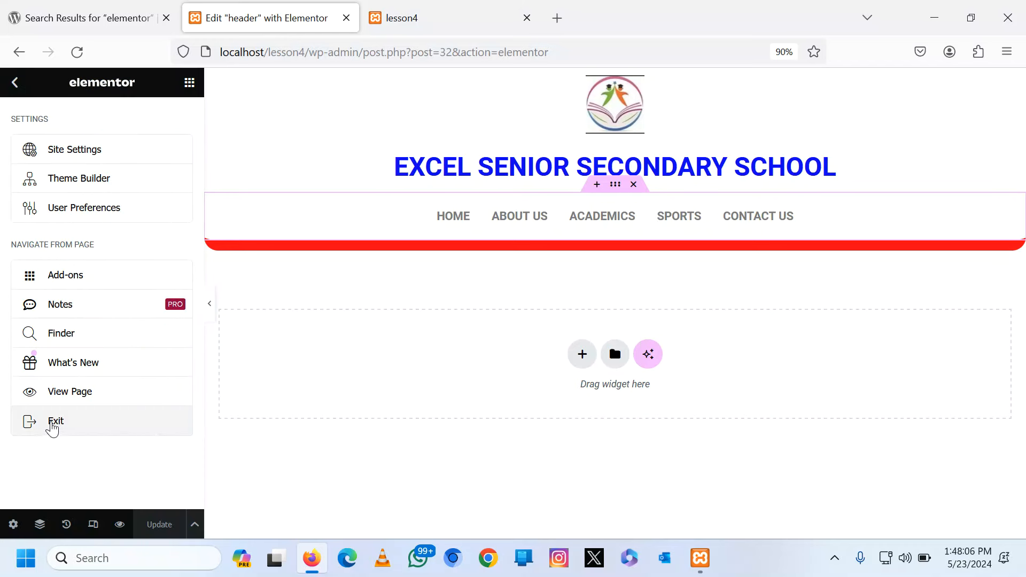
click(57, 426)
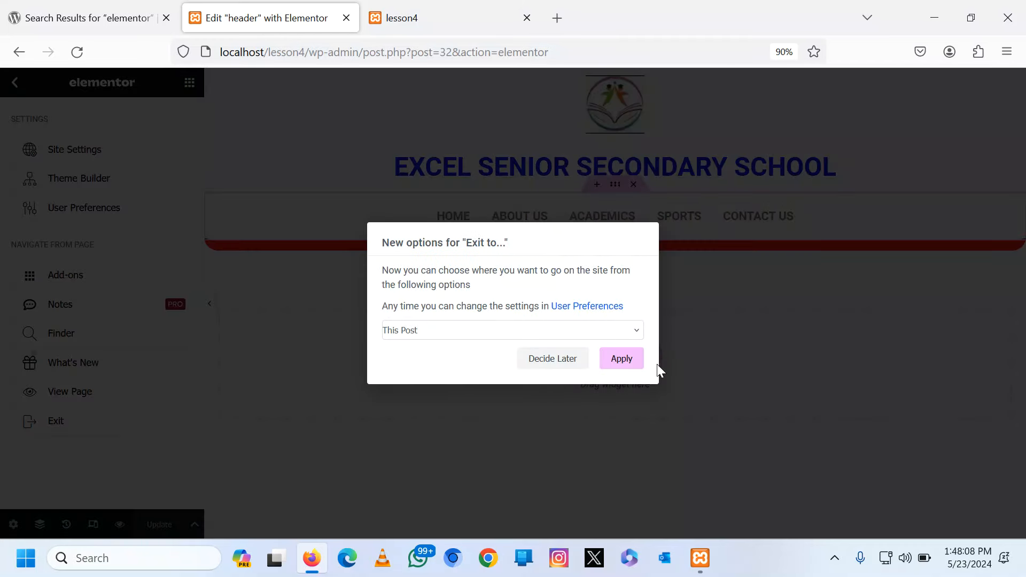
click(499, 334)
click(443, 383)
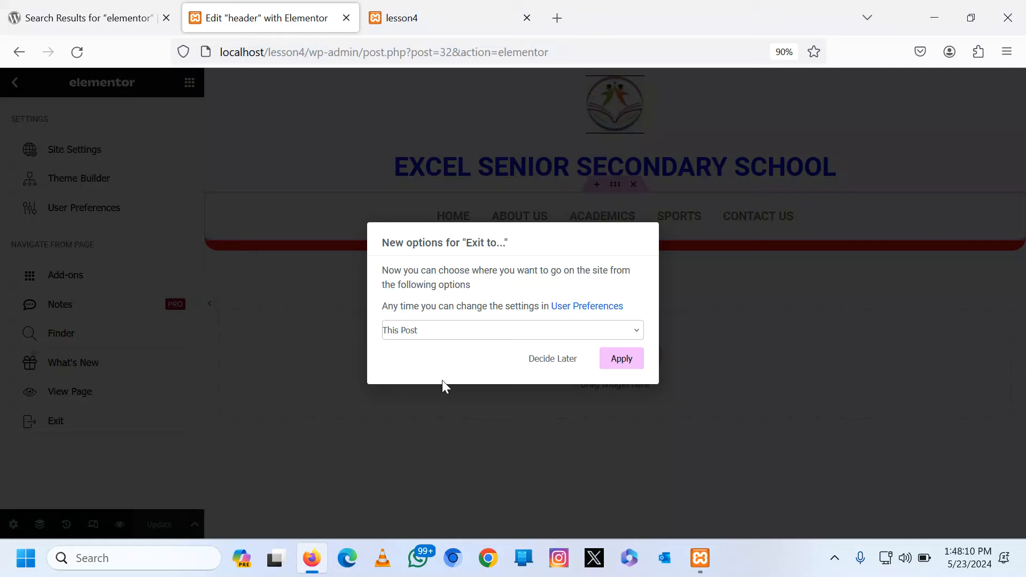
click(626, 359)
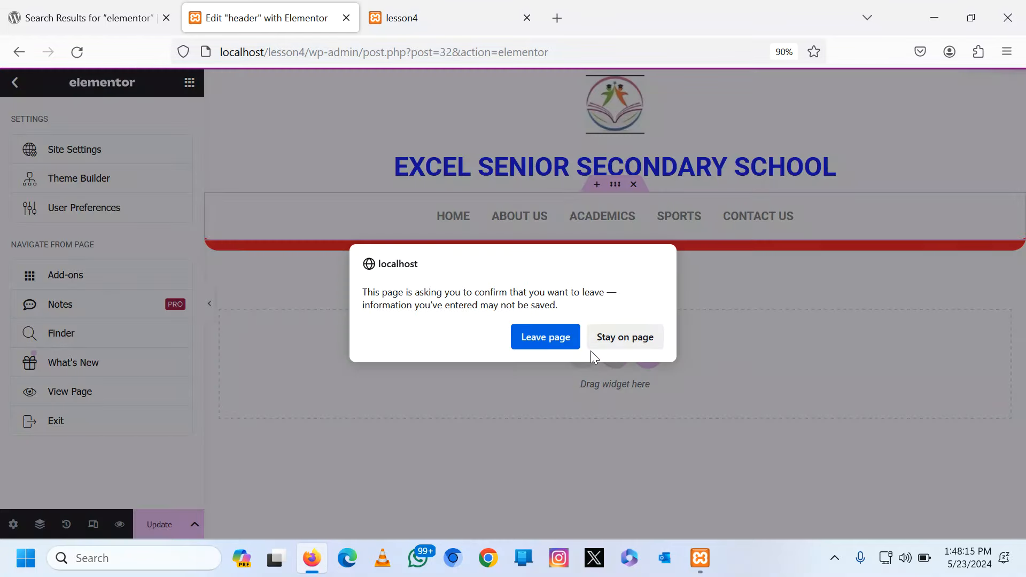
click(551, 343)
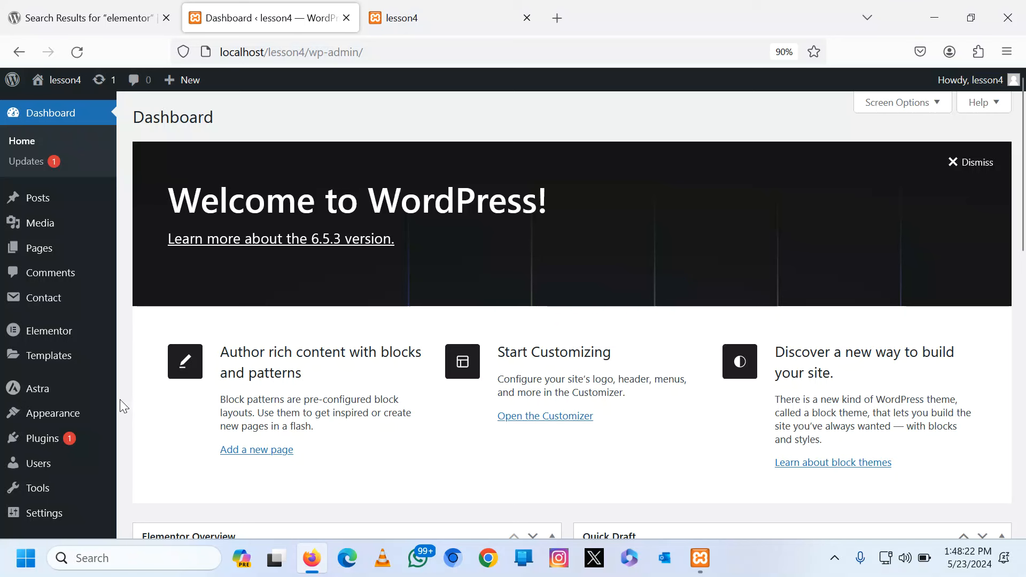
mouse_move(50, 414)
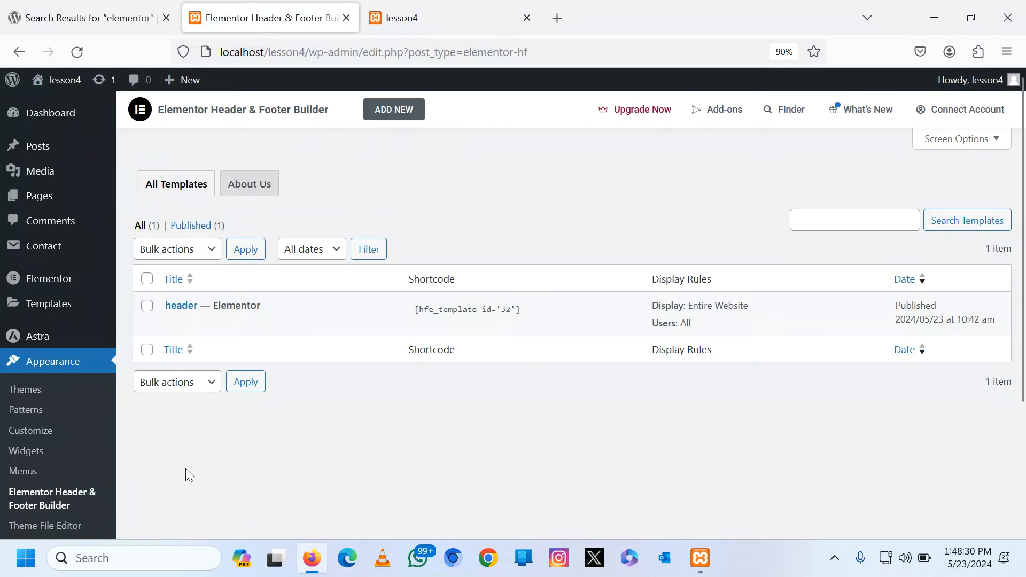
Start a new template, skip the onboarding, and title it FOOTER.
click(394, 111)
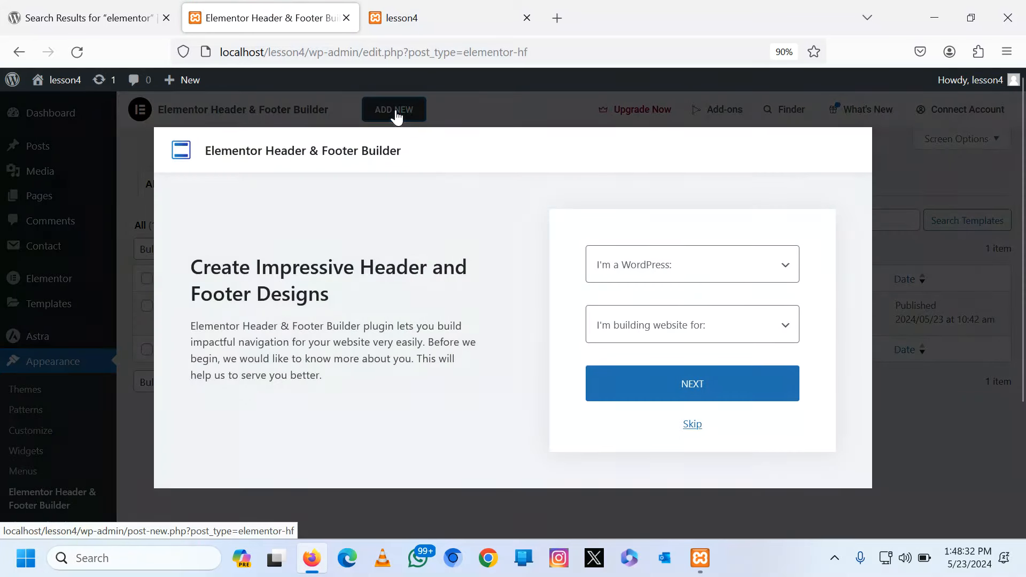
click(694, 429)
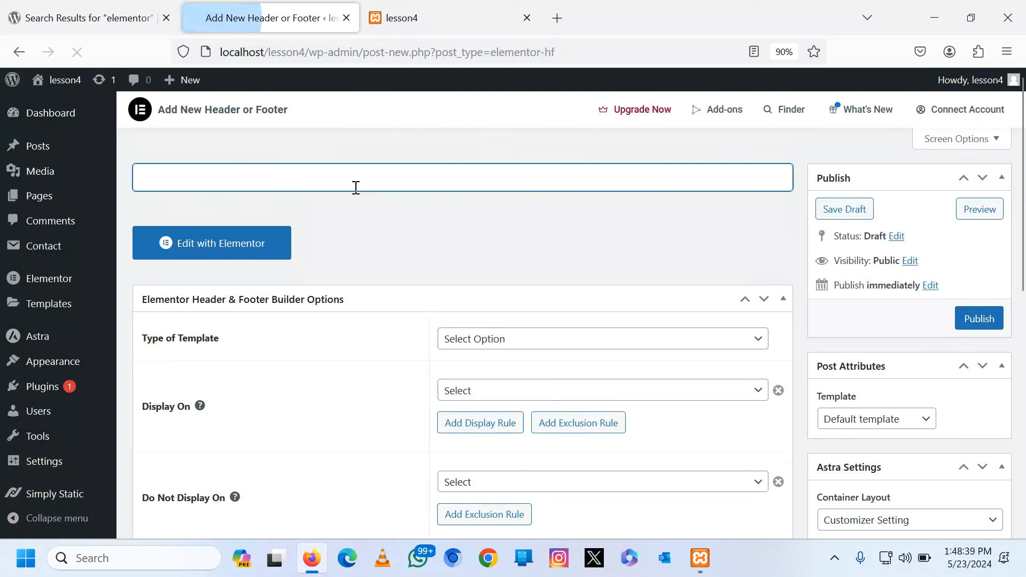
click(355, 187)
text(F)
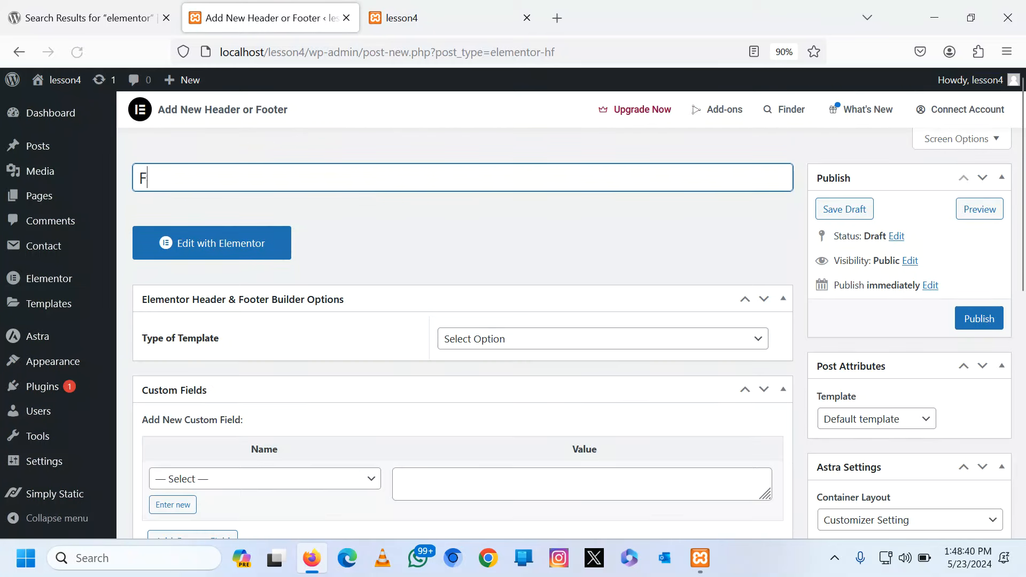
text(OOTER)
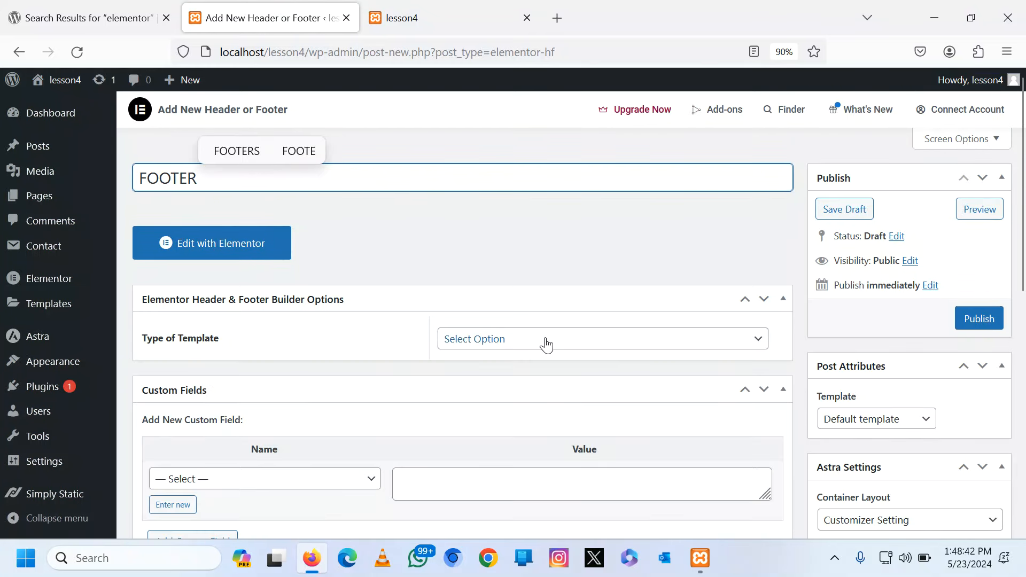
Make it a Footer shown on the Entire Website for All user roles, and publish it.
click(546, 341)
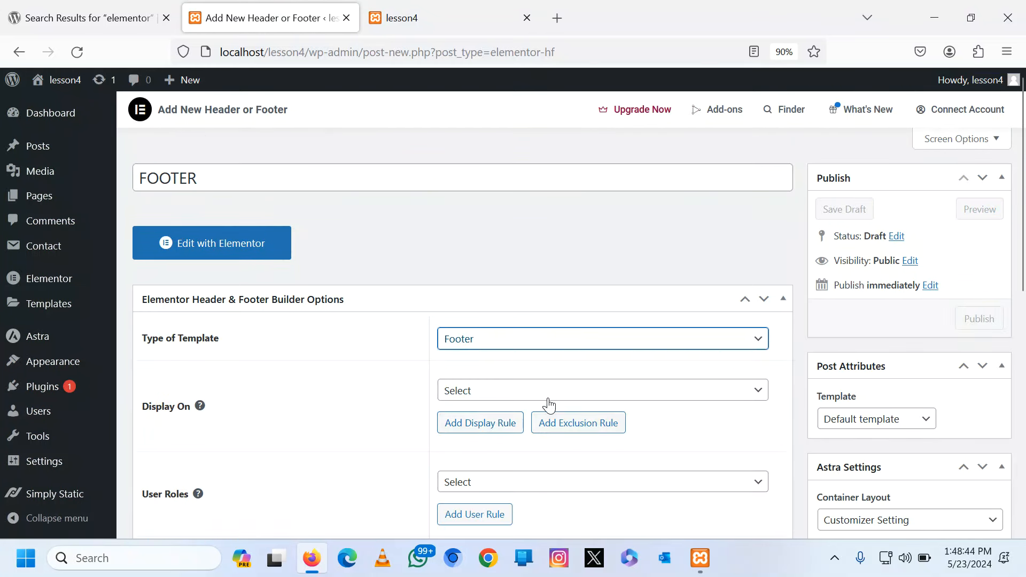
click(549, 404)
click(522, 122)
scroll(673, 436, down, 1)
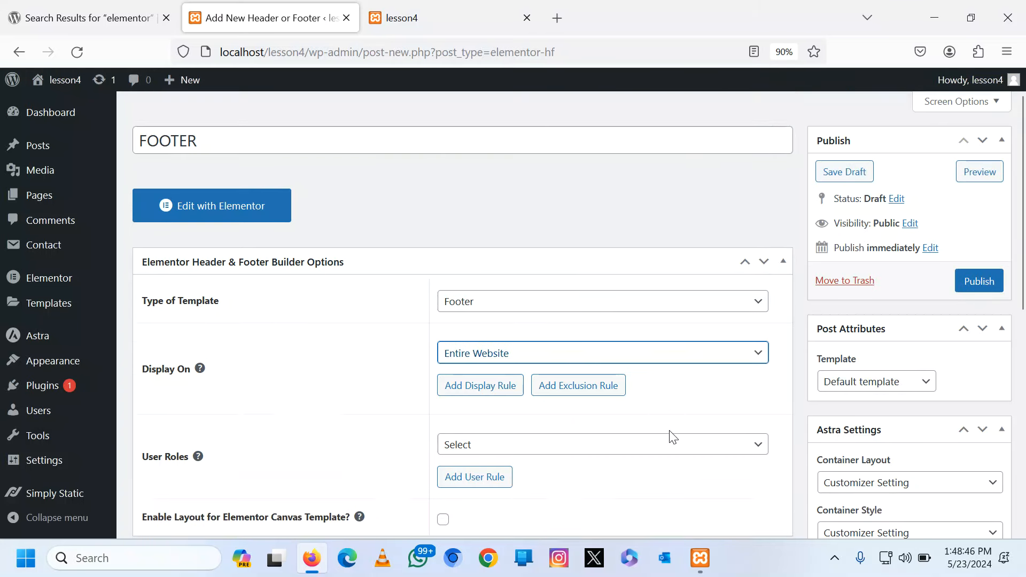
scroll(672, 437, down, 1)
click(571, 408)
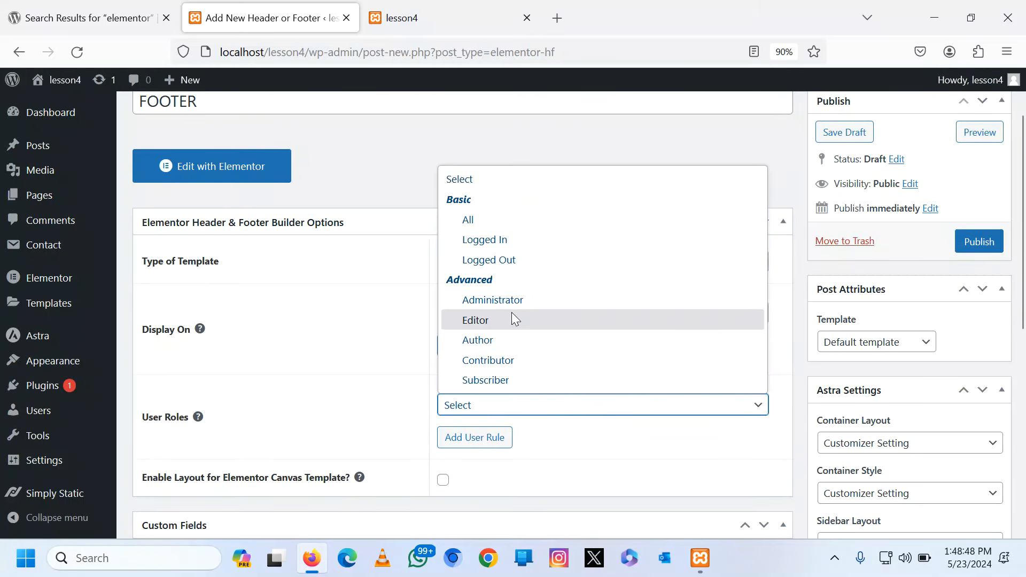
click(486, 219)
click(998, 238)
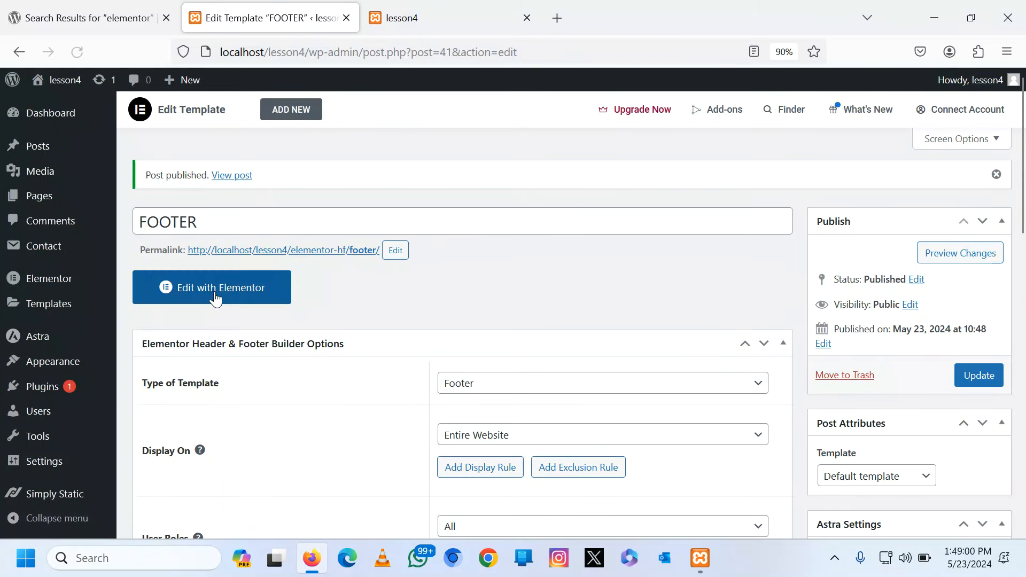
Open FOOTER in Elementor and drop an HTML widget onto the canvas.
click(216, 300)
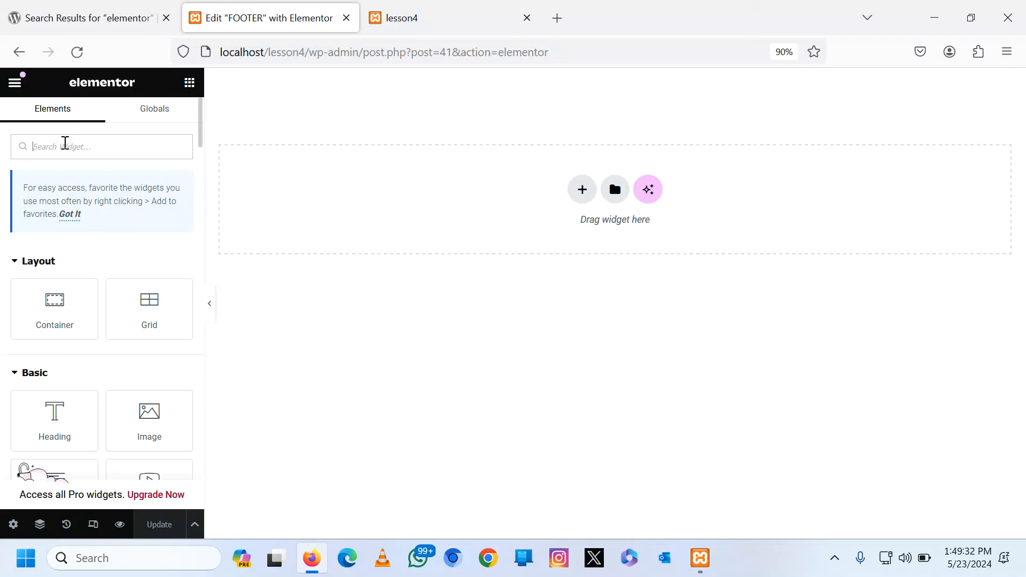
text(HTM)
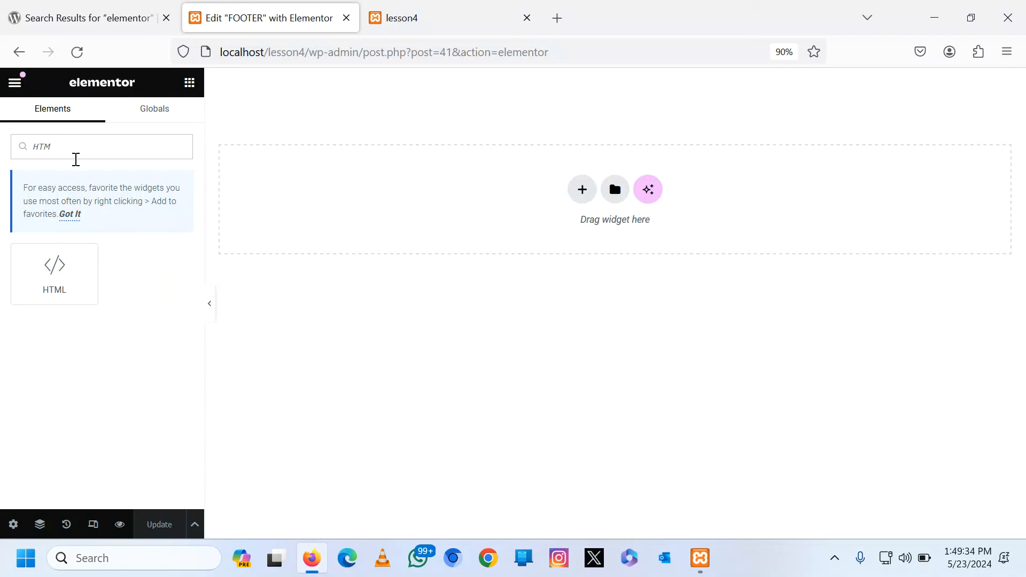
drag(62, 252, 523, 190)
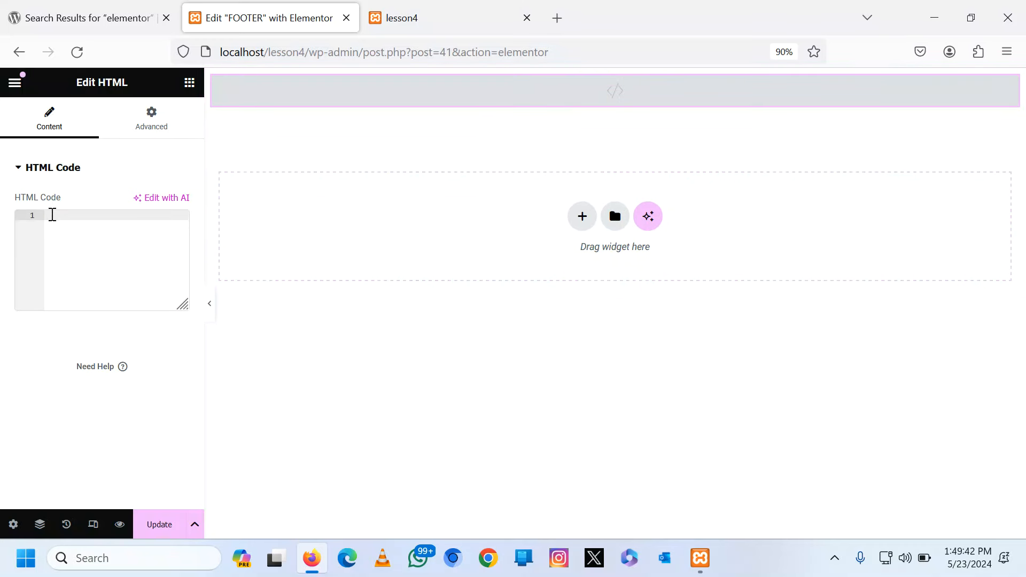
Enter a marquee tag reading 'Welcome To Excel Senior Secondary School' in the HTML widget.
text(<.a)
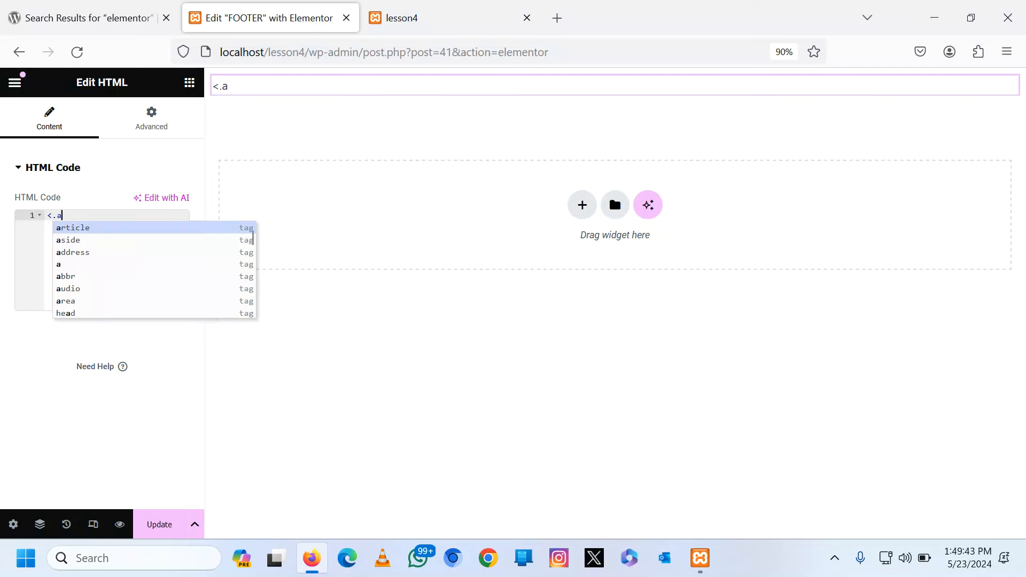
key(BackSpace)
key(BackSpace)
text(ma)
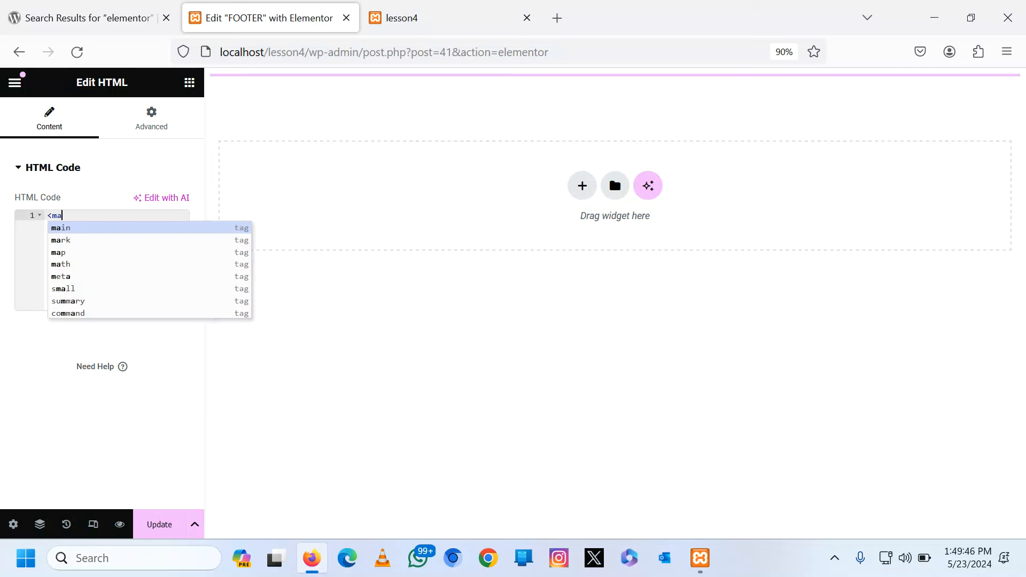
text(rquee)
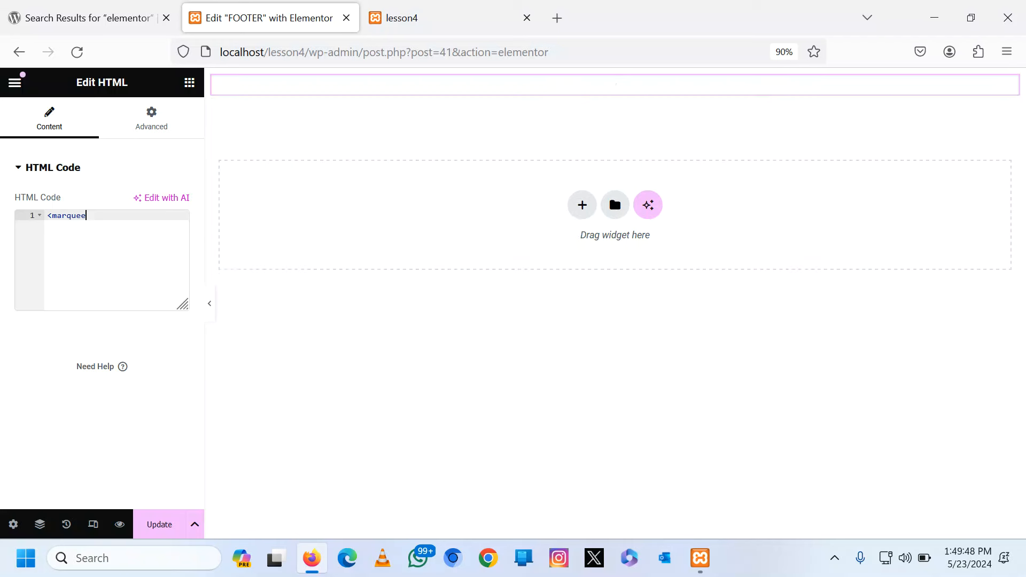
text(>Welcome T)
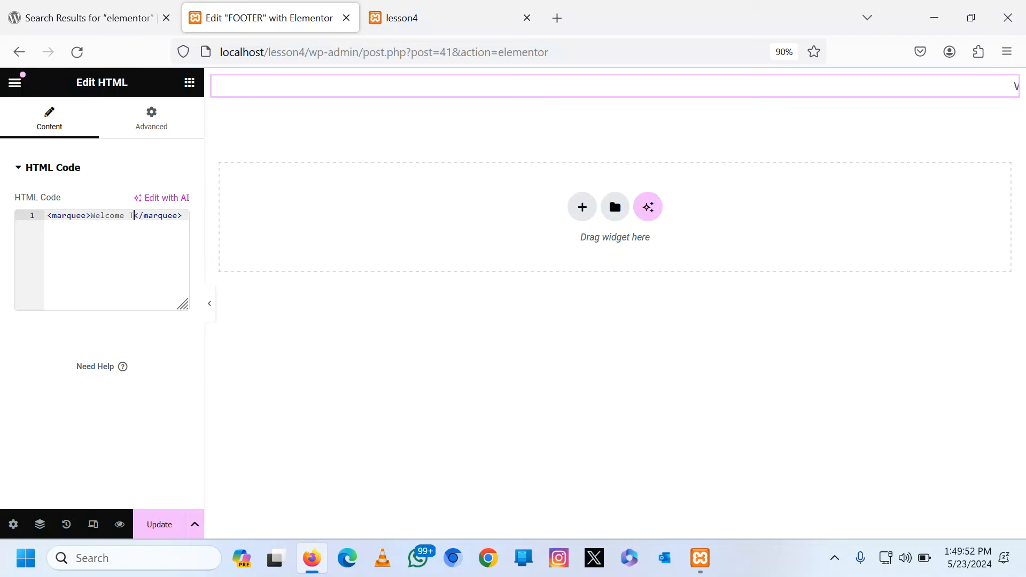
text(o Excel Senio)
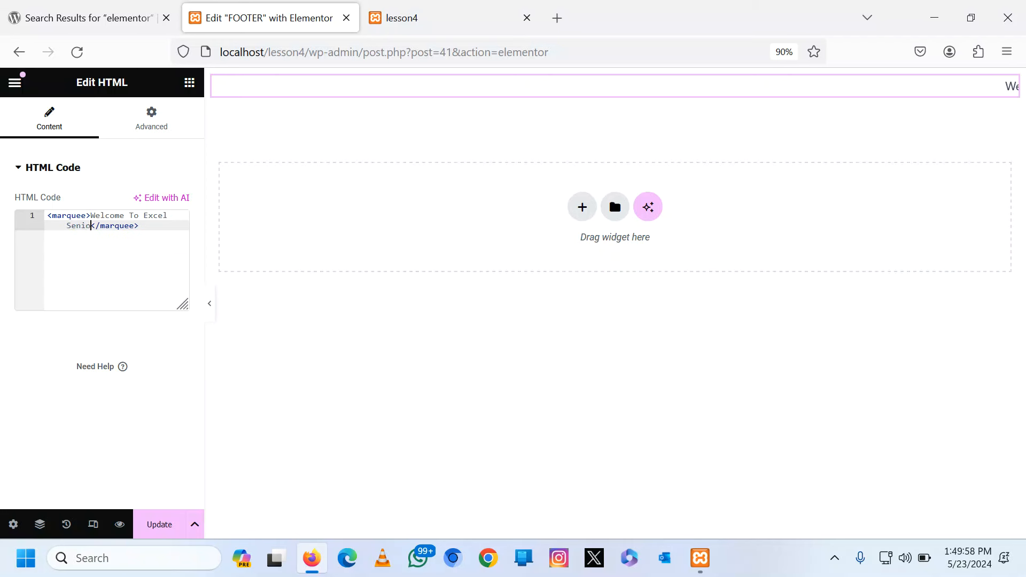
text(r Secondary School)
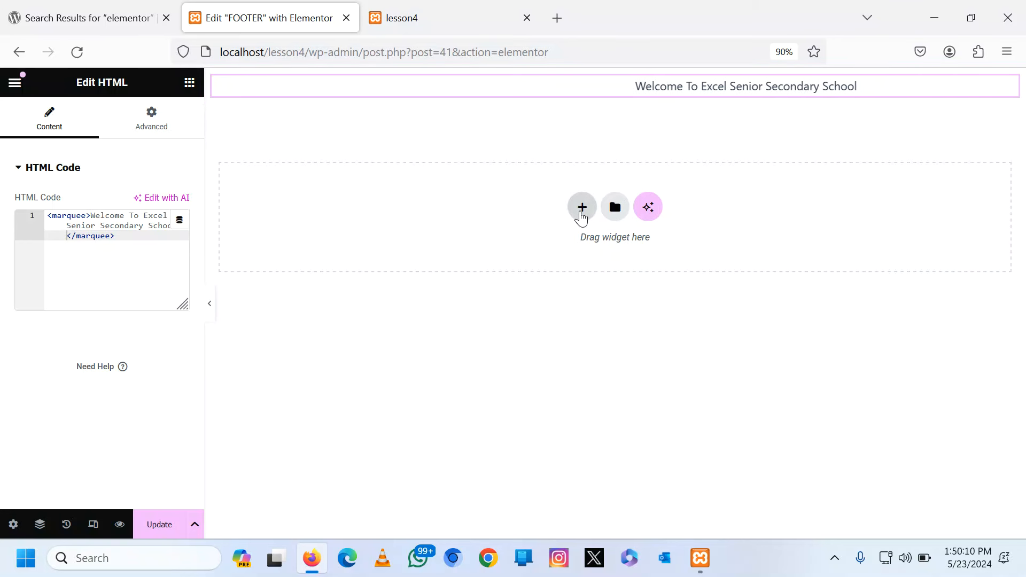
Add a single-column flexbox container below the marquee holding an H5 Heading widget.
click(582, 209)
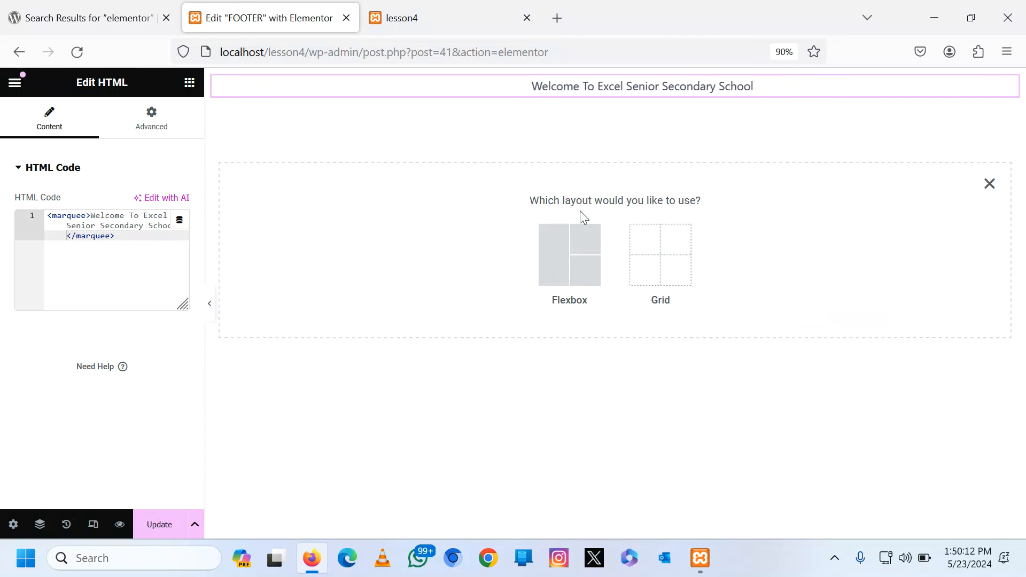
click(577, 238)
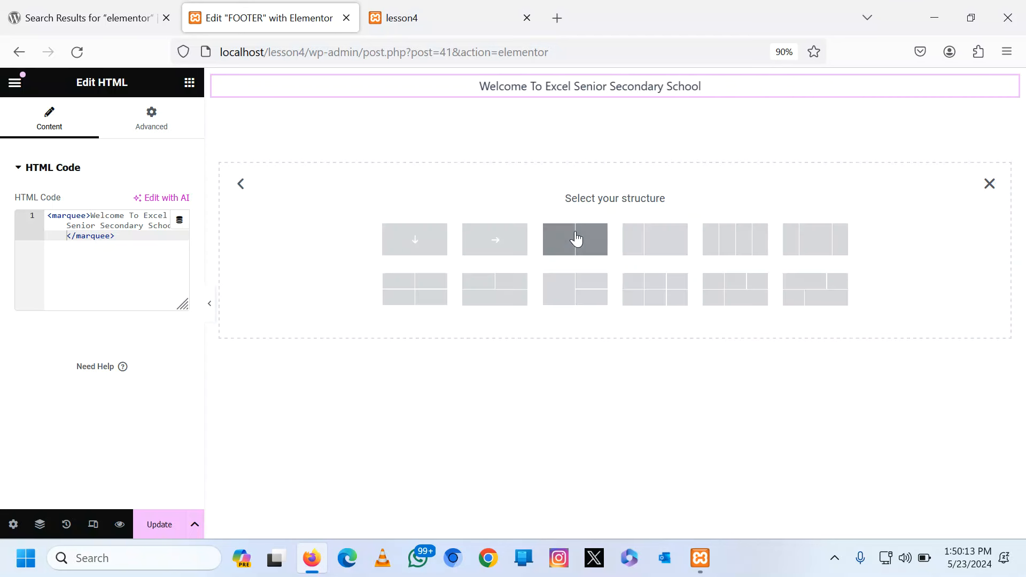
click(409, 246)
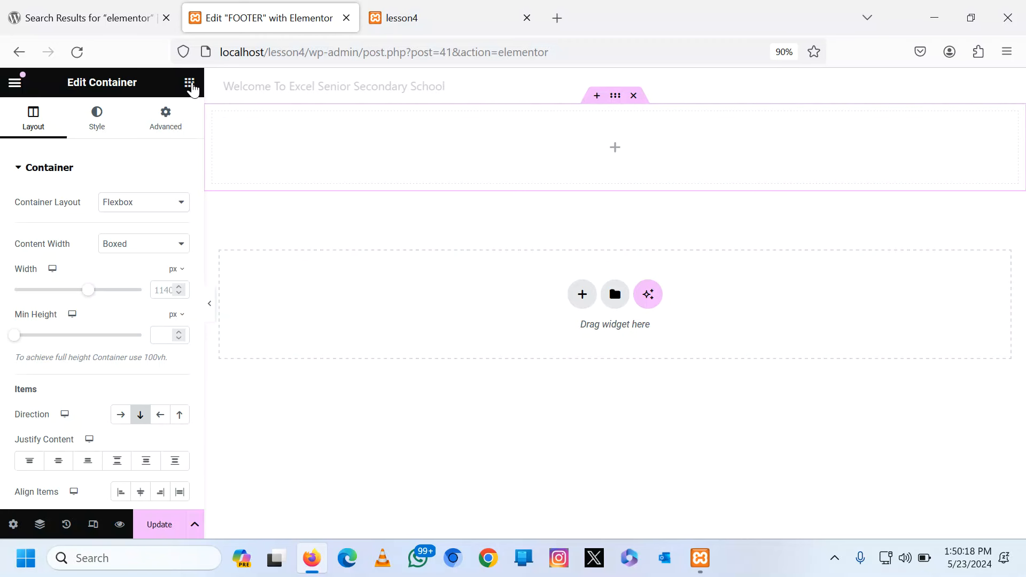
click(190, 84)
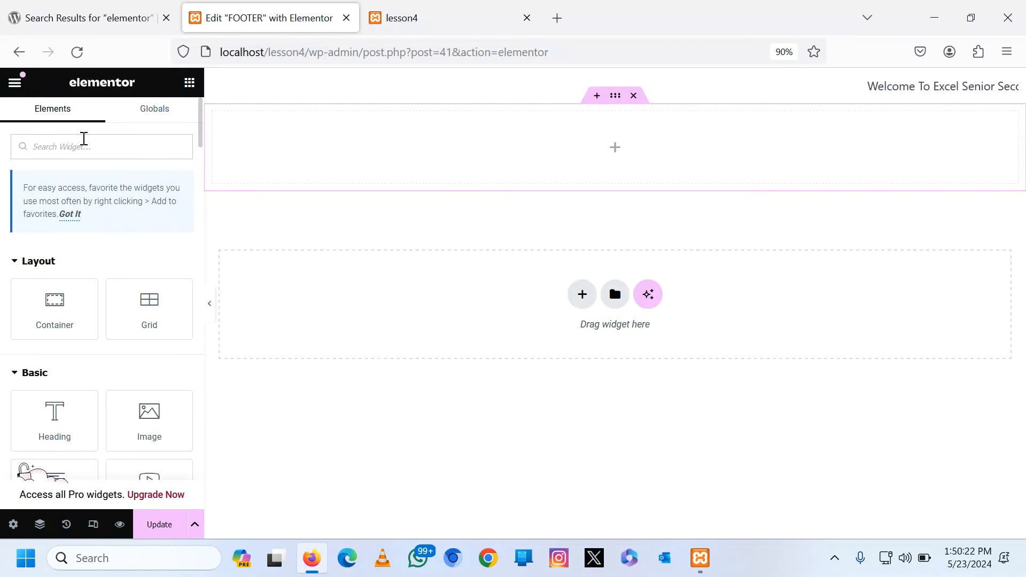
text(hea)
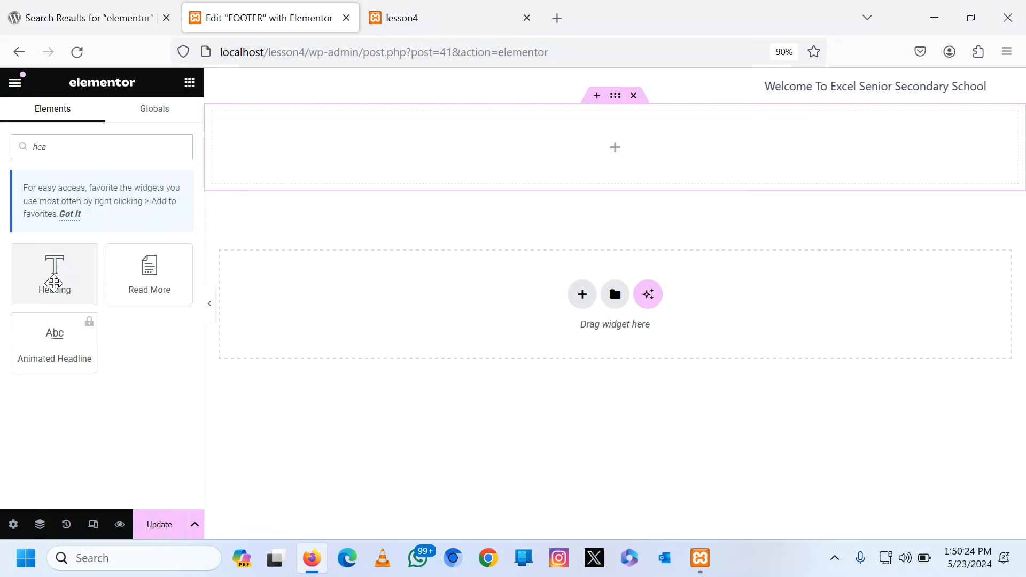
drag(56, 275, 527, 169)
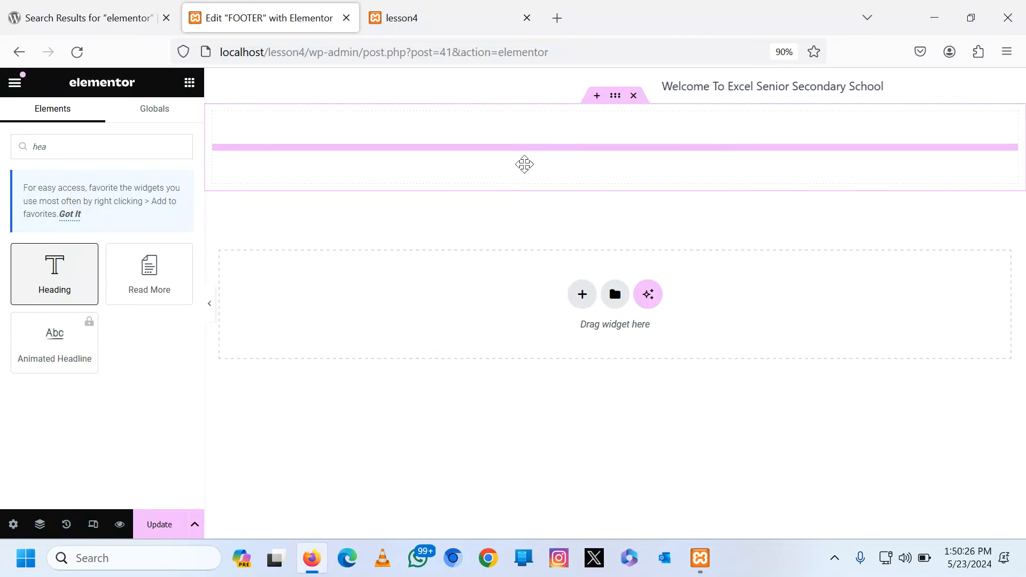
click(163, 342)
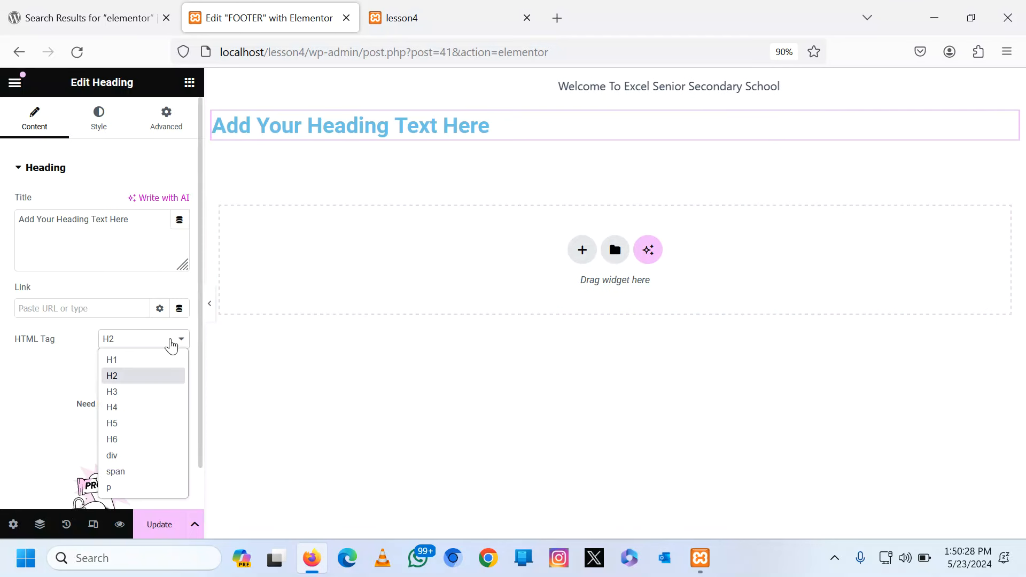
click(132, 431)
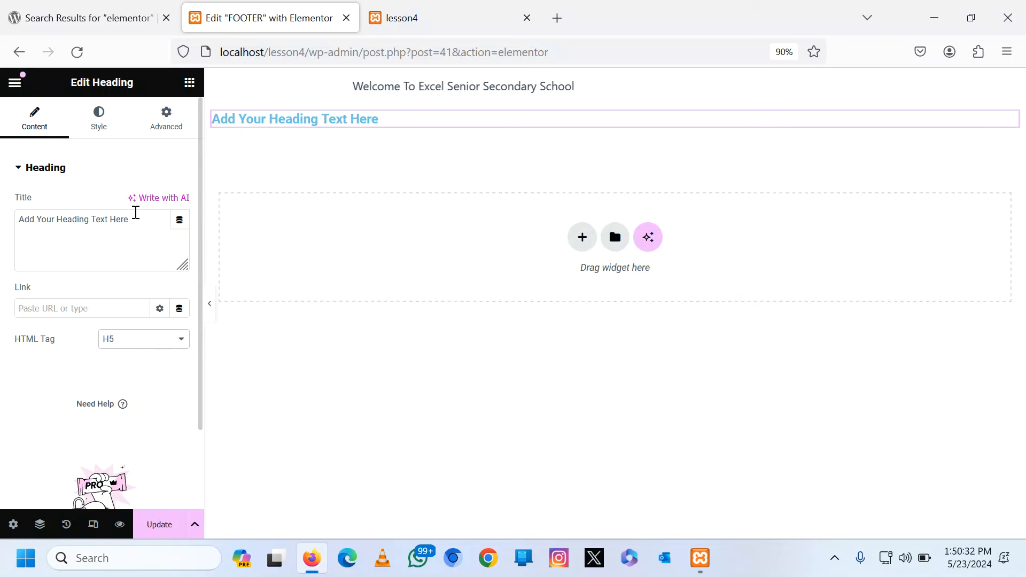
double_click(140, 220)
key(ctrl+a)
text(De)
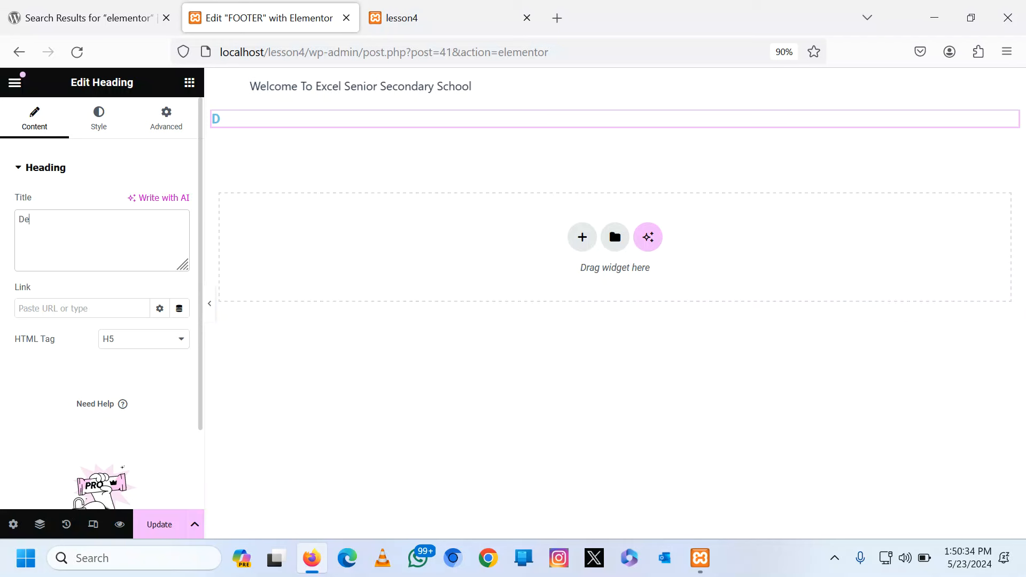
text(ss)
key(BackSpace)
text(igned )
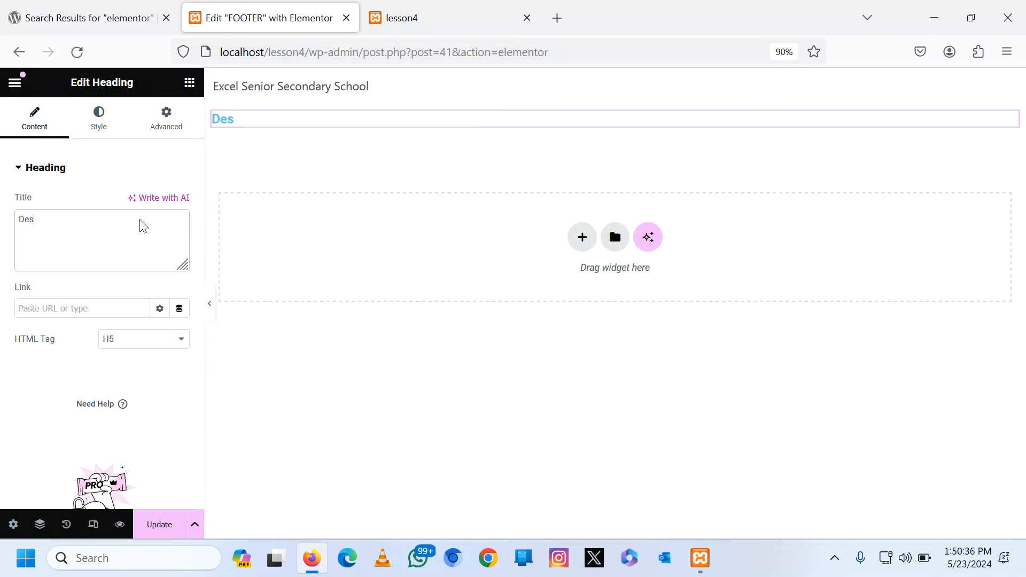
text(By)
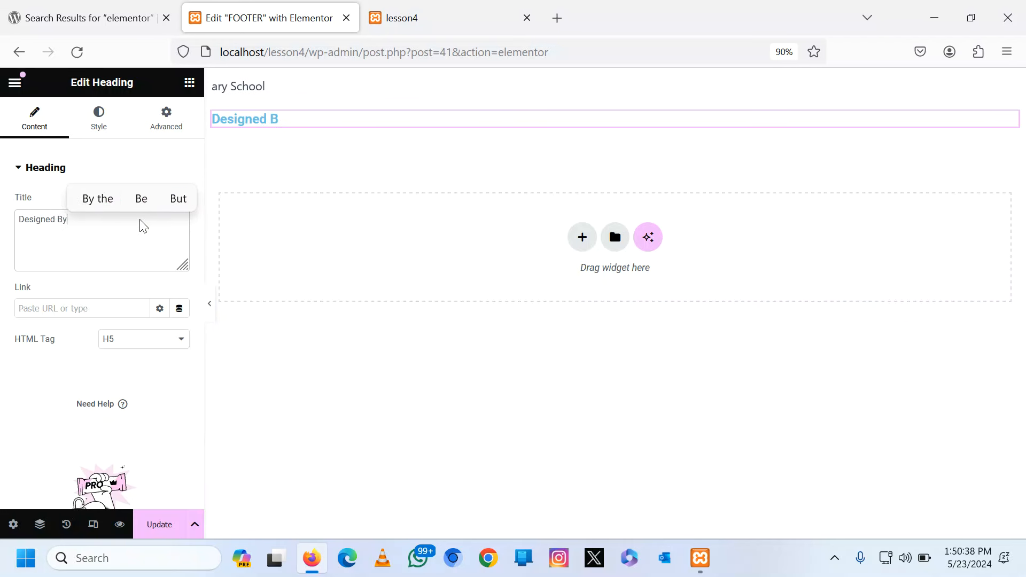
text( Kakuru Benard)
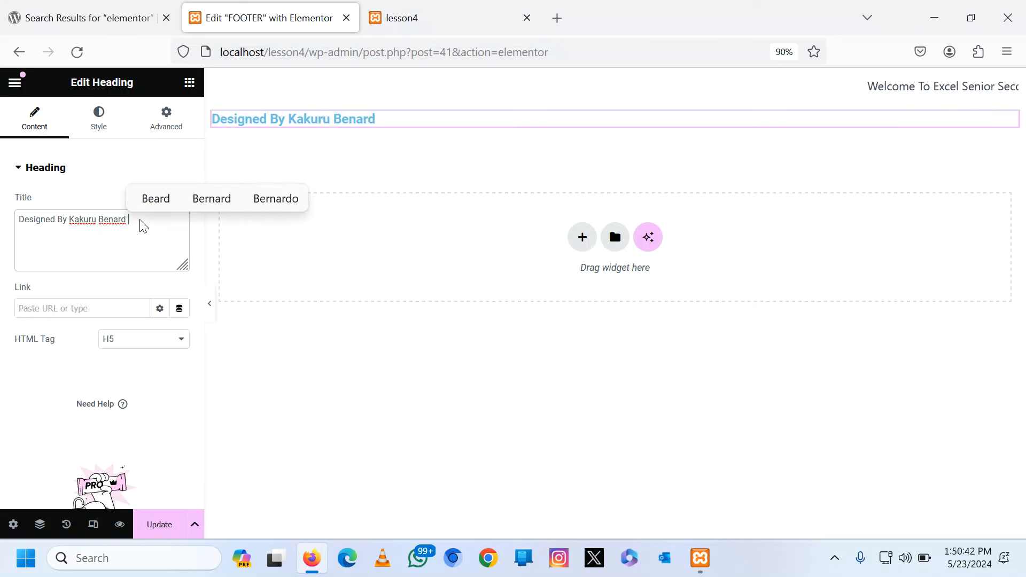
text( 016)
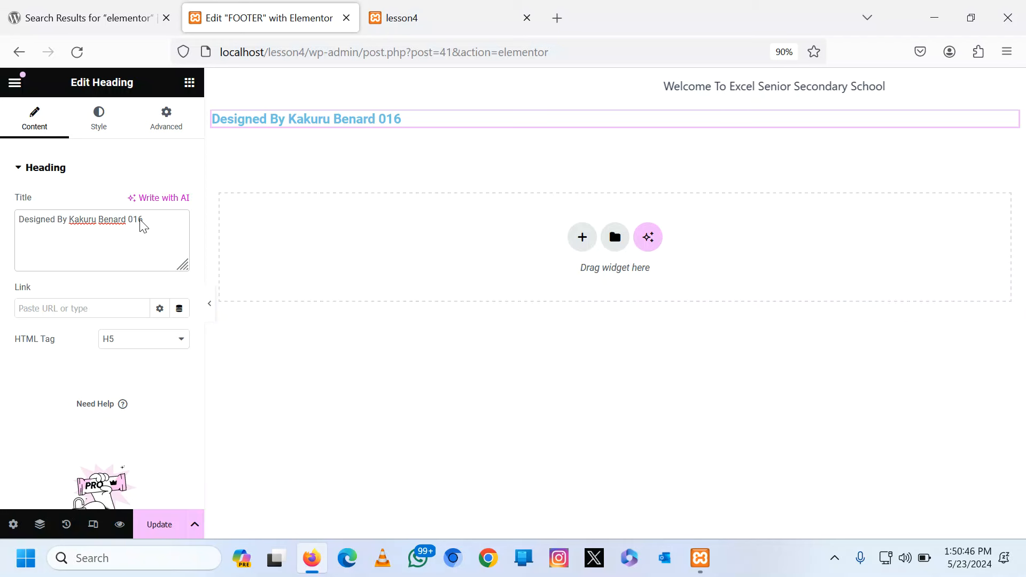
text( @202)
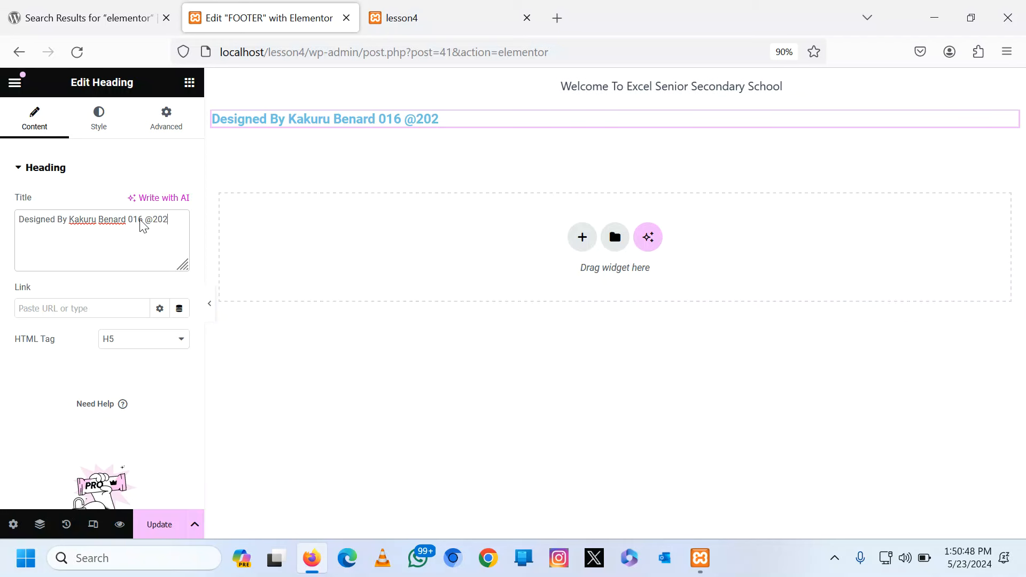
text(4)
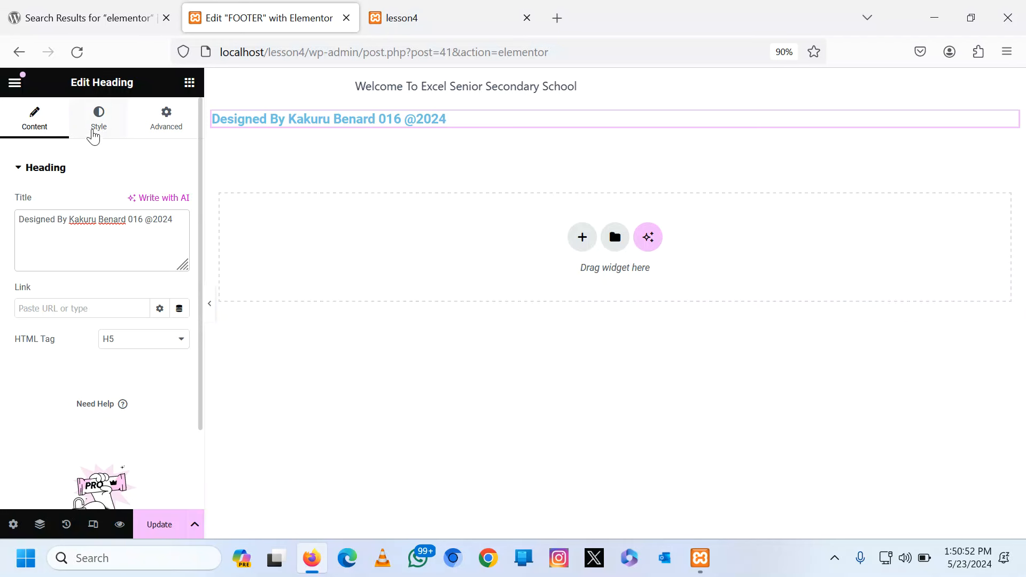
Center the Designed By heading, colour it #0C0BF3 blue, and select its surrounding footer container.
click(101, 119)
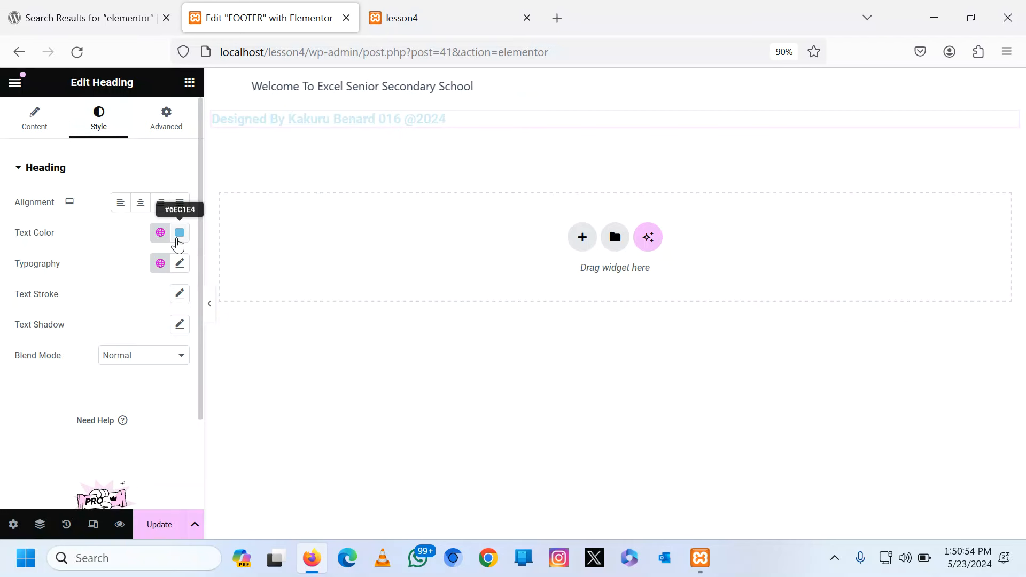
click(141, 206)
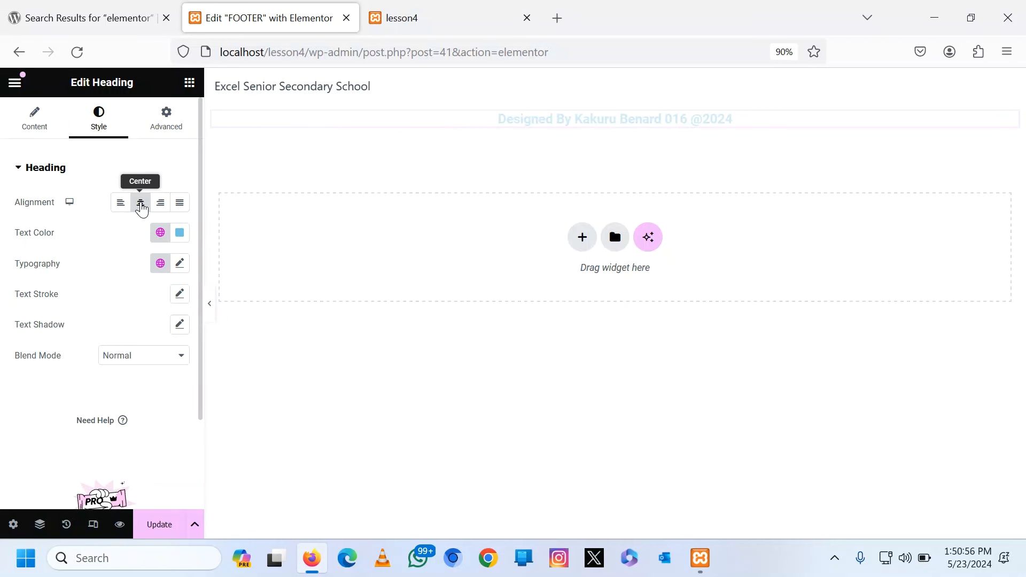
click(180, 232)
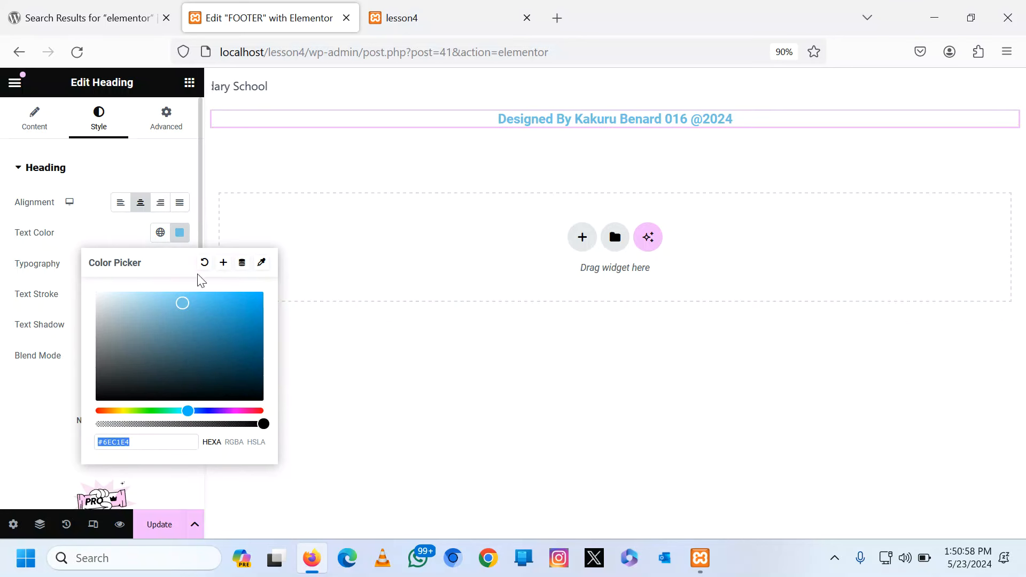
drag(188, 412, 208, 411)
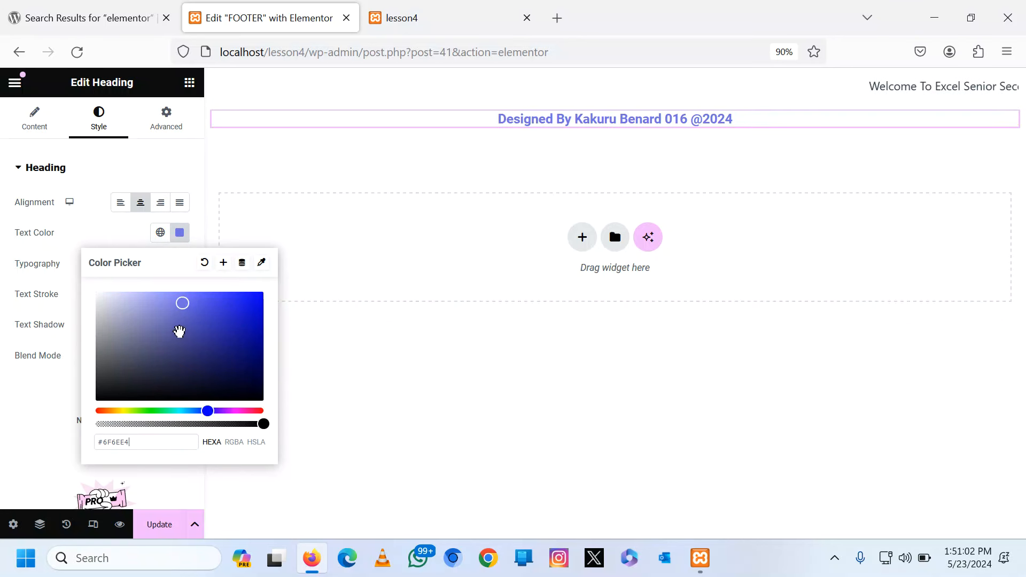
drag(183, 305, 255, 296)
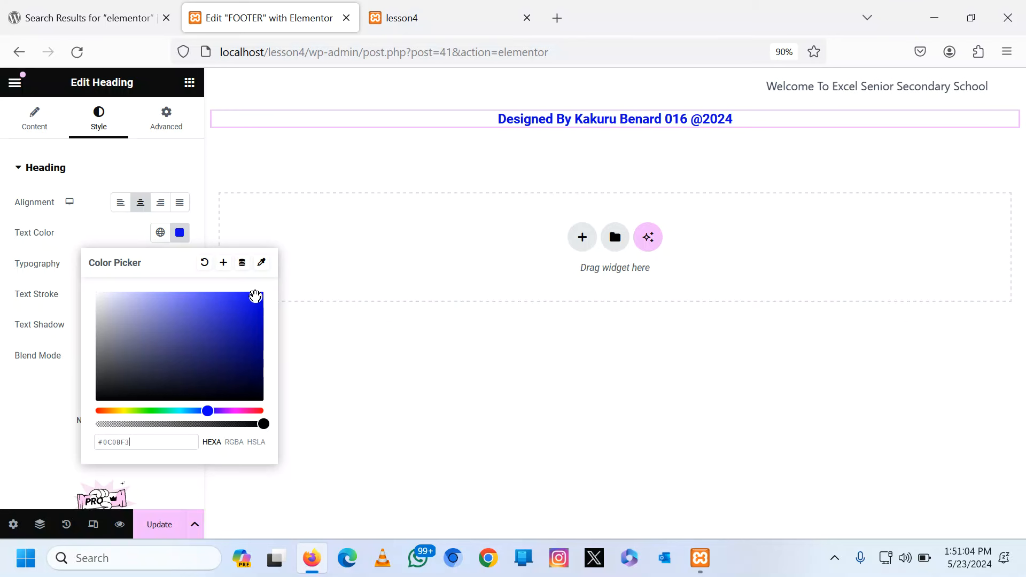
click(179, 162)
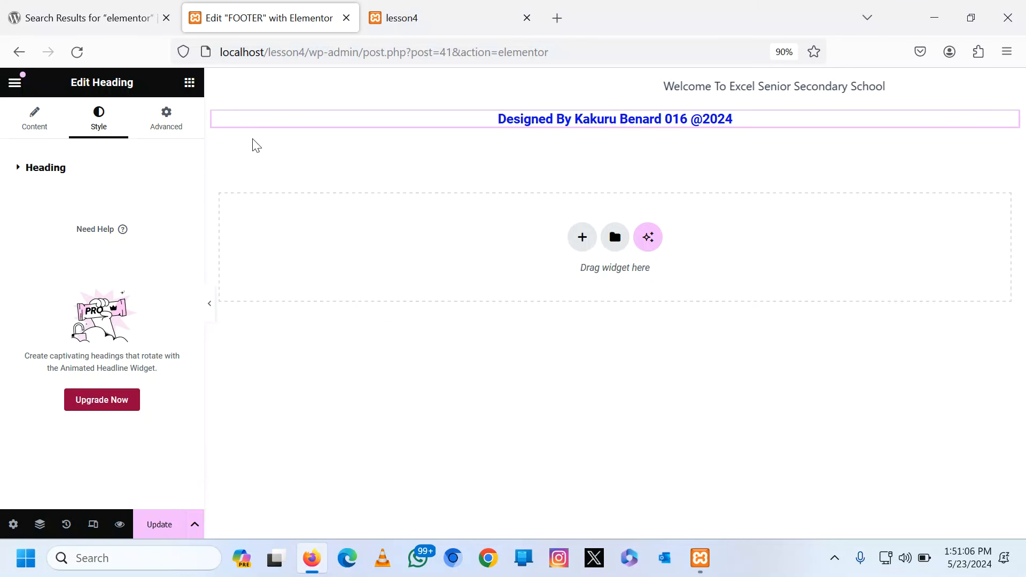
click(438, 127)
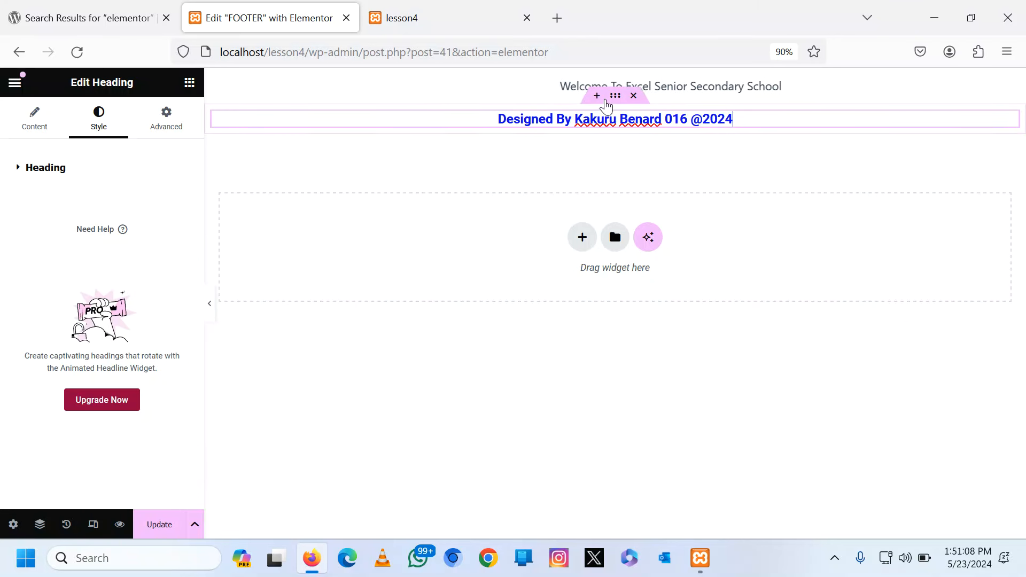
click(616, 97)
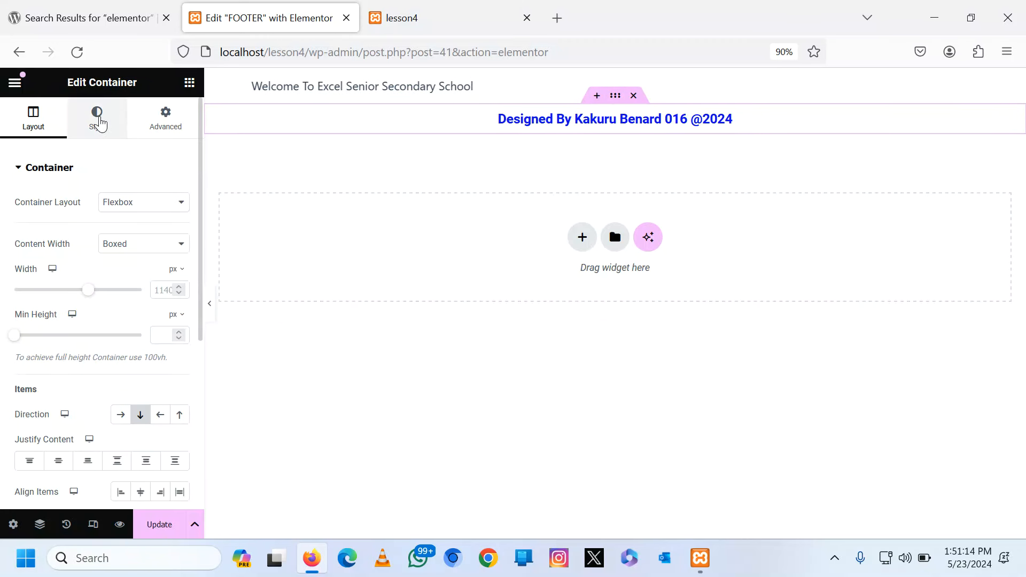
Give the footer container a solid border with widths 0/0/15/0 px.
click(99, 121)
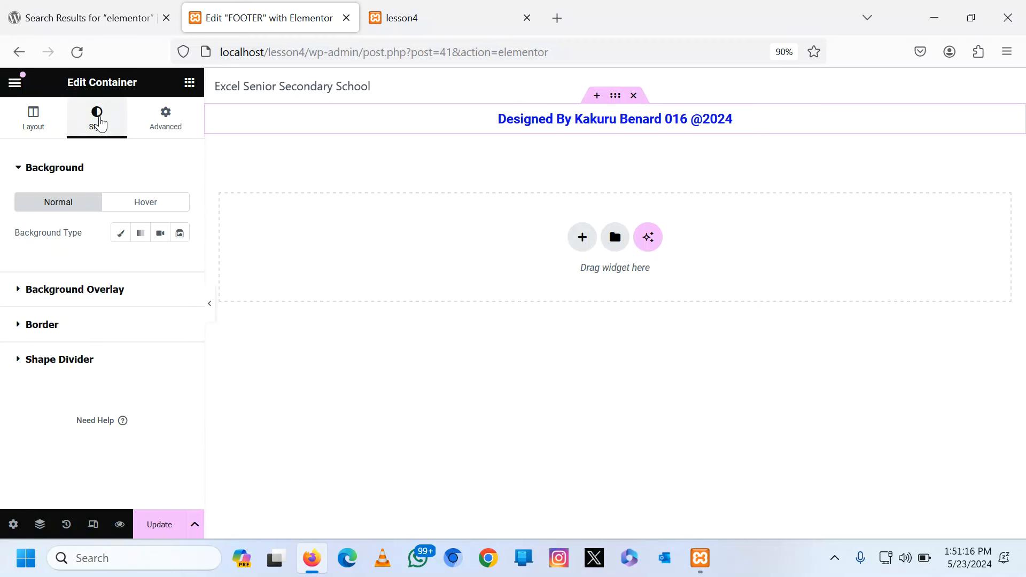
click(67, 325)
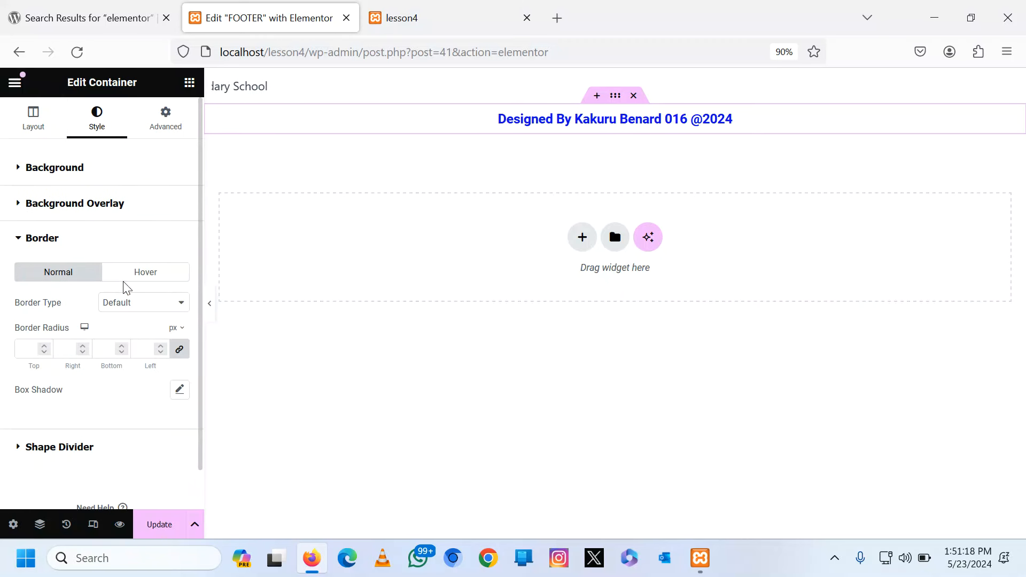
click(172, 303)
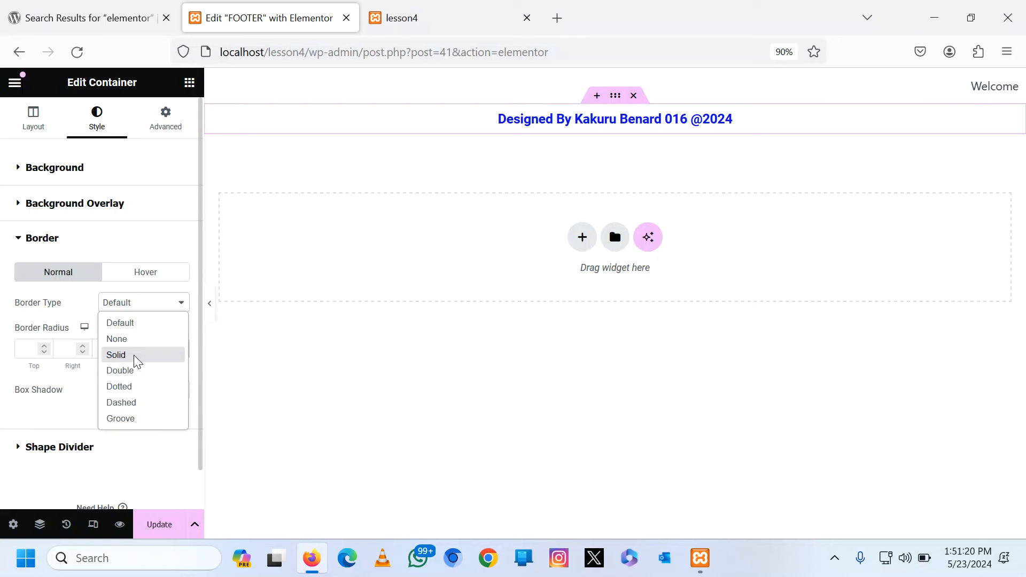
click(137, 358)
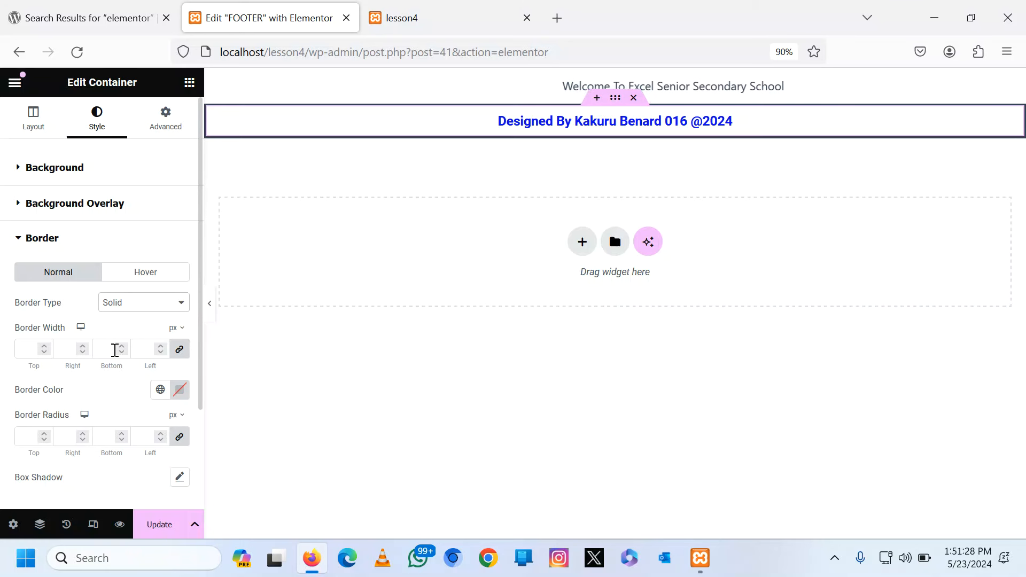
click(100, 350)
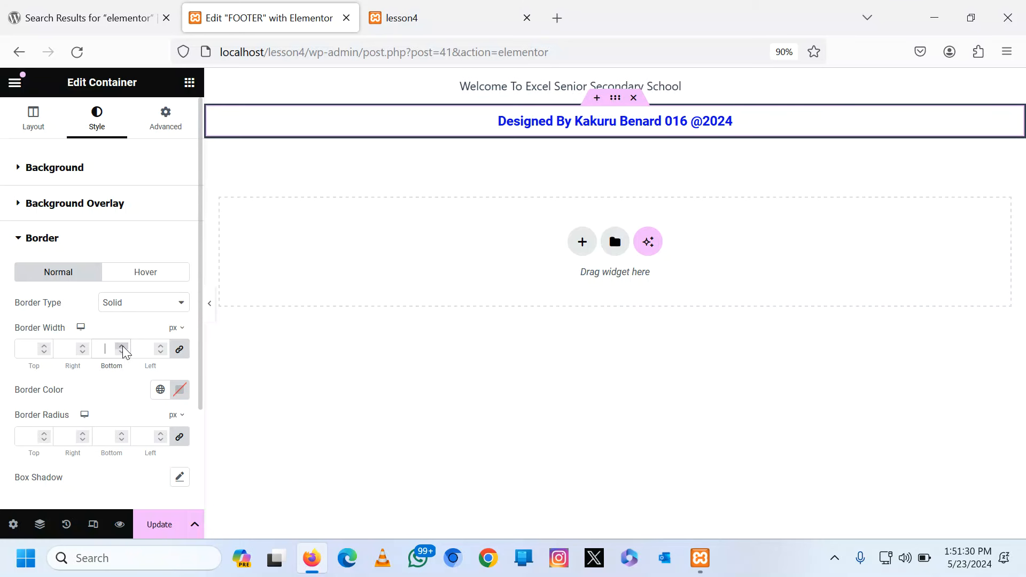
text(15)
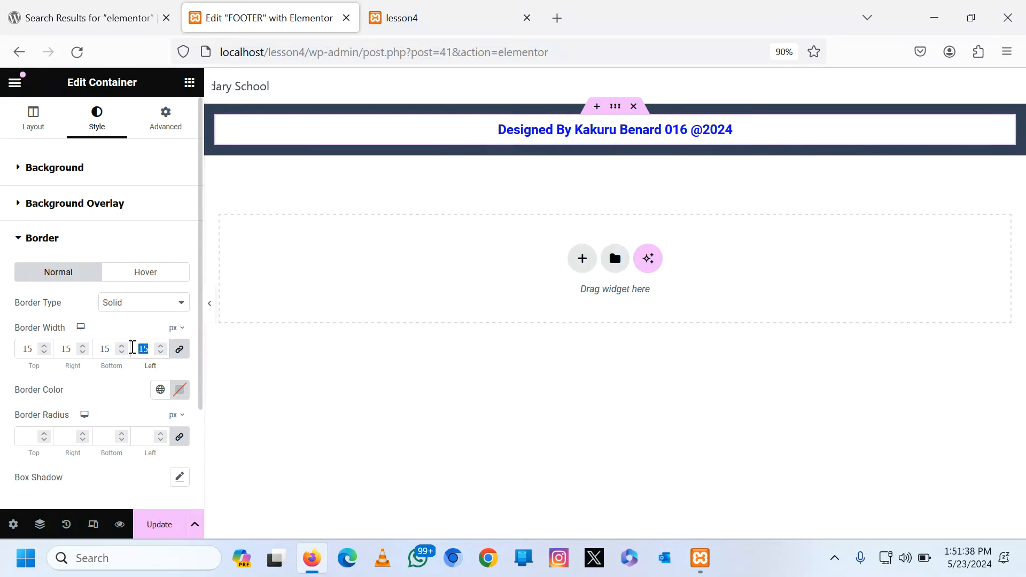
text(000)
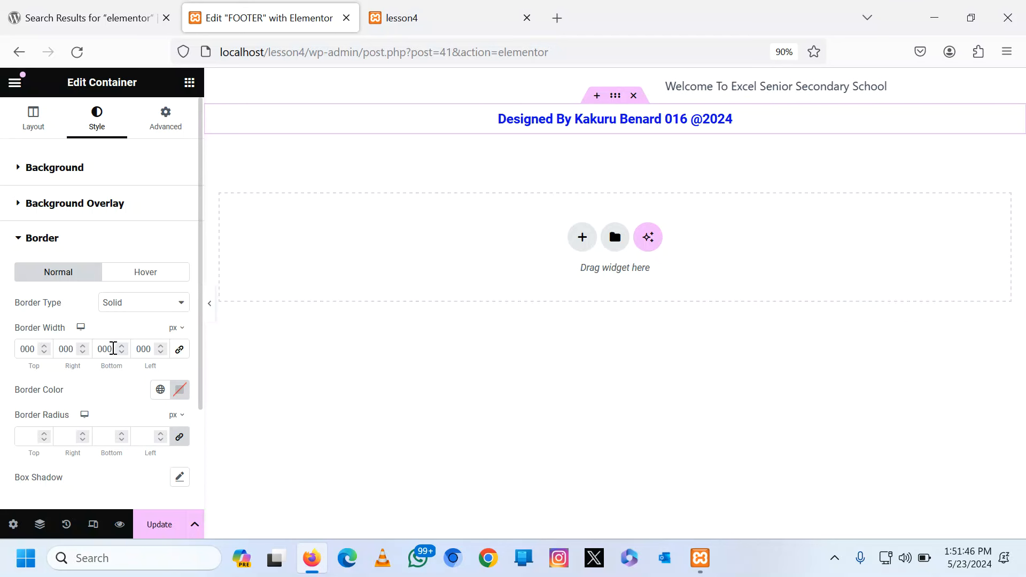
drag(113, 348, 99, 348)
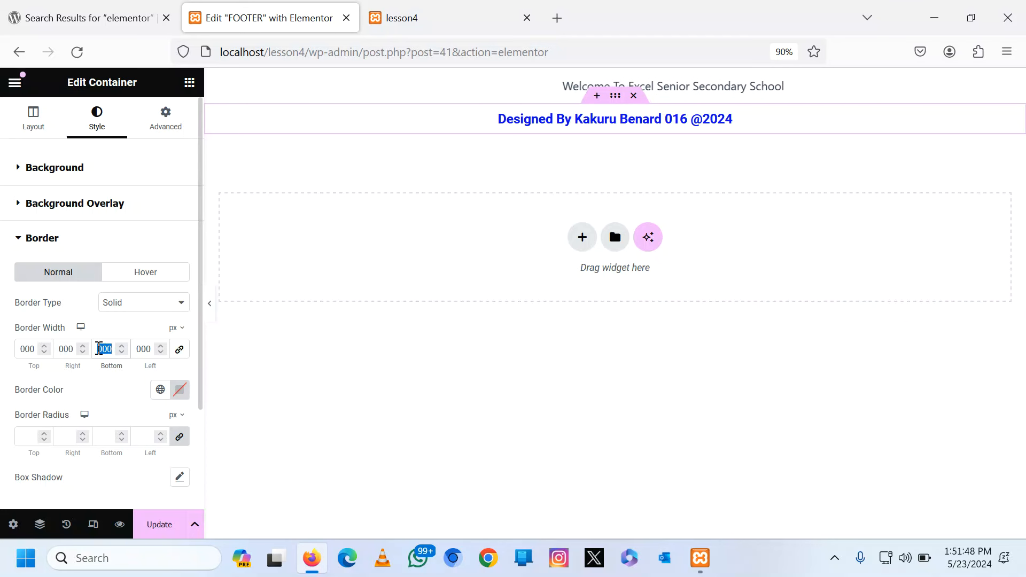
text(15)
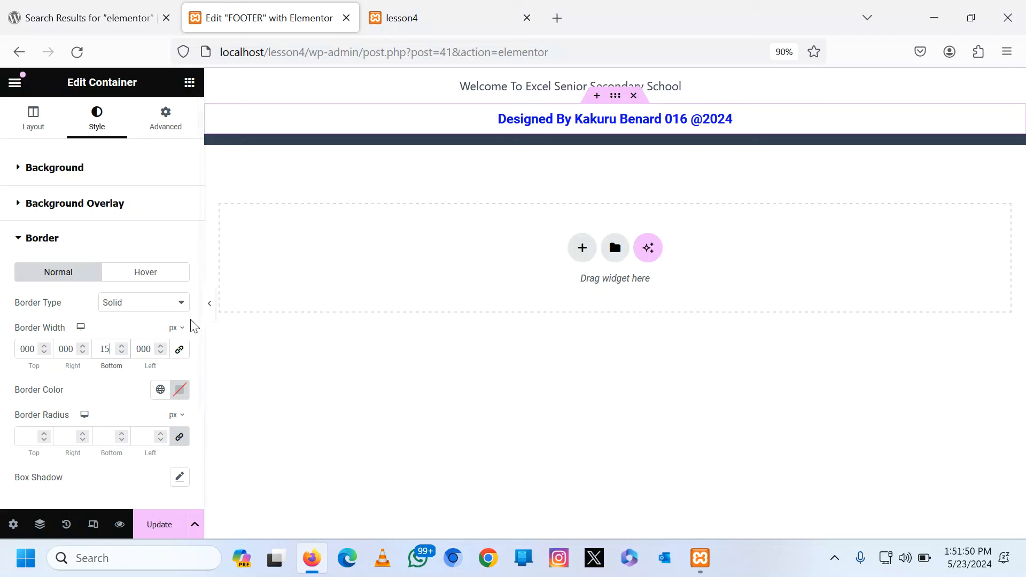
Colour the border bright red, round its corners to 37 px, and save the footer.
click(179, 390)
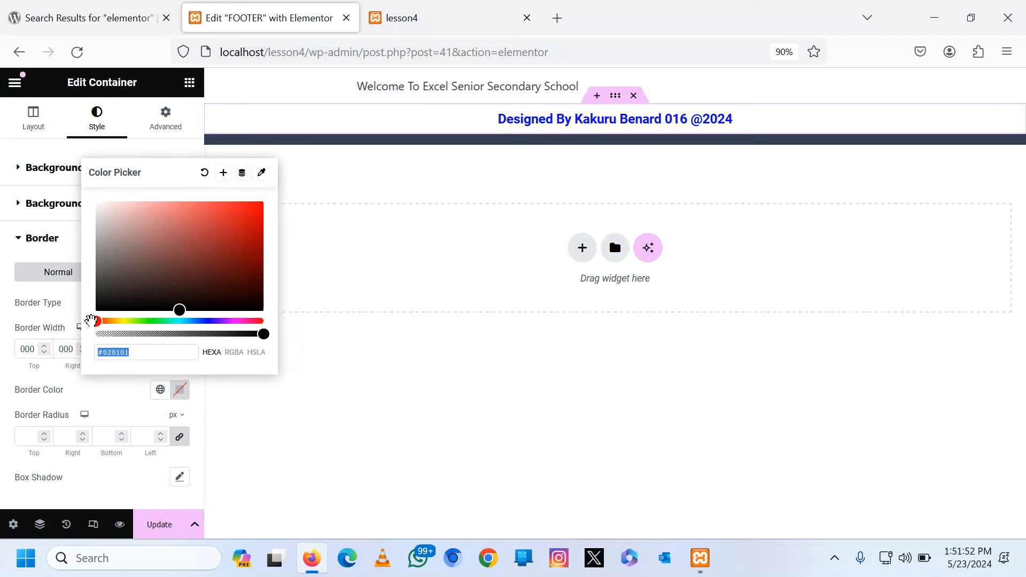
drag(92, 321, 264, 321)
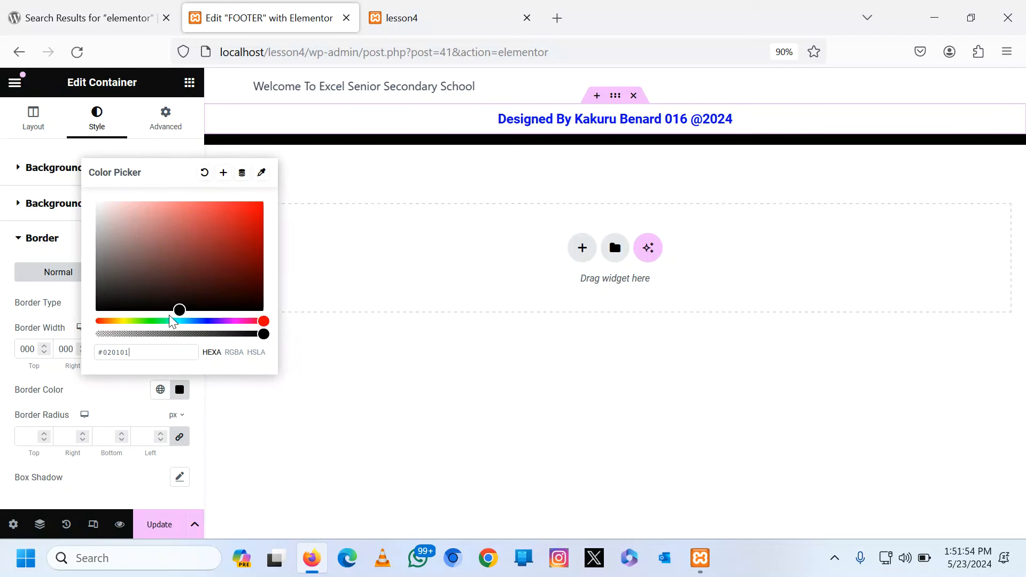
drag(179, 310, 261, 212)
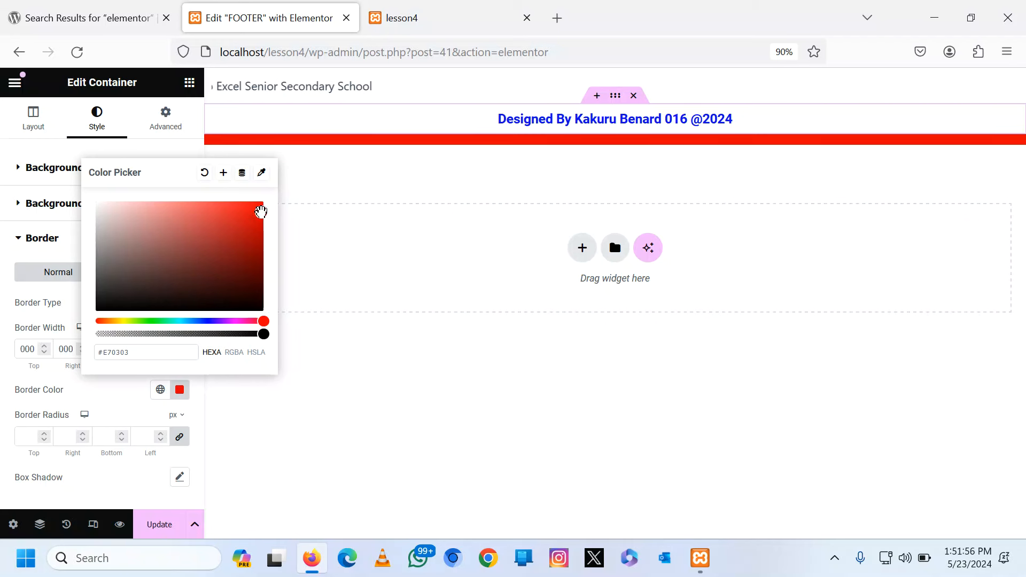
click(180, 389)
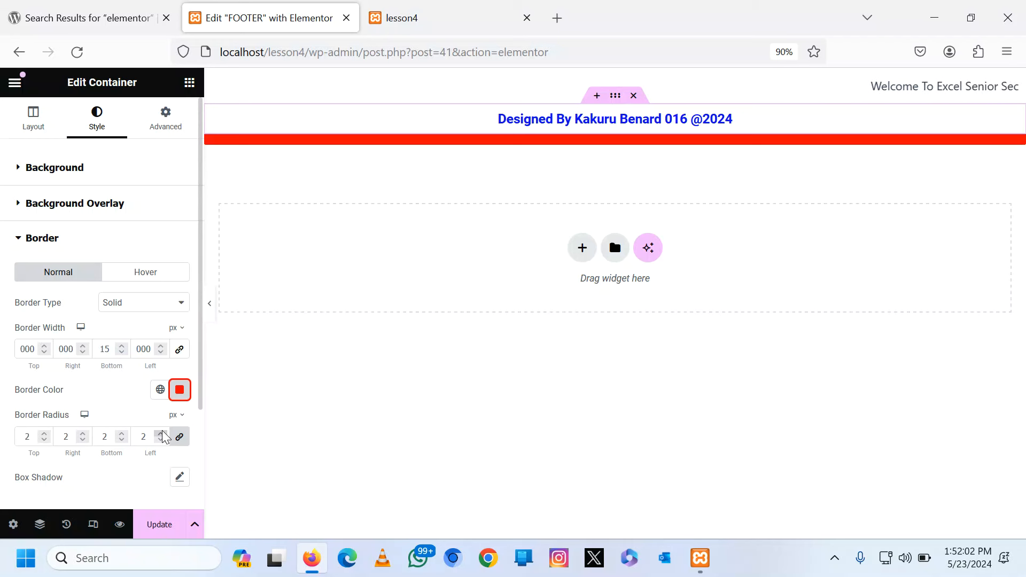
drag(161, 434, 161, 434)
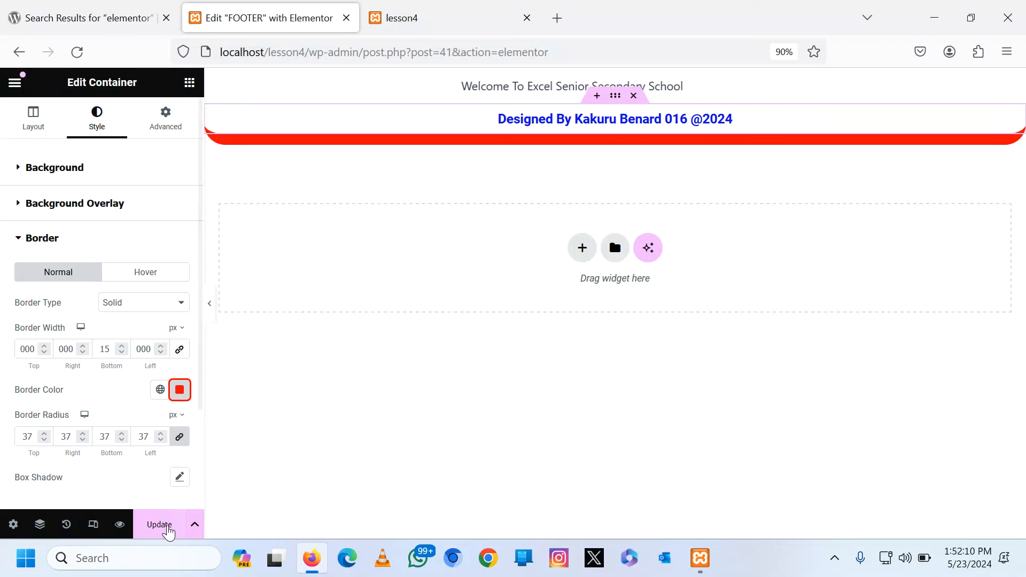
click(161, 529)
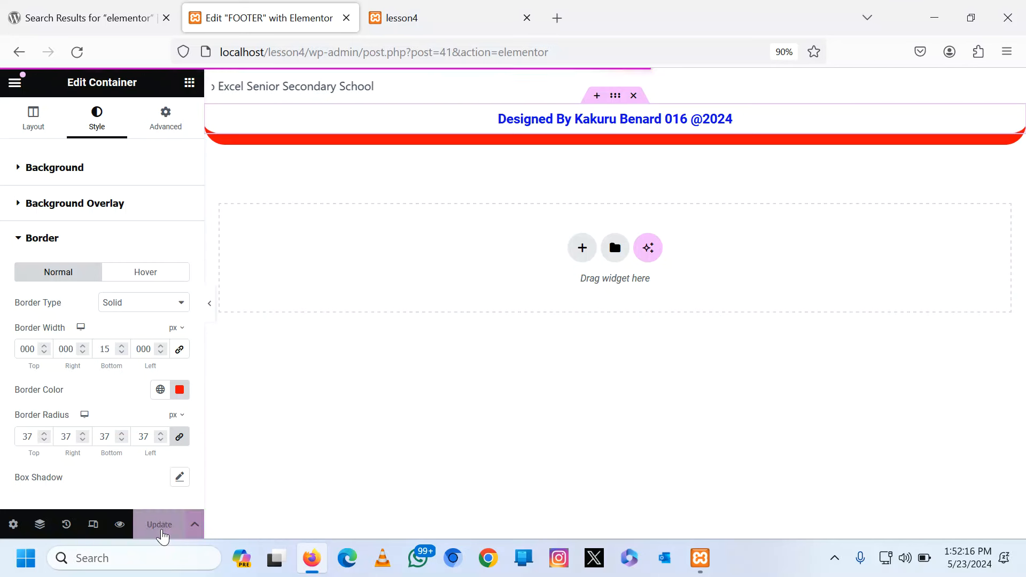
Switch to the lesson4 live-site tab and reload it to preview the footer.
click(422, 47)
click(403, 21)
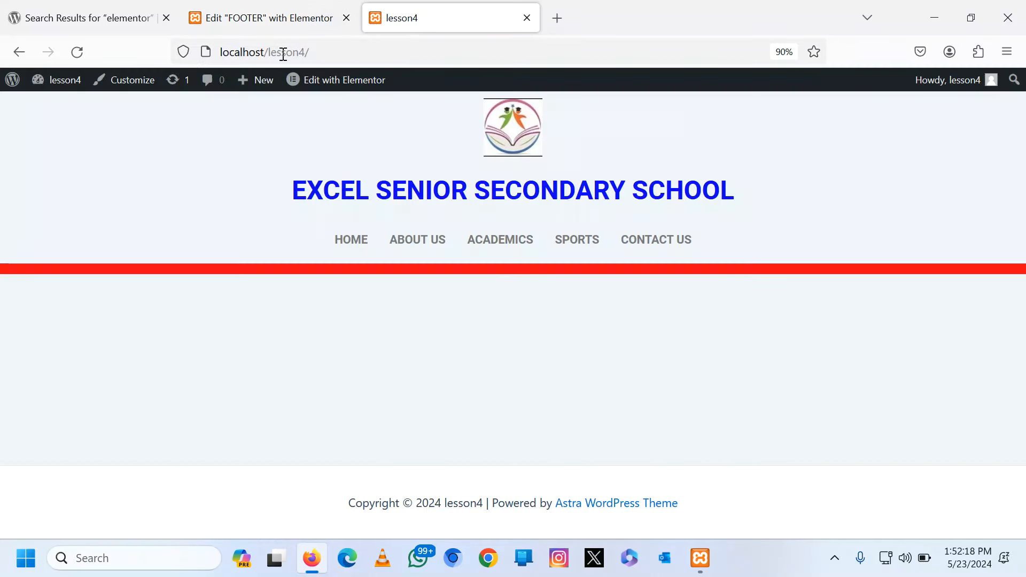
click(77, 52)
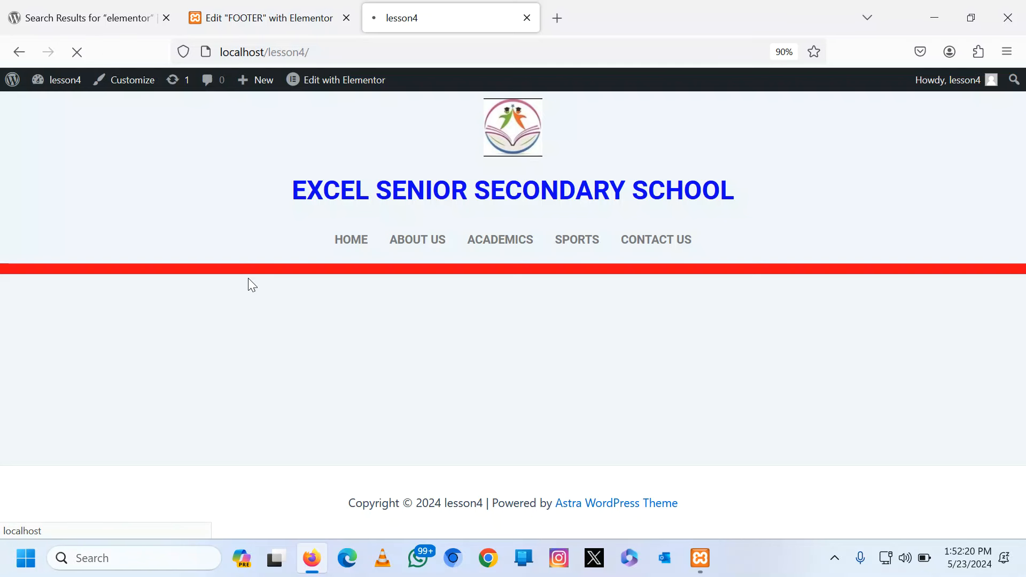
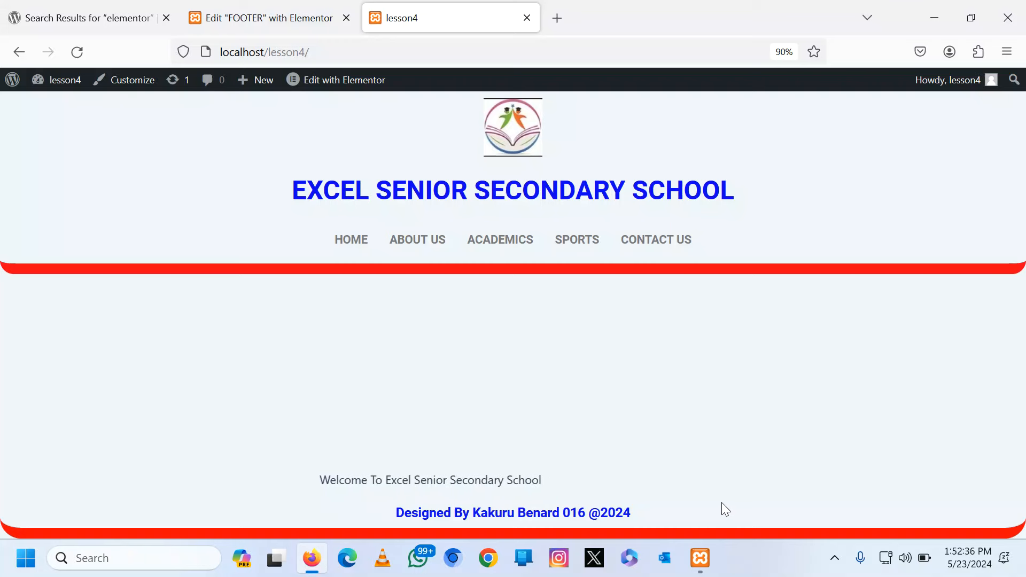
Switch back to the 'Edit FOOTER with Elementor' browser tab.
click(279, 10)
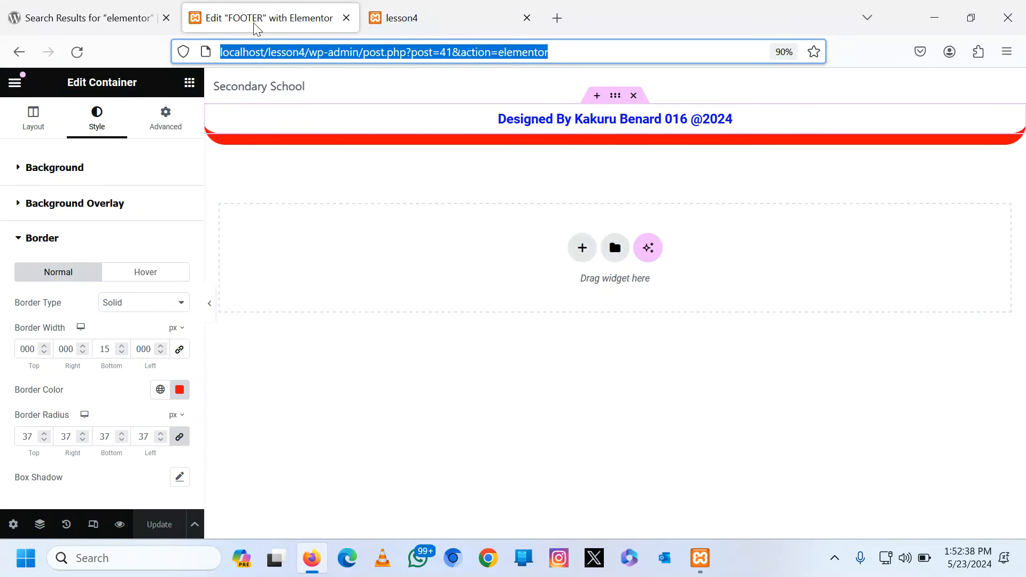
Exit the footer editor and go to Appearance > Elementor Header & Footer Builder.
click(14, 83)
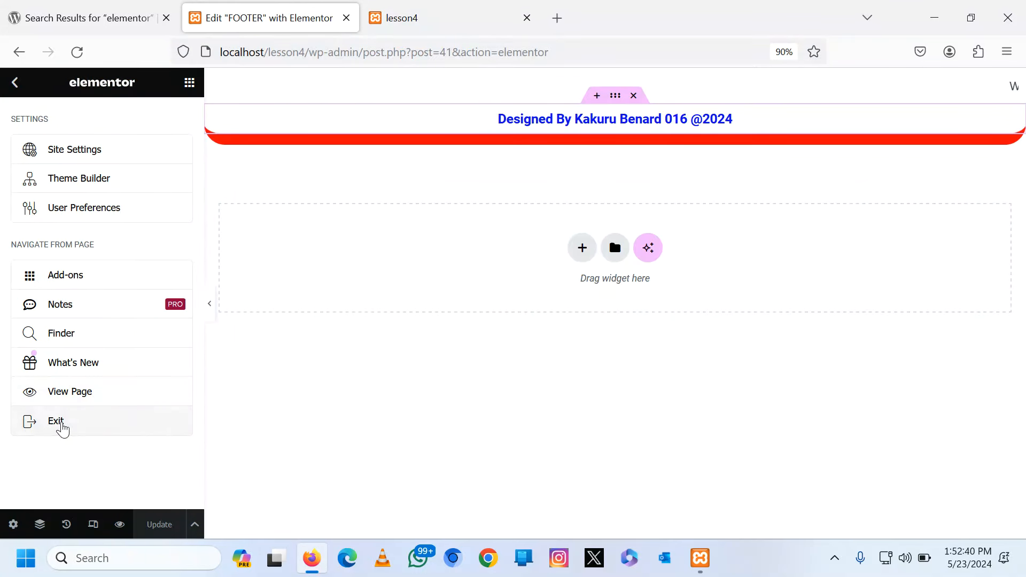
click(64, 423)
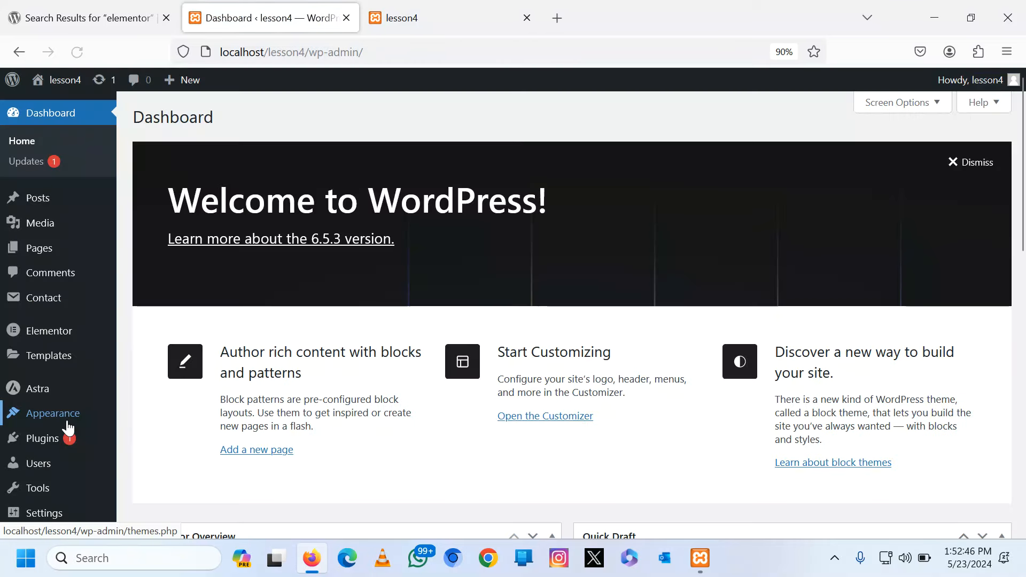
mouse_move(85, 402)
mouse_move(63, 417)
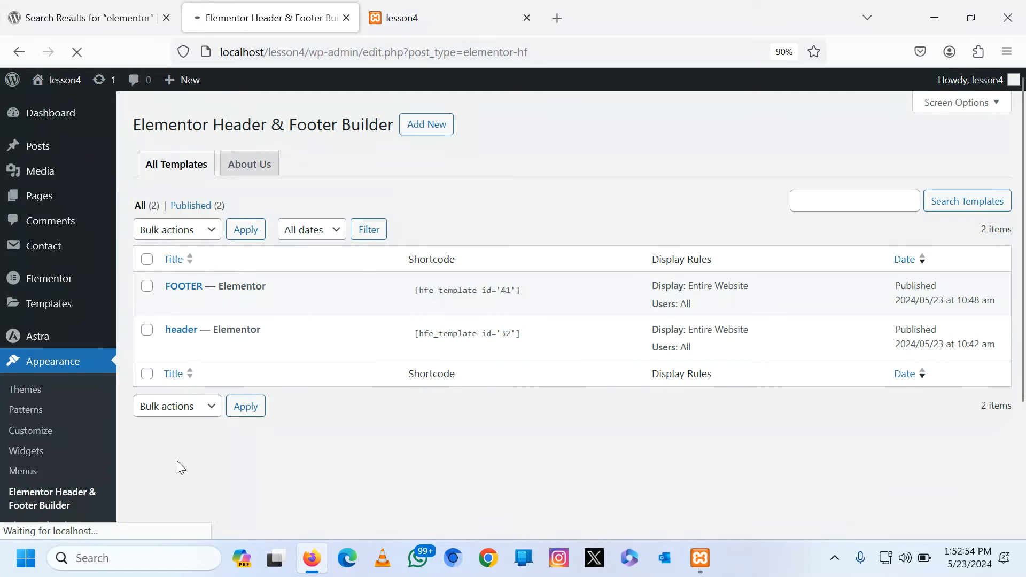
Open the header template in Elementor, glance at the live site, then select the site logo.
mouse_move(170, 353)
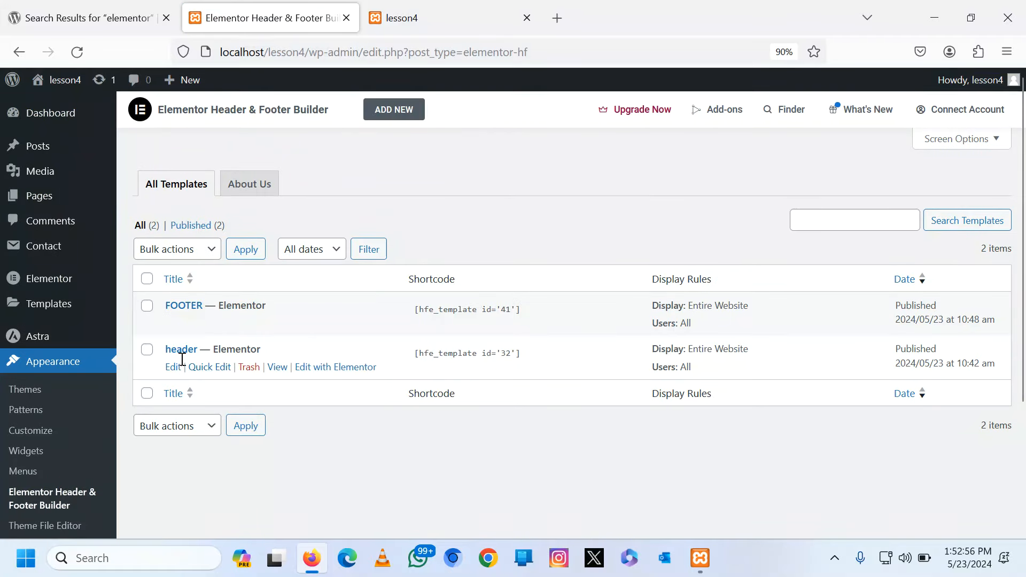
click(342, 369)
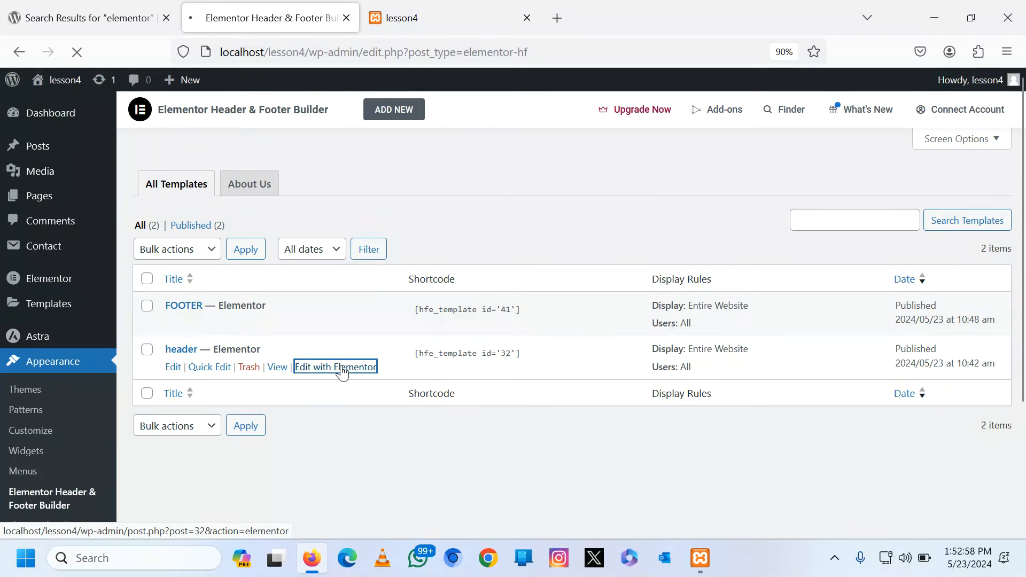
click(409, 27)
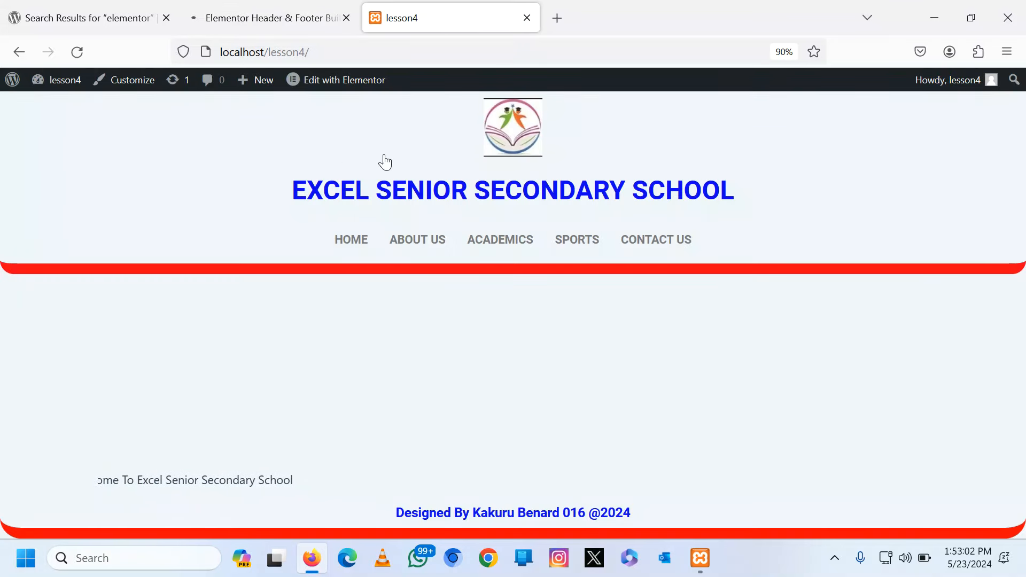
click(257, 24)
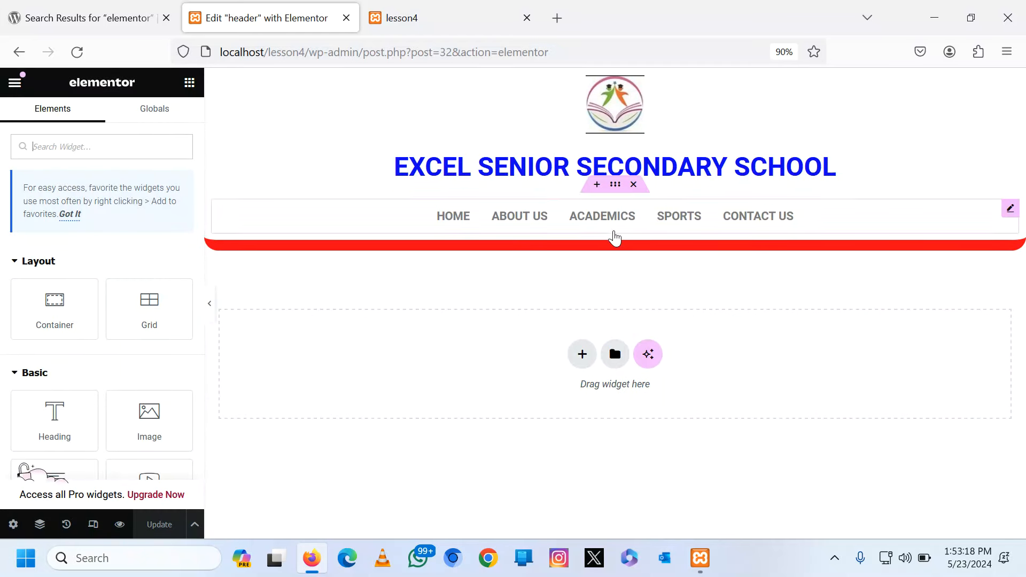
click(614, 108)
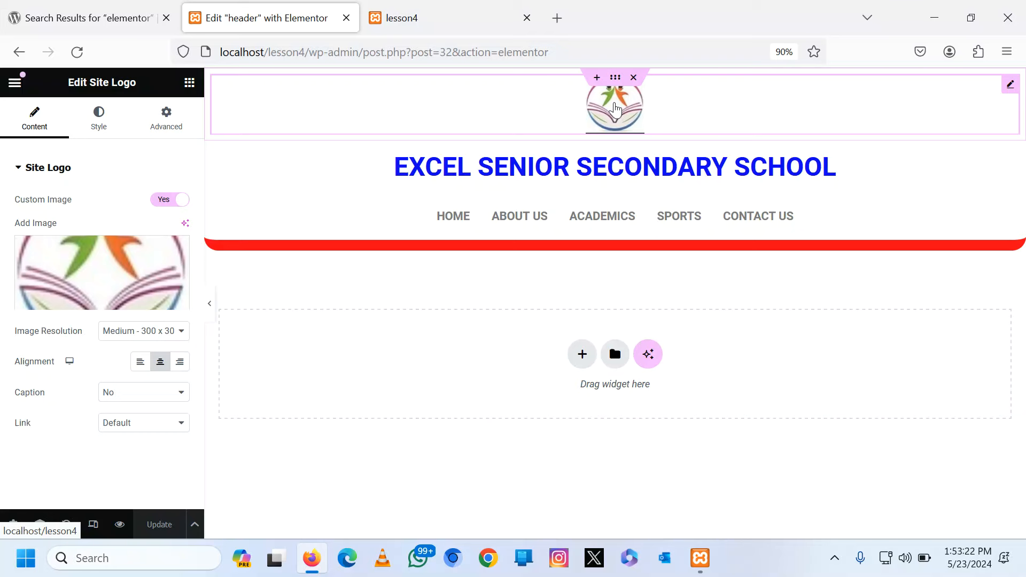
Delete the old logo, school-name heading, menu container and empty top container from the header.
key(Delete)
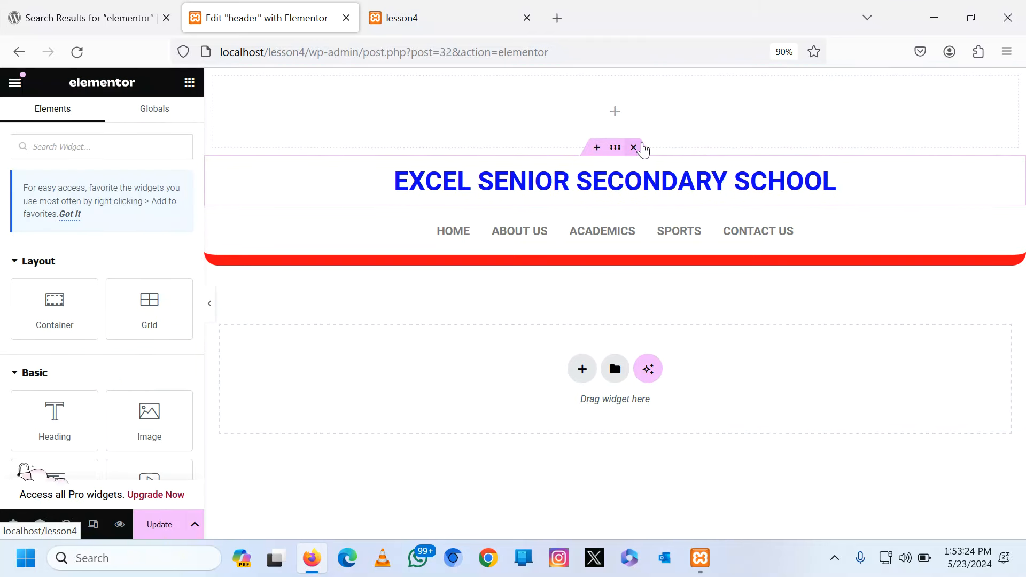
click(635, 148)
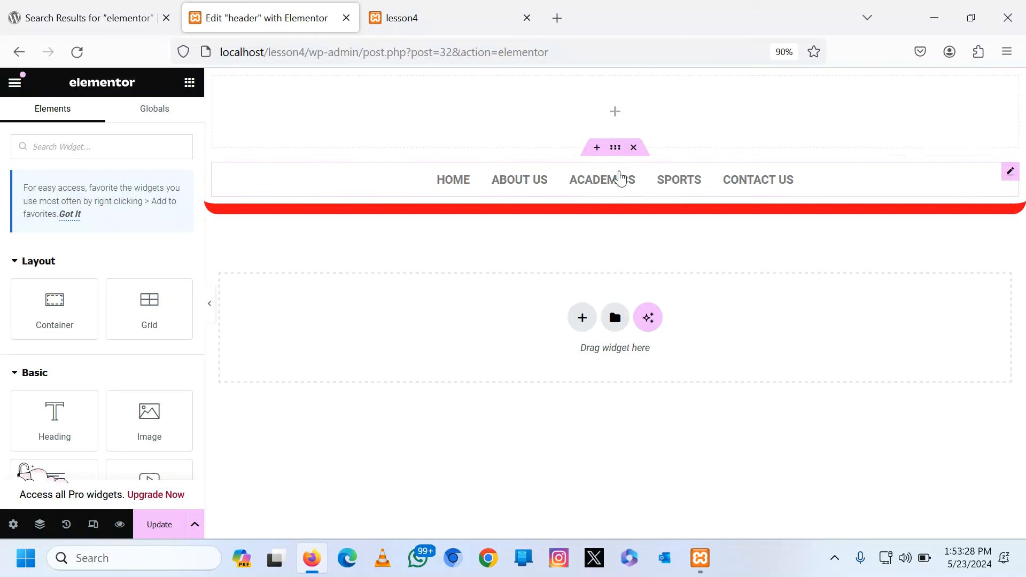
click(633, 148)
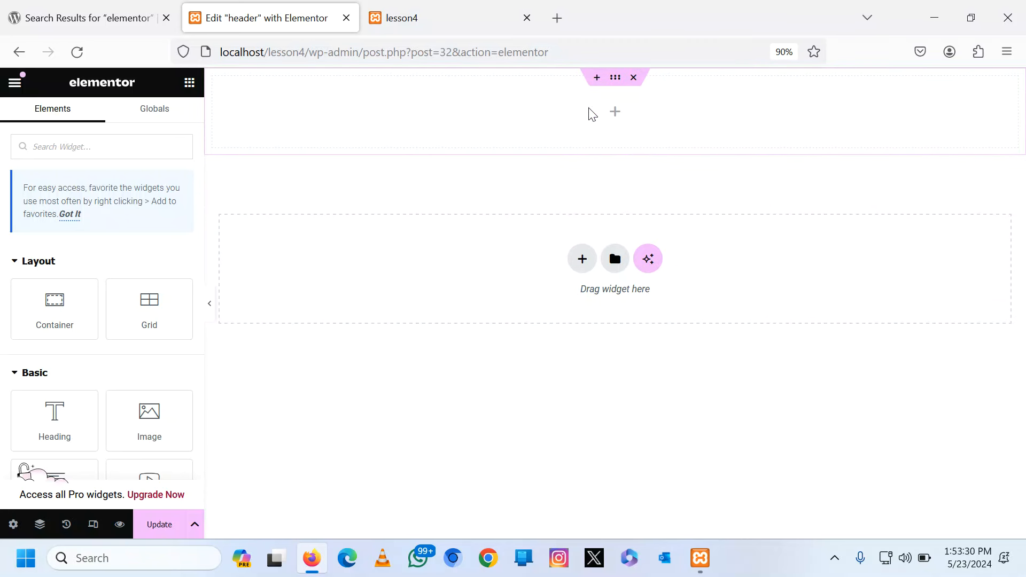
click(633, 78)
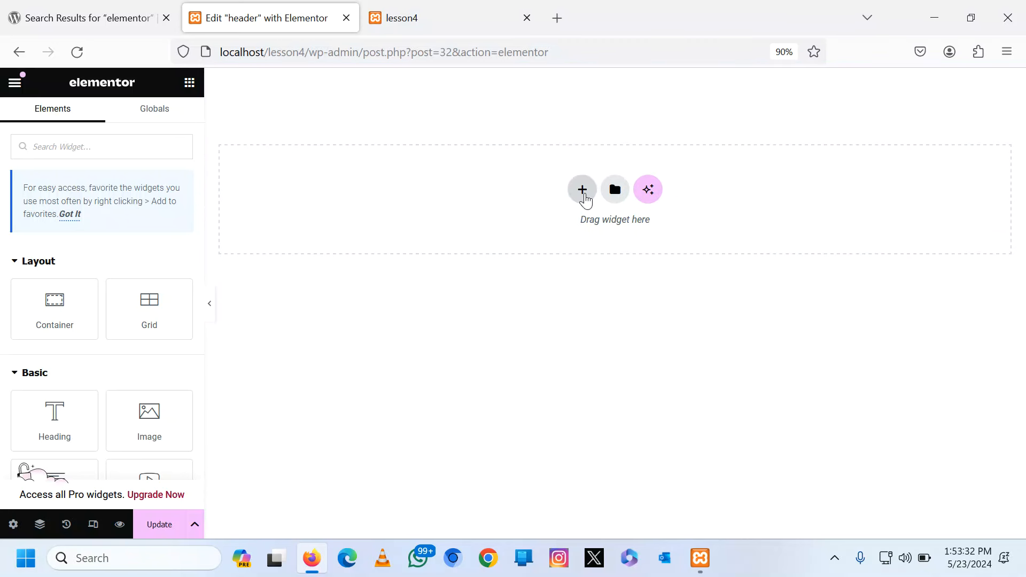
Add a Flexbox container with two columns above one full-width row.
click(584, 196)
click(562, 231)
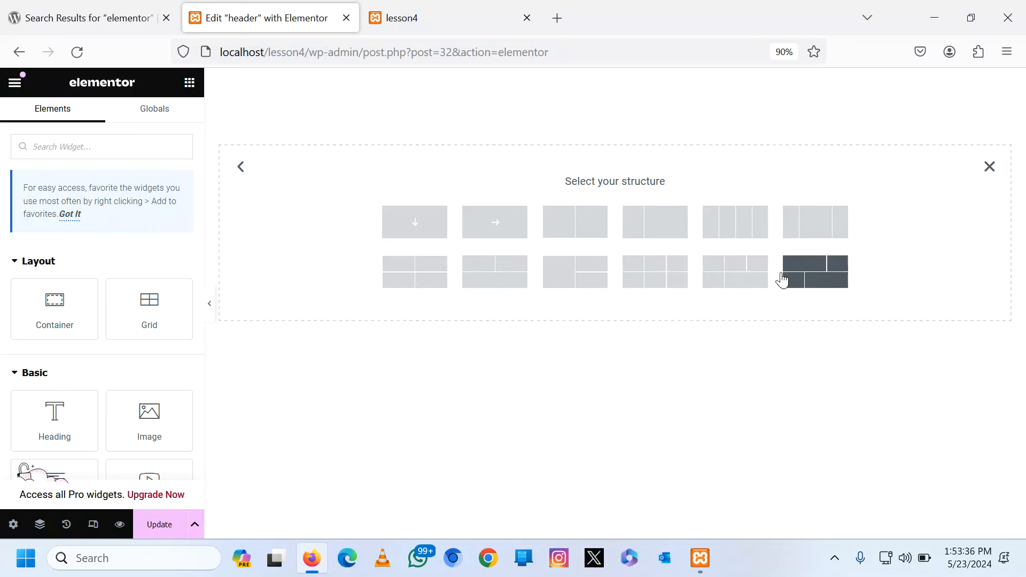
click(488, 277)
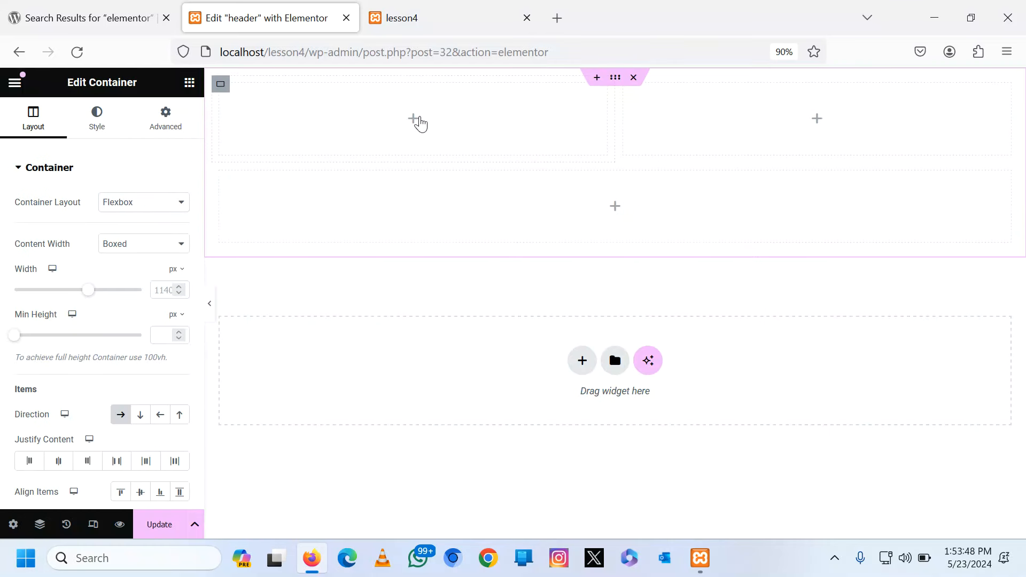
click(414, 120)
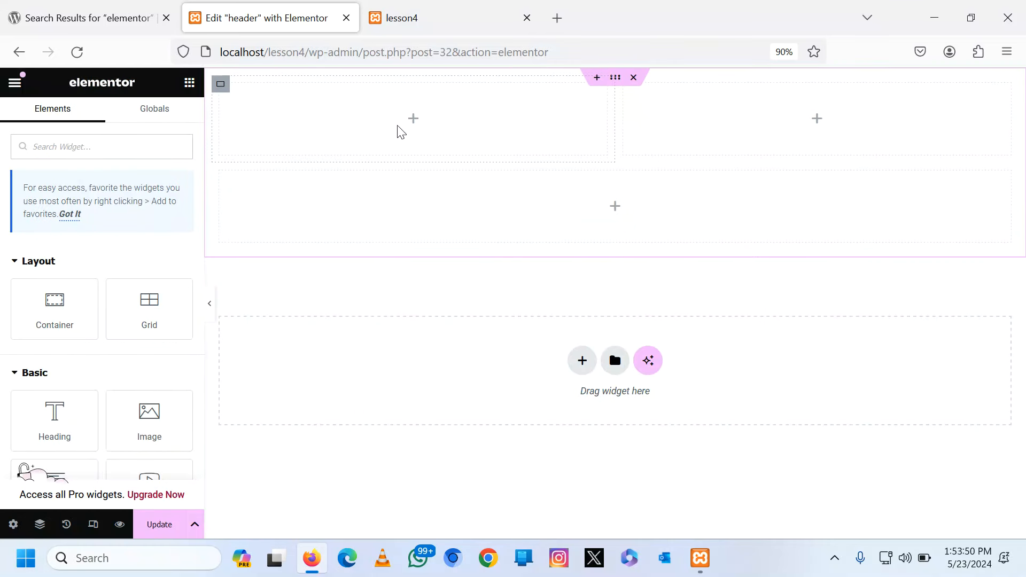
Drop a Site Logo widget into the left column and set its custom image to logo.jpg.
text(l)
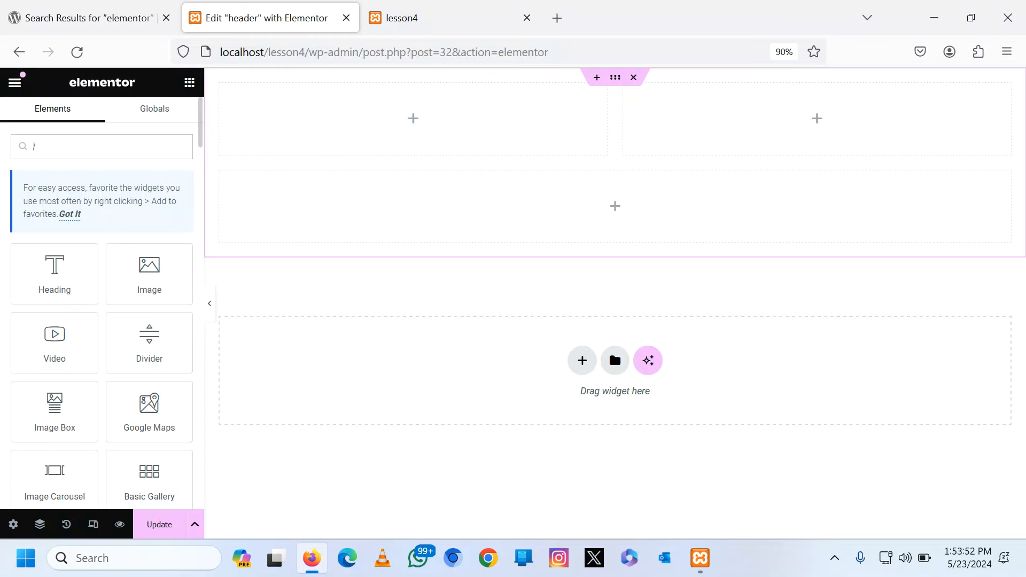
text(og)
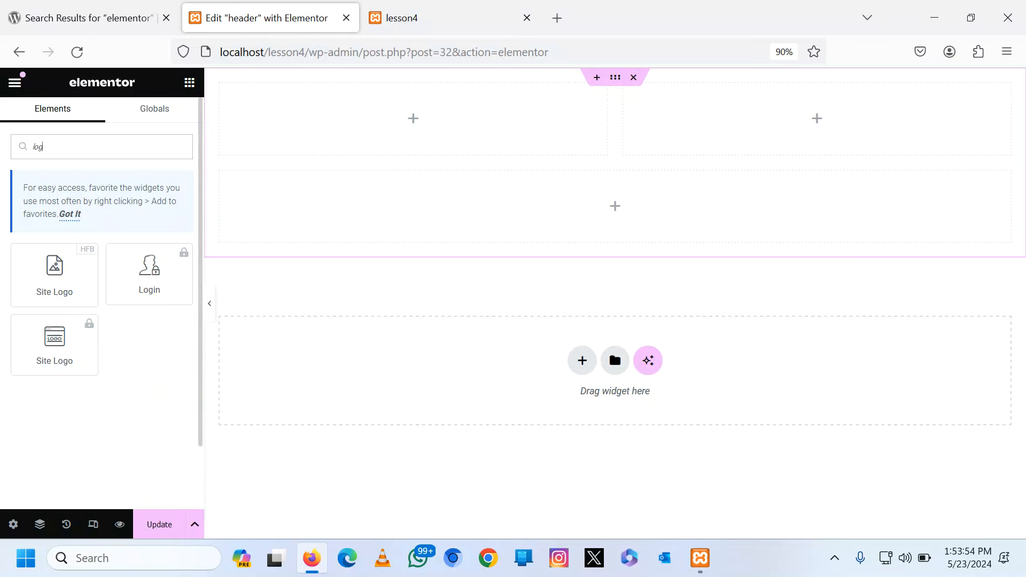
drag(52, 281, 404, 122)
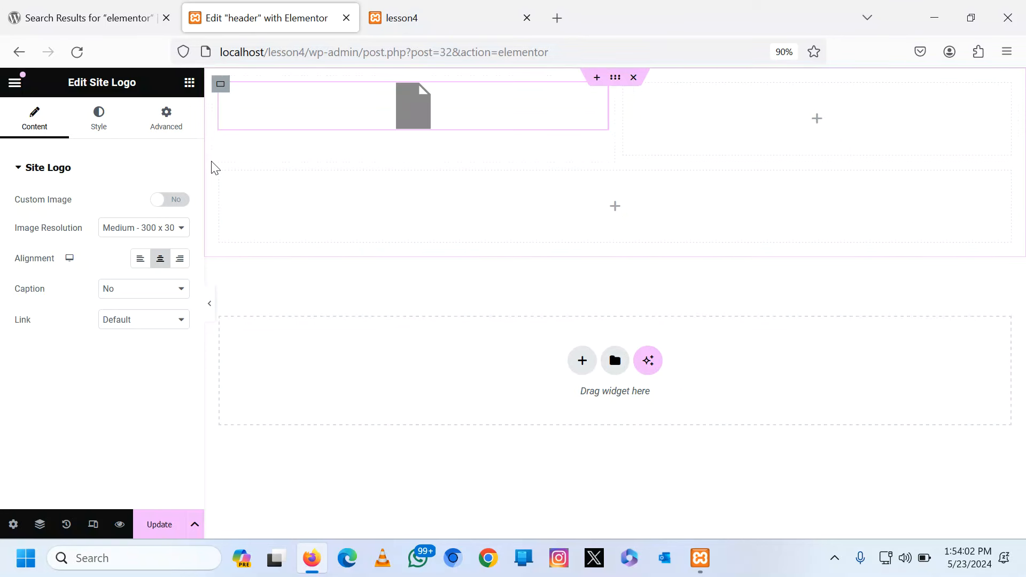
click(169, 201)
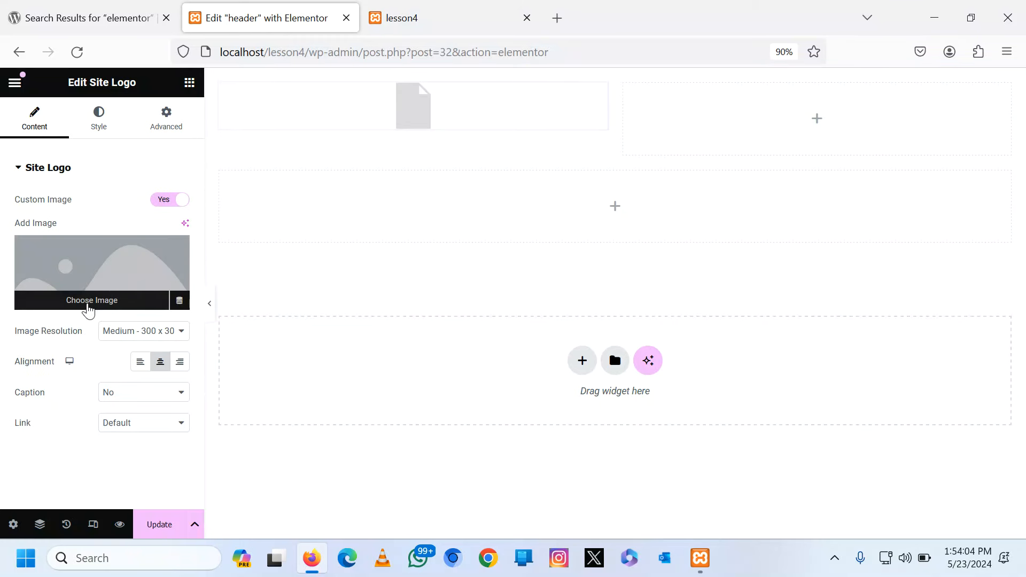
click(89, 304)
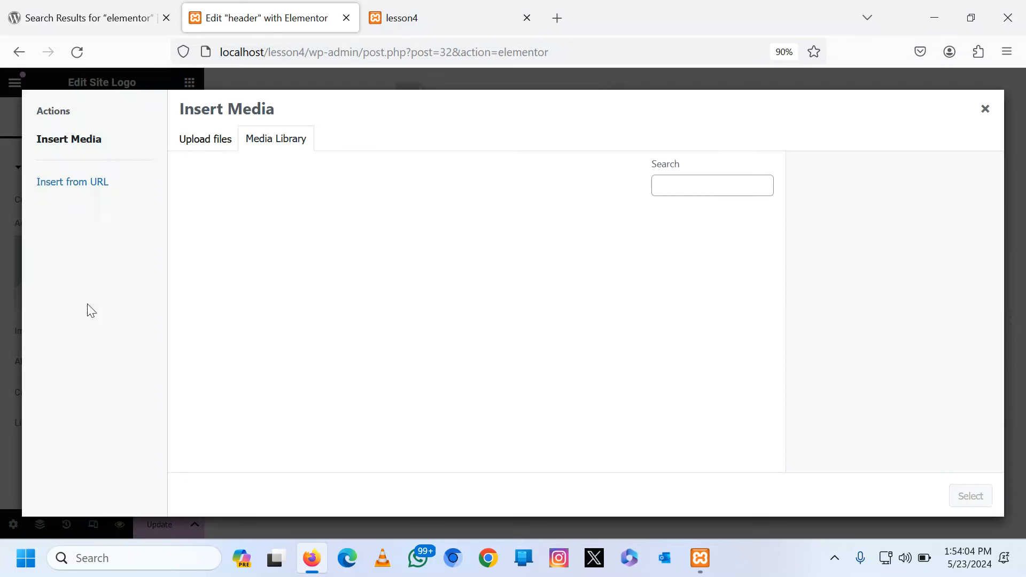
click(206, 141)
click(276, 140)
click(236, 271)
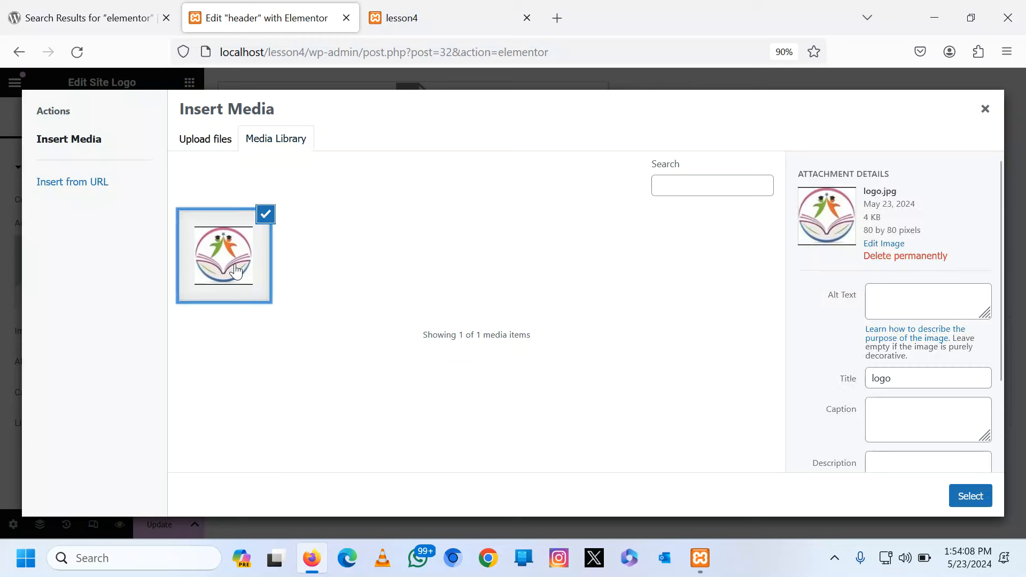
click(962, 497)
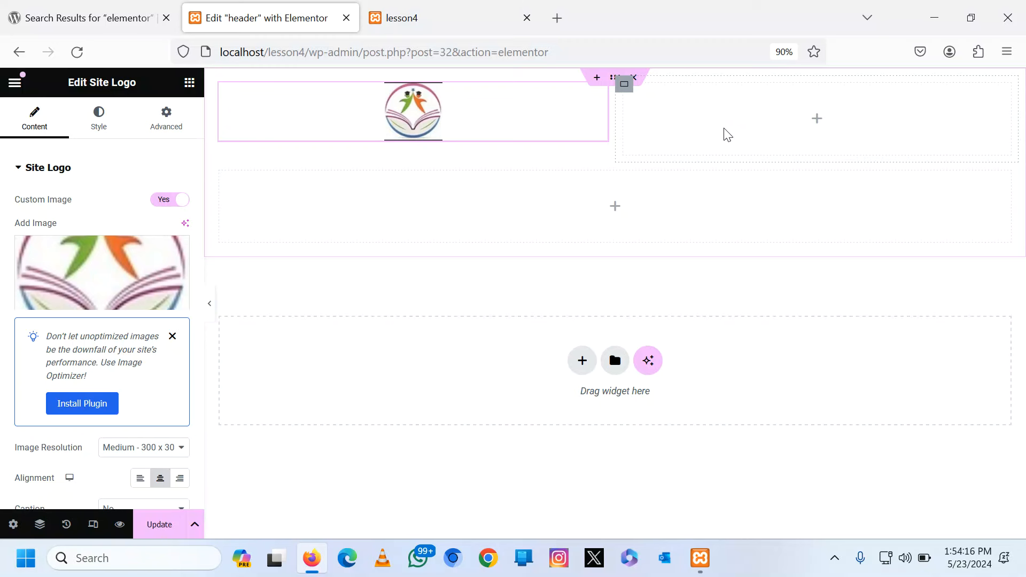
click(190, 83)
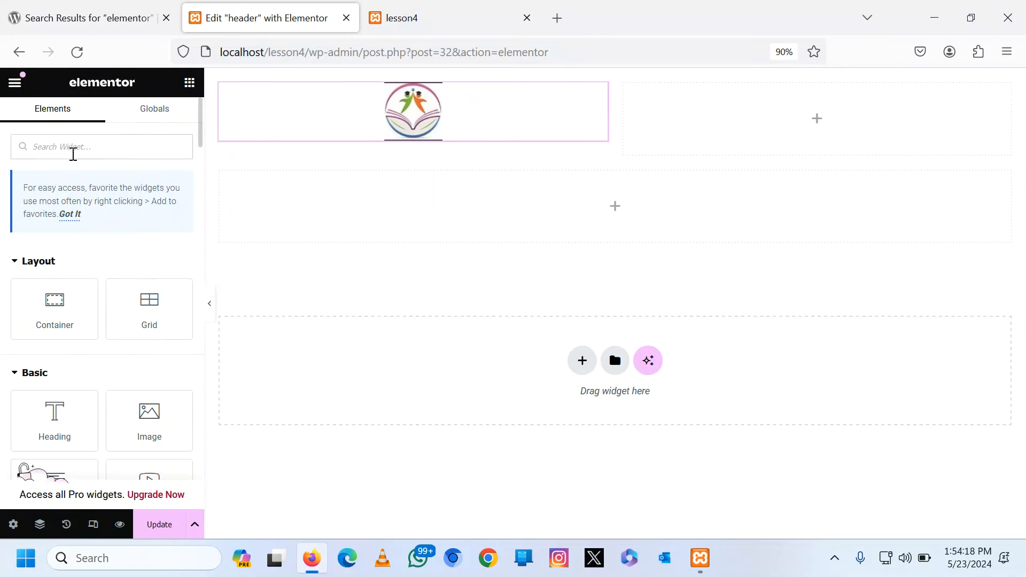
Add a Heading in the right column reading 'Excel Senior Secondary School' with HTML tag H1.
text(hea)
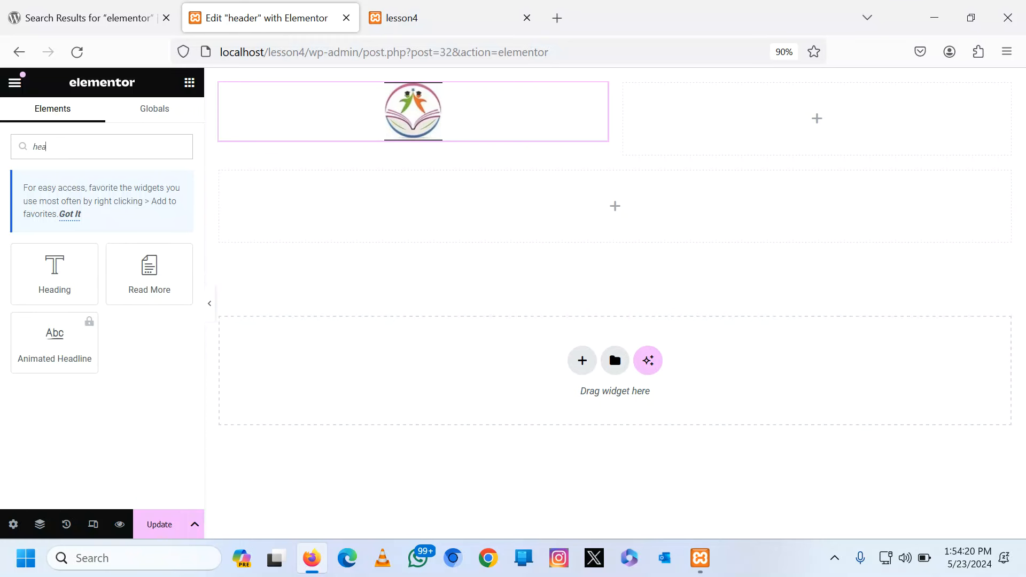
drag(37, 270, 826, 126)
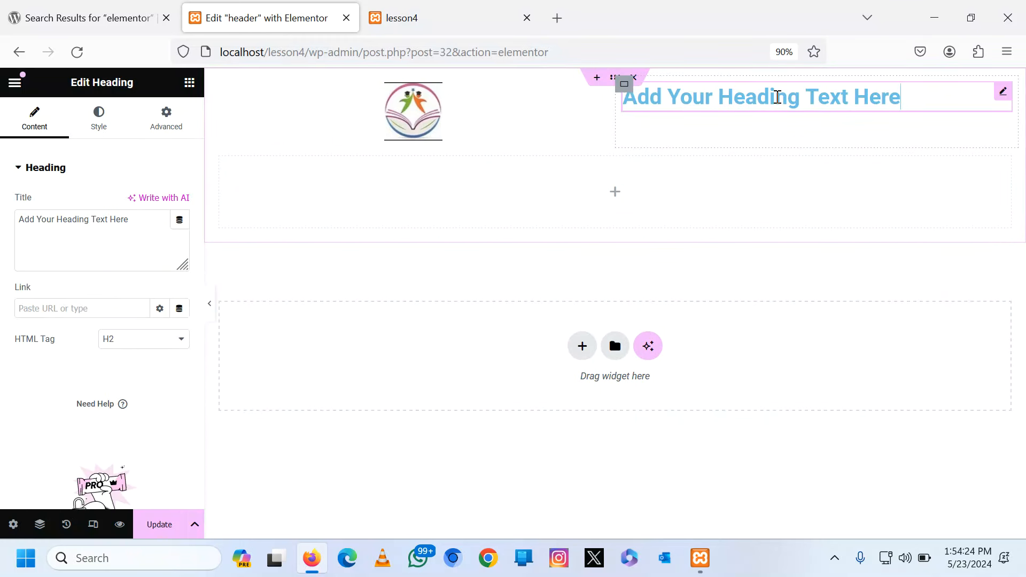
triple_click(129, 220)
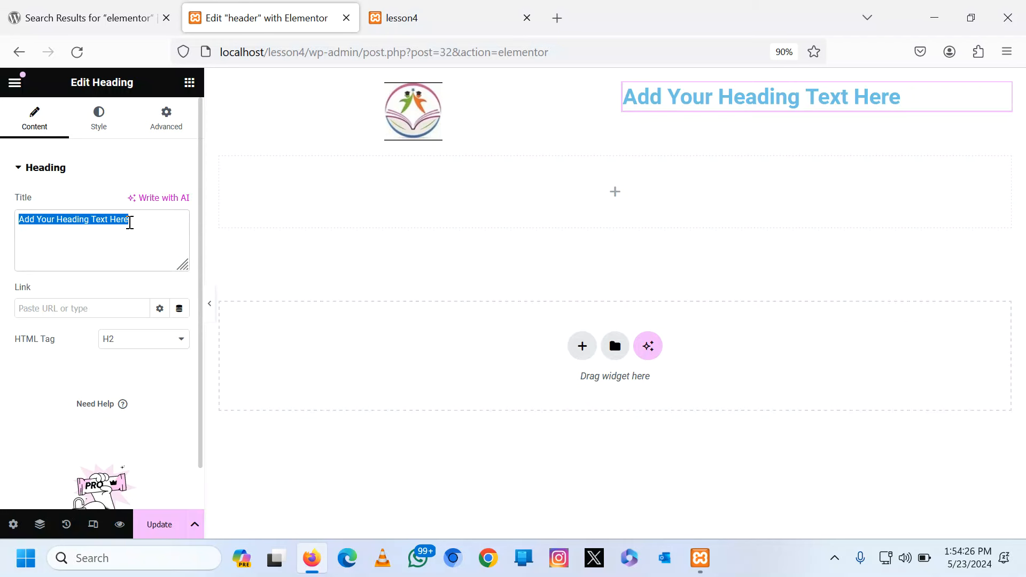
text(E)
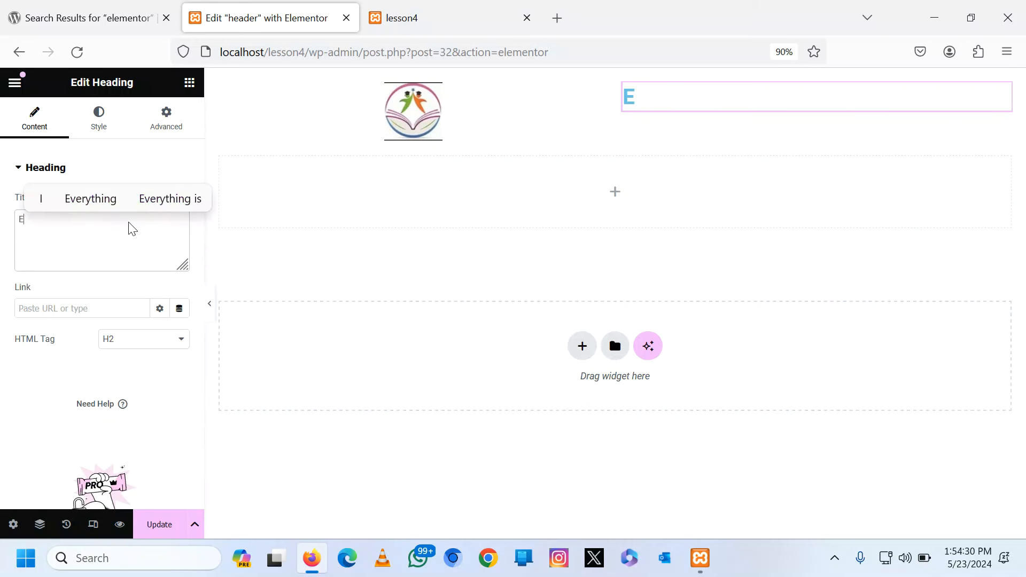
text(xcel)
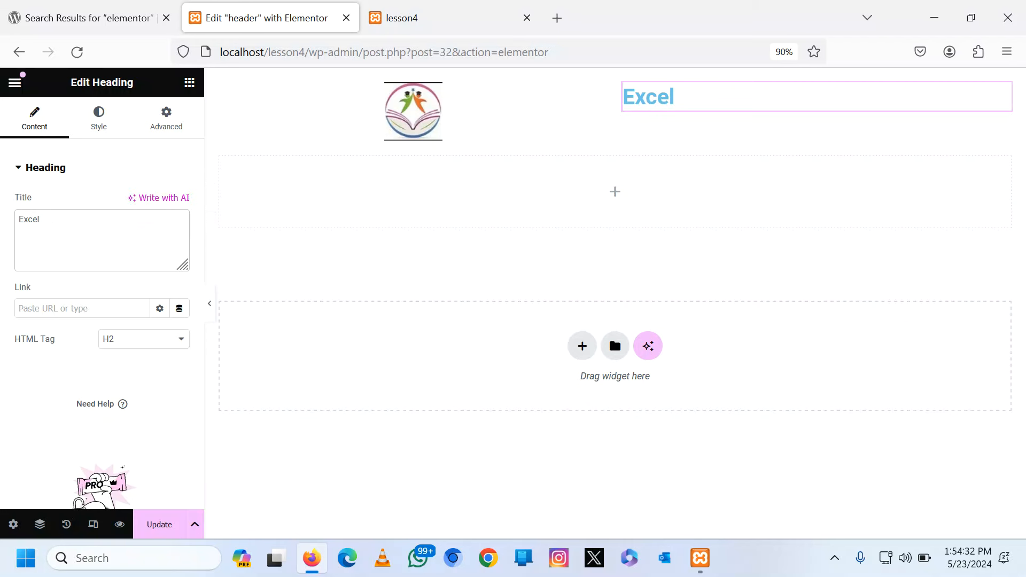
text( Senior S)
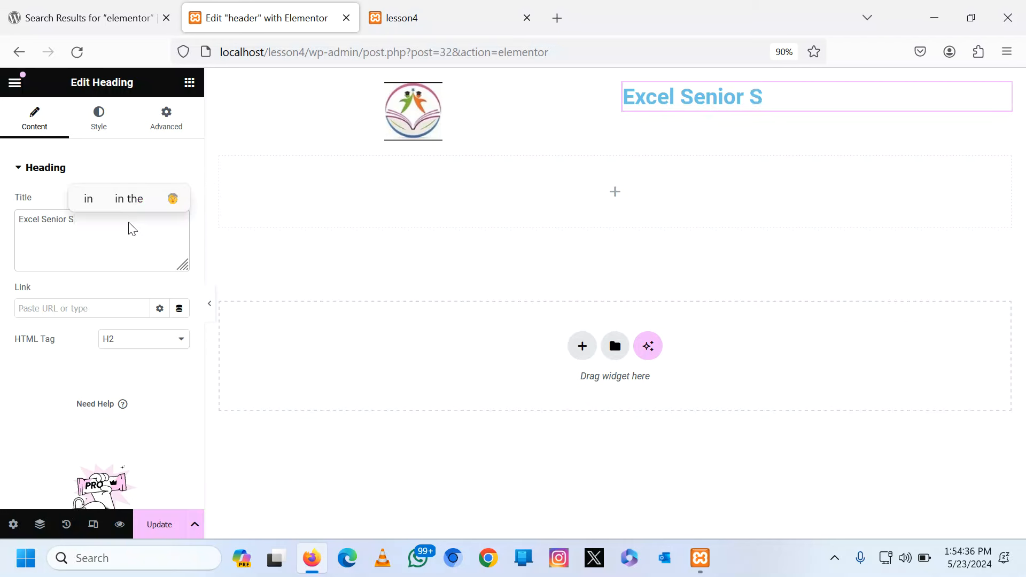
text(econda)
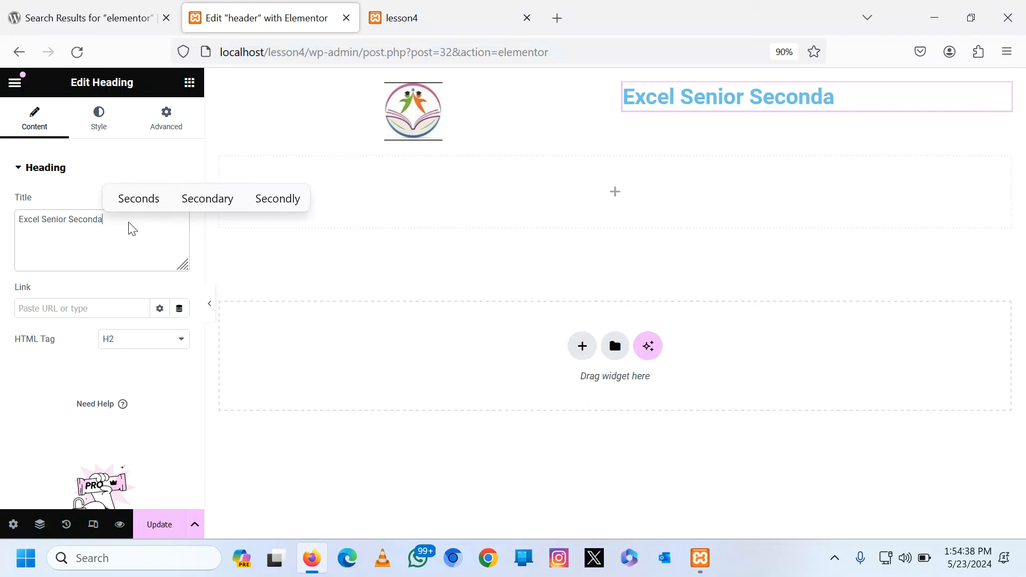
text(ry Scho)
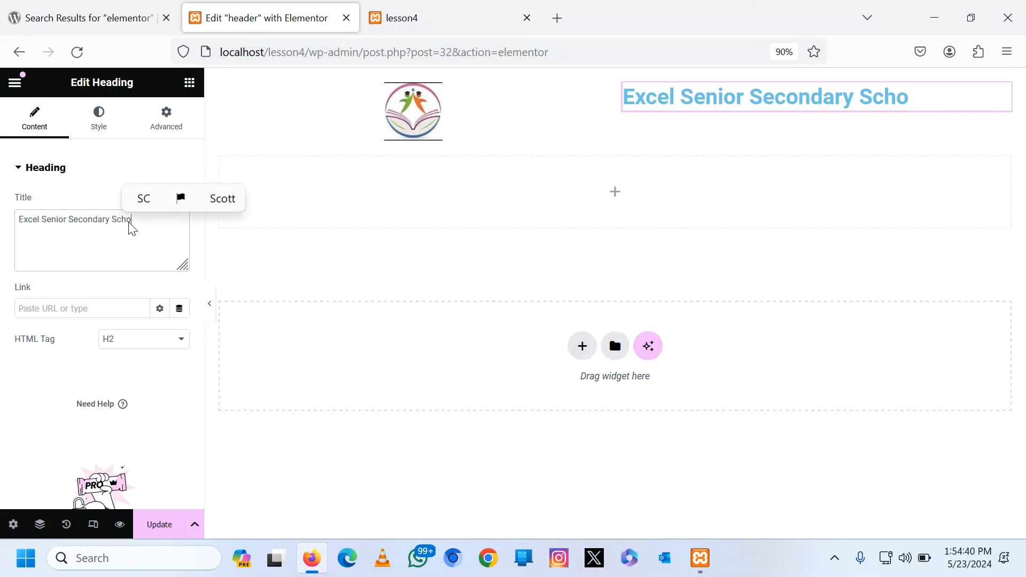
text(ol)
click(163, 341)
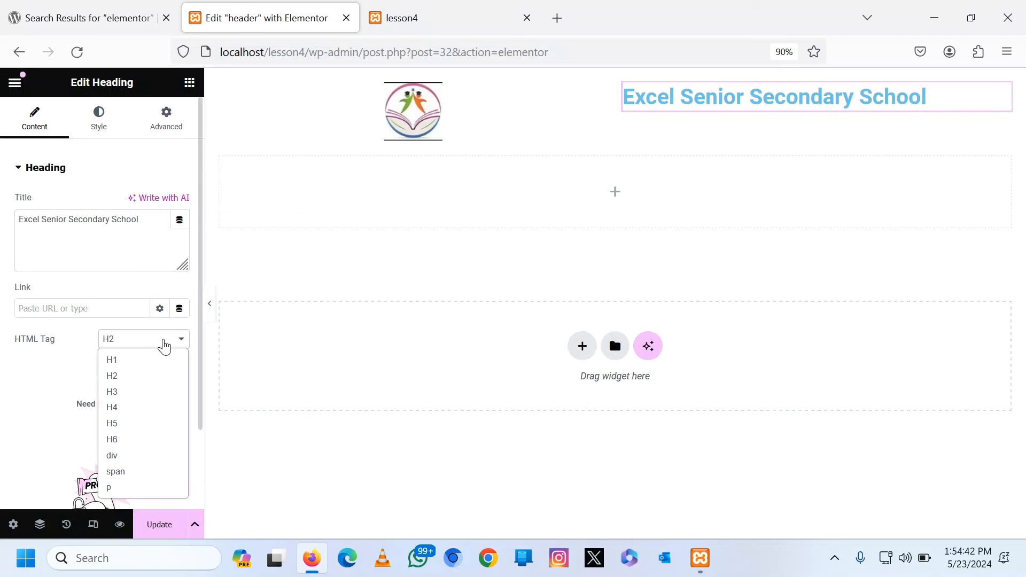
click(131, 360)
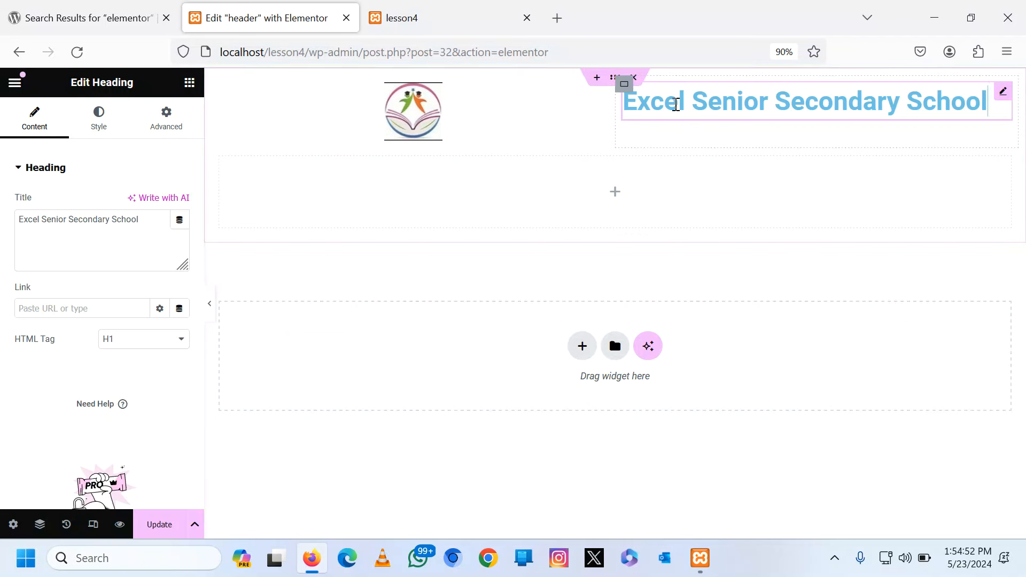
Set the heading's text colour to deep blue, #120BEE.
click(118, 133)
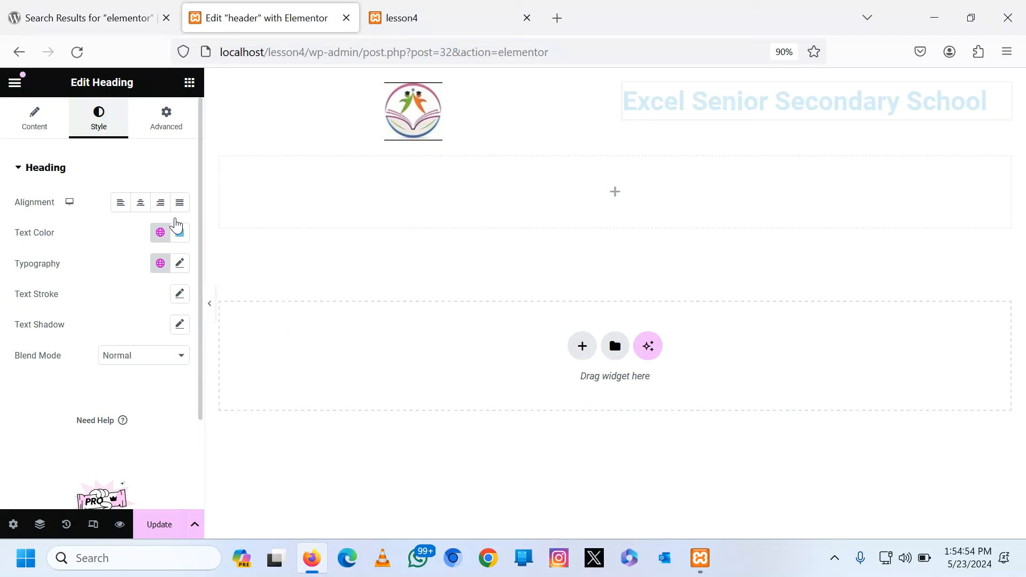
click(180, 232)
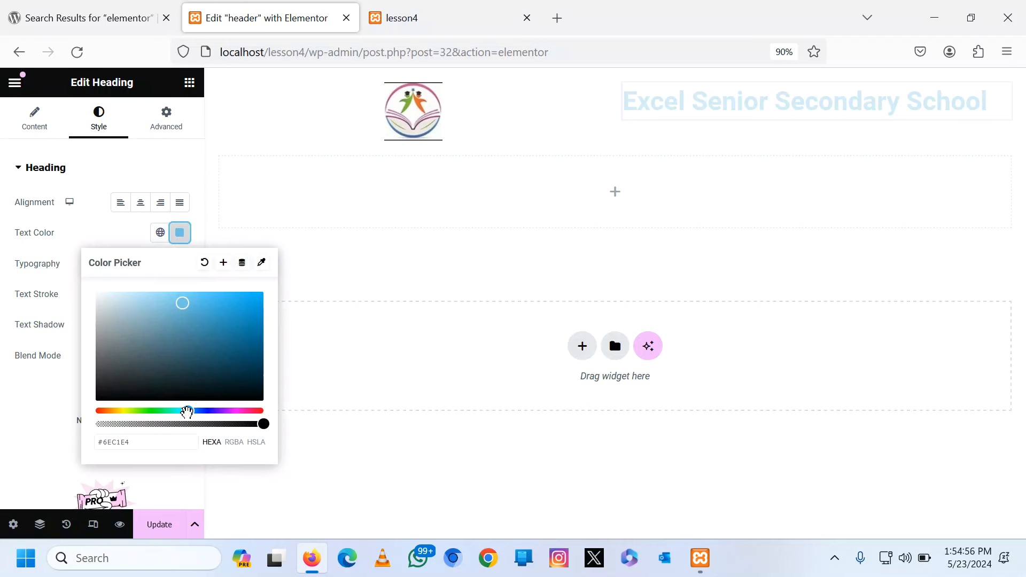
drag(187, 411, 208, 411)
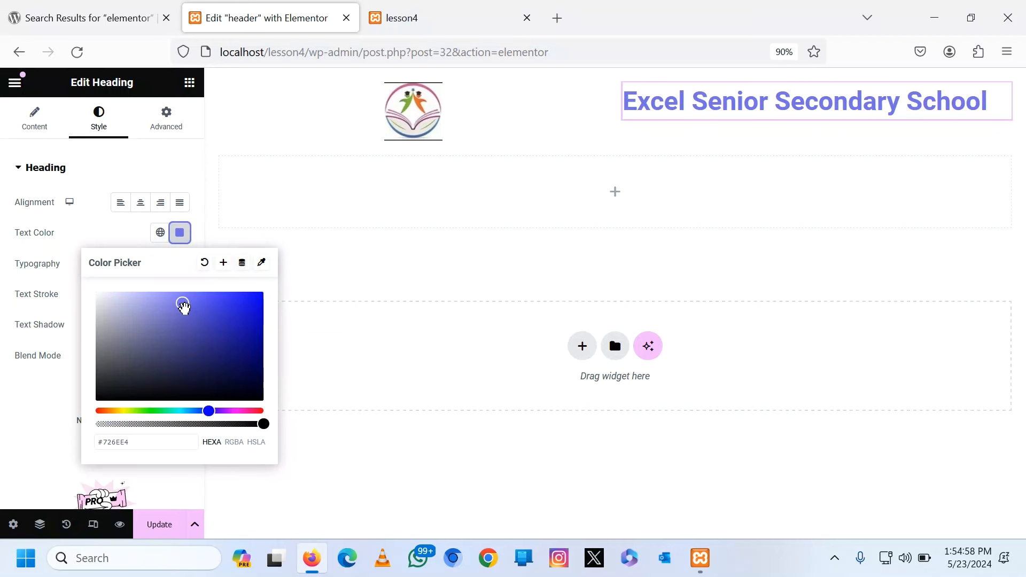
drag(184, 306, 256, 300)
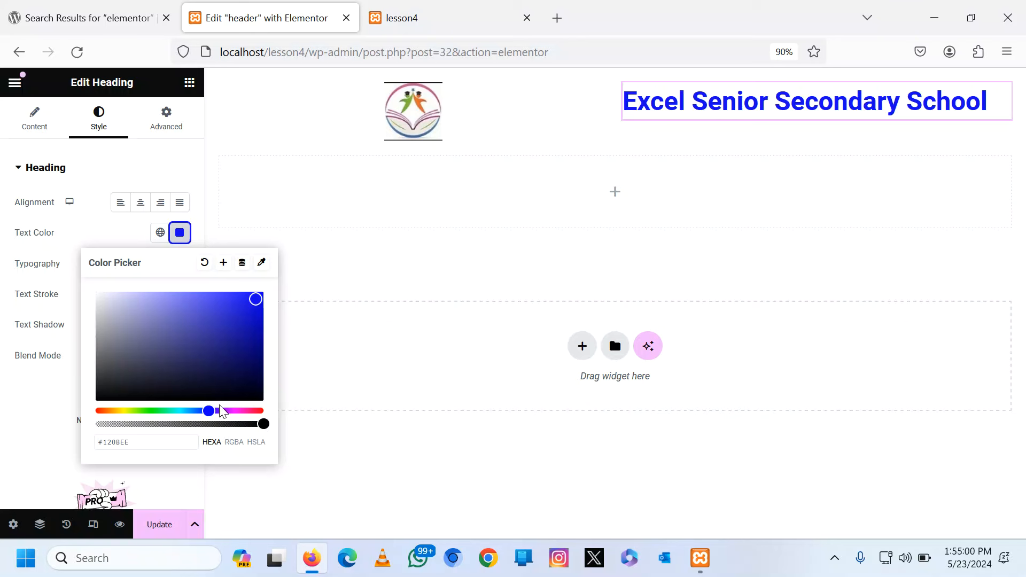
click(180, 234)
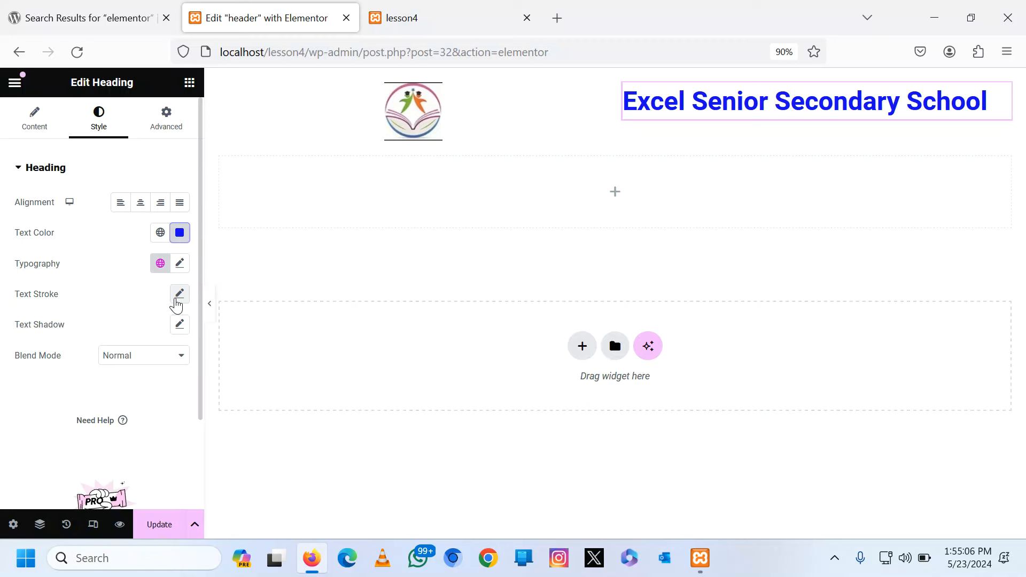
click(179, 294)
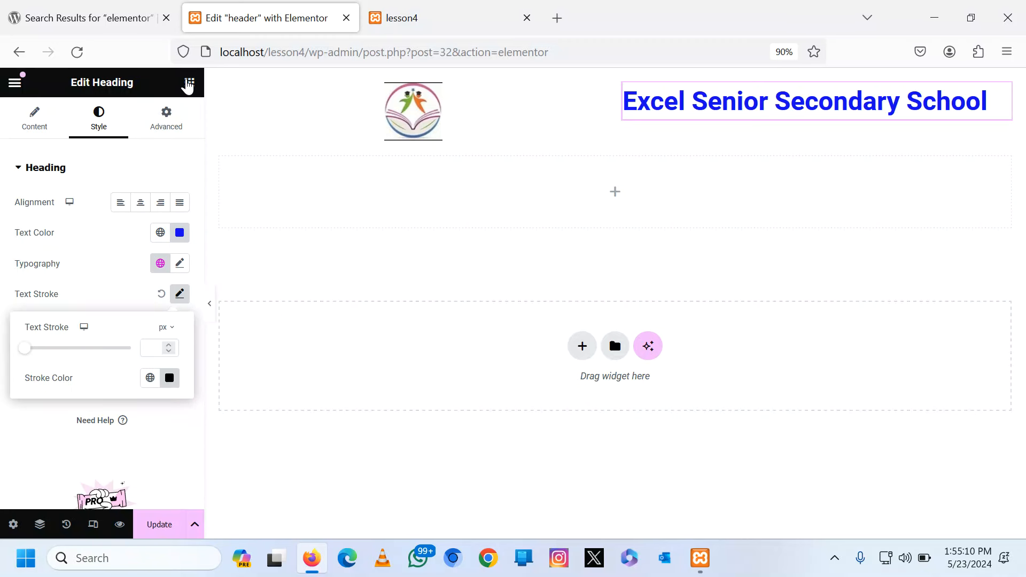
Place a Navigation Menu widget showing HOME, ABOUT US, ACADEMICS, SPORTS, CONTACT US in the full-width row.
click(189, 83)
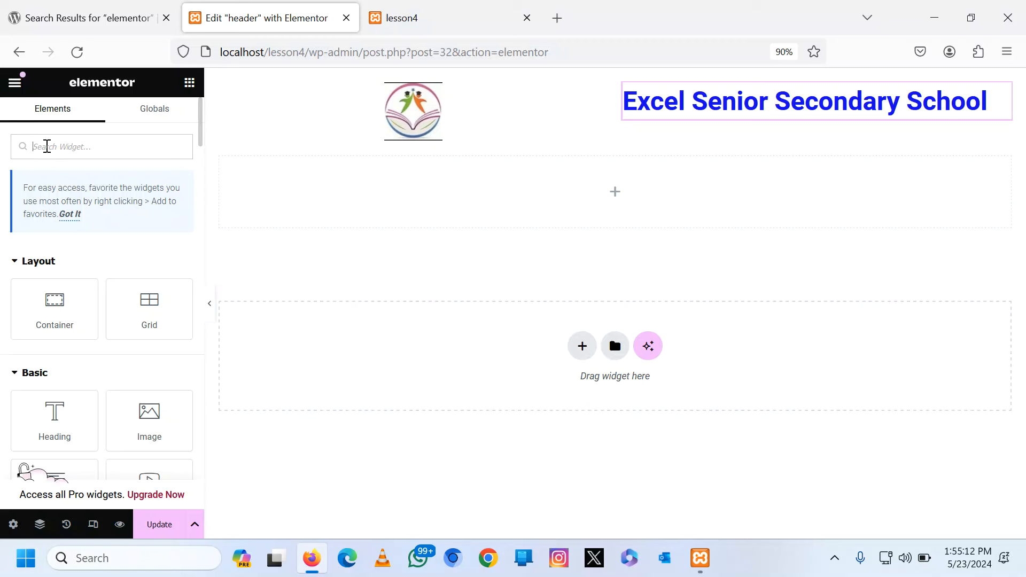
text(t)
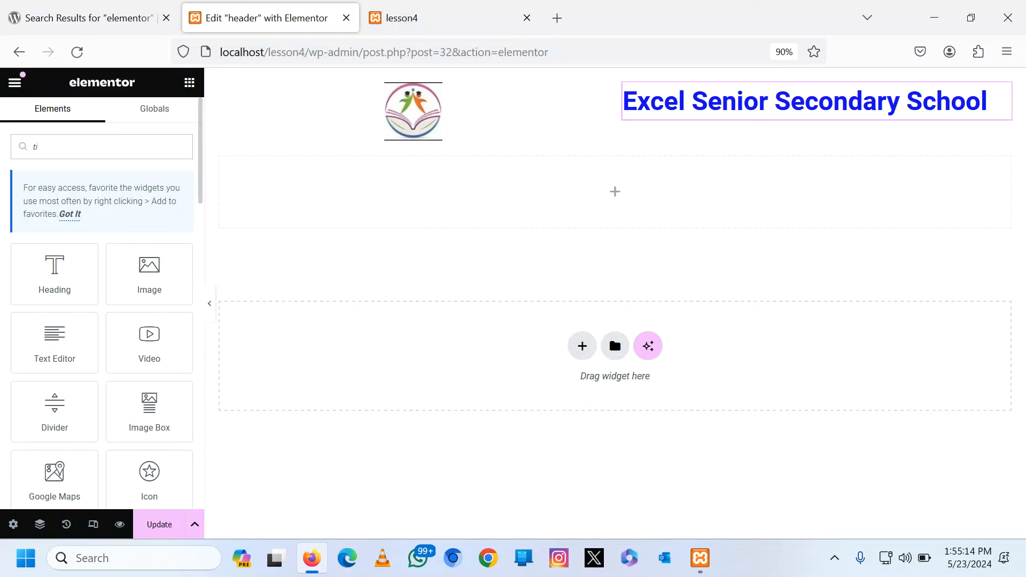
key(BackSpace)
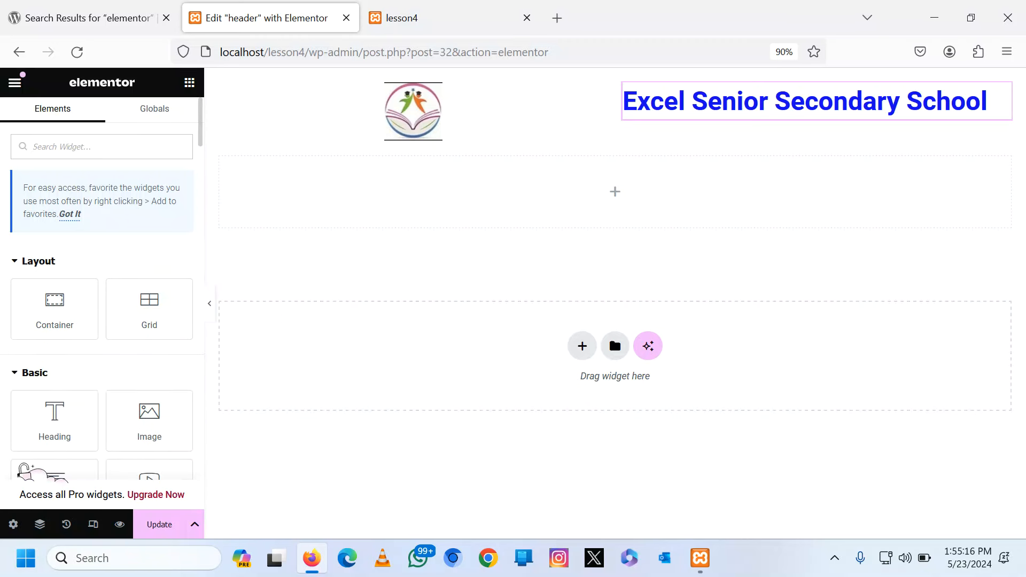
text(menu)
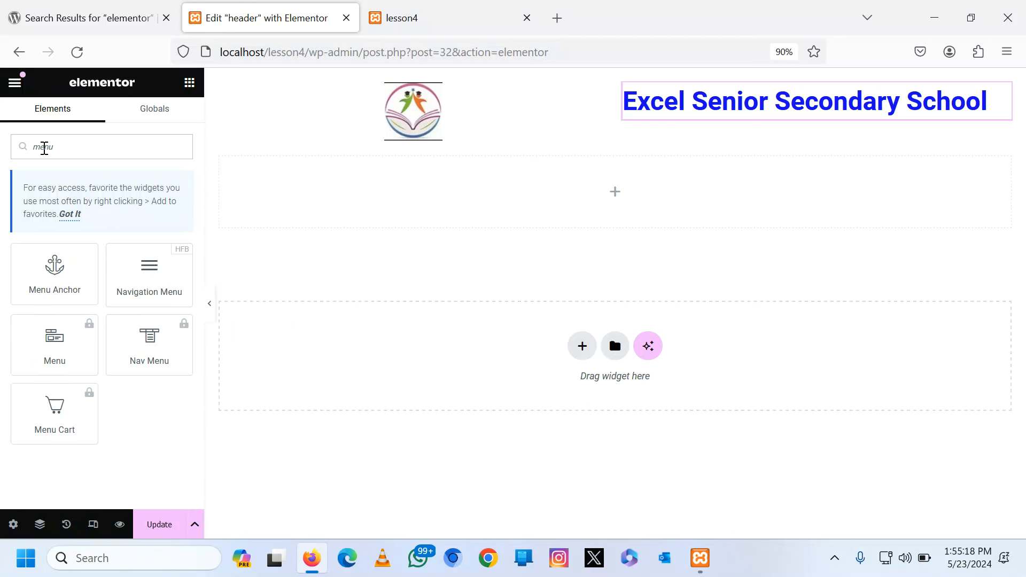
drag(142, 259, 552, 202)
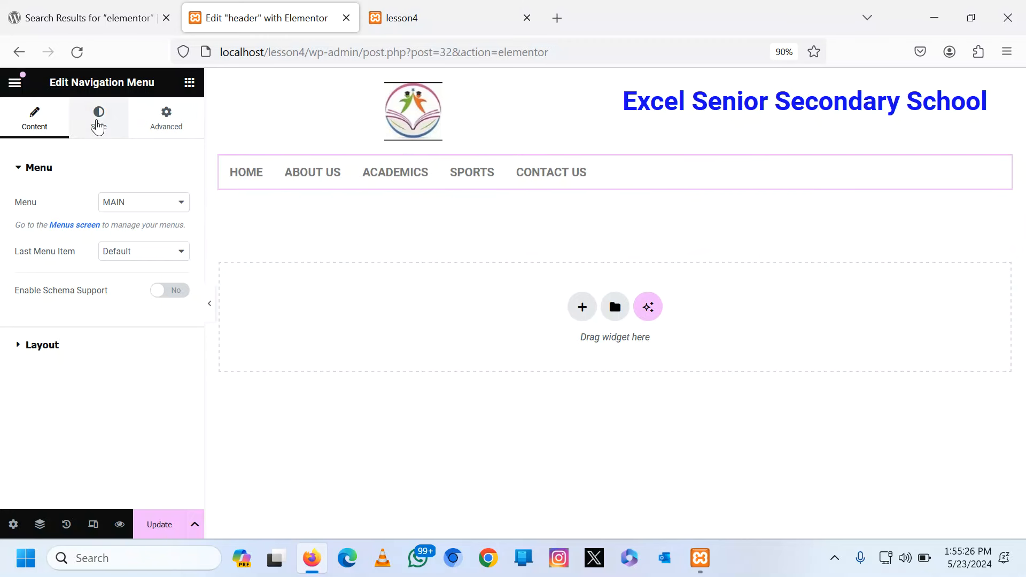
Center the navigation menu items in the header.
click(38, 346)
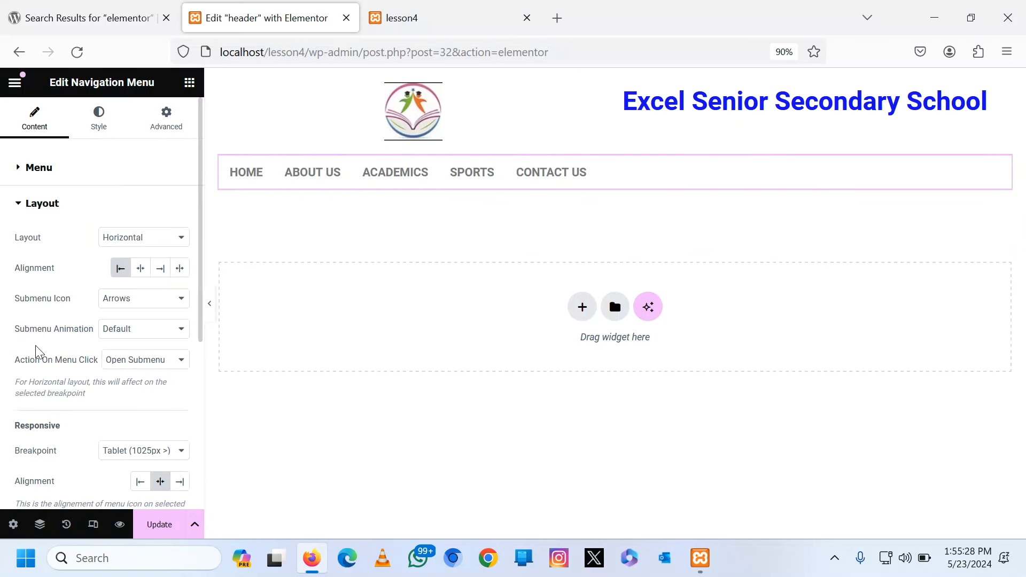
click(140, 270)
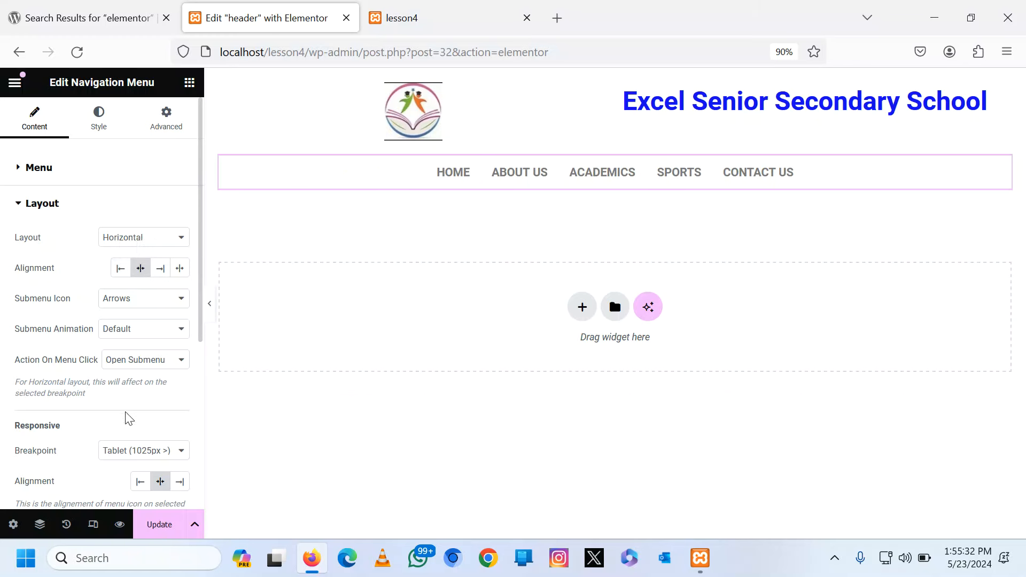
scroll(129, 419, down, 5)
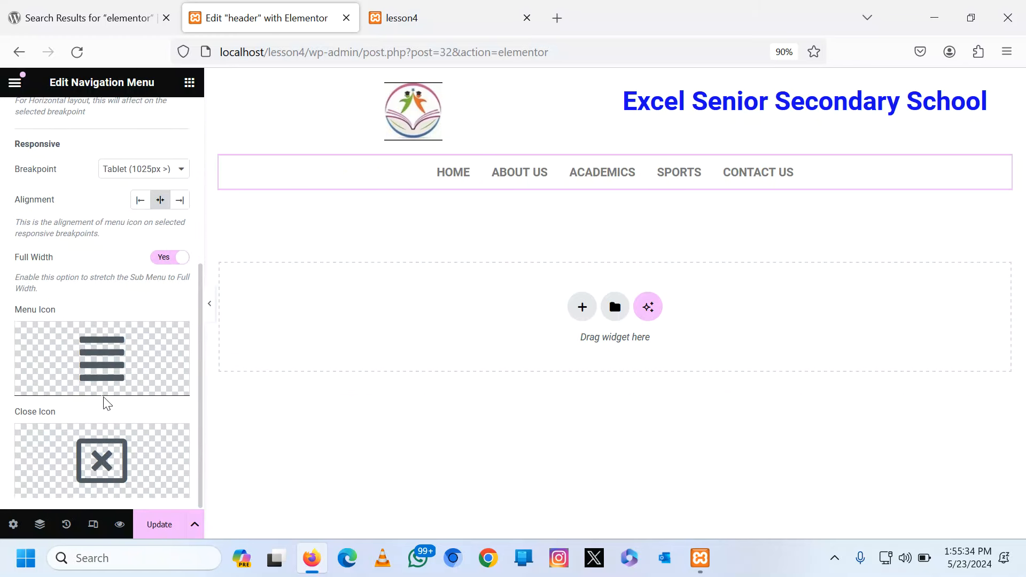
scroll(107, 403, up, 5)
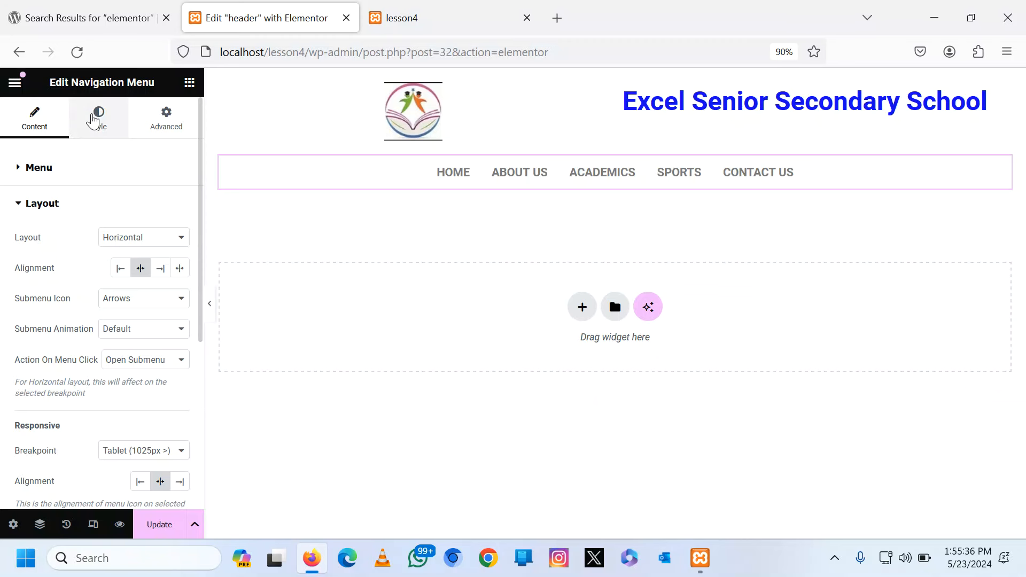
Give the navigation menu a light lilac background, #C3ADE6.
click(94, 121)
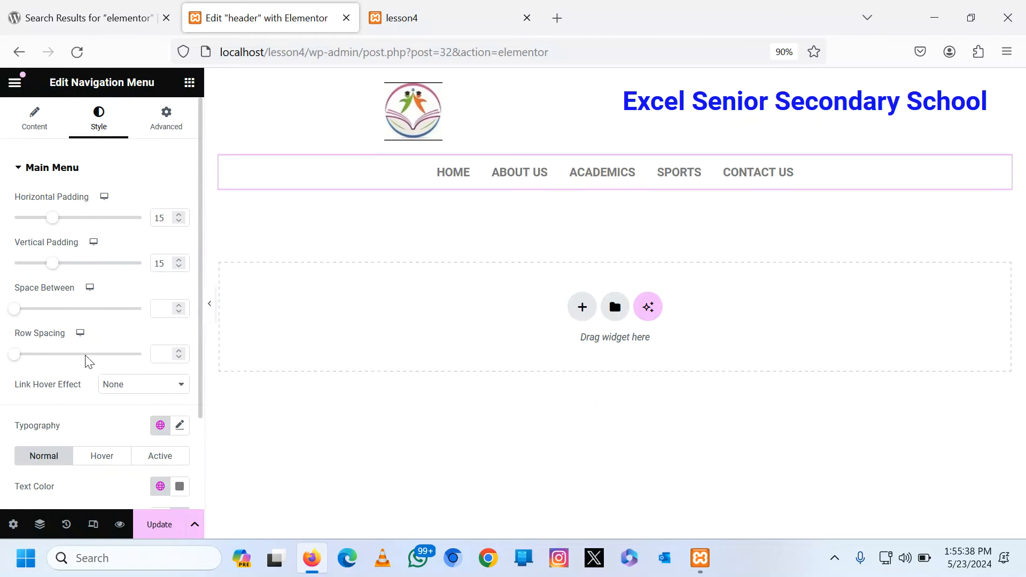
scroll(86, 364, down, 2)
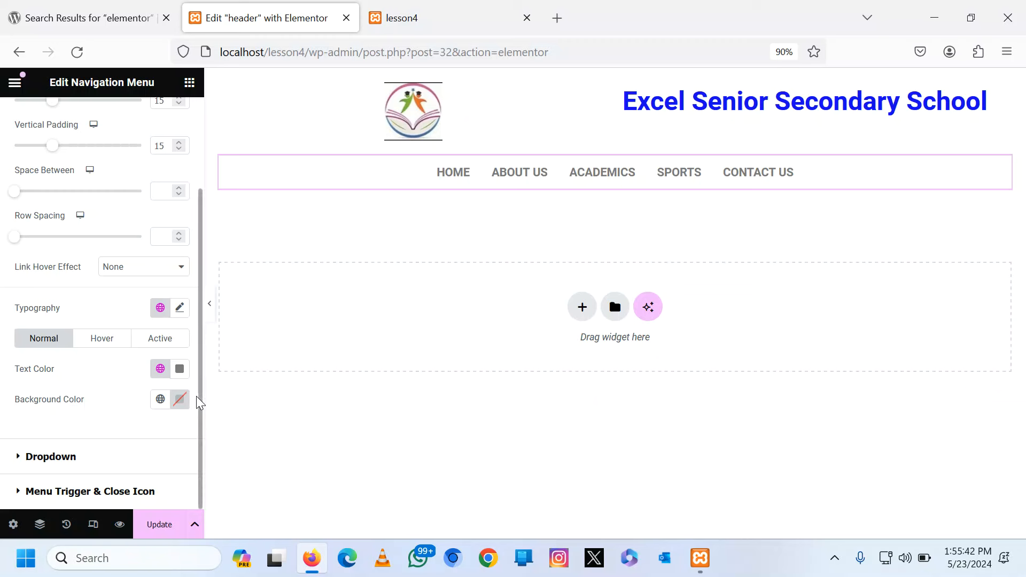
click(179, 399)
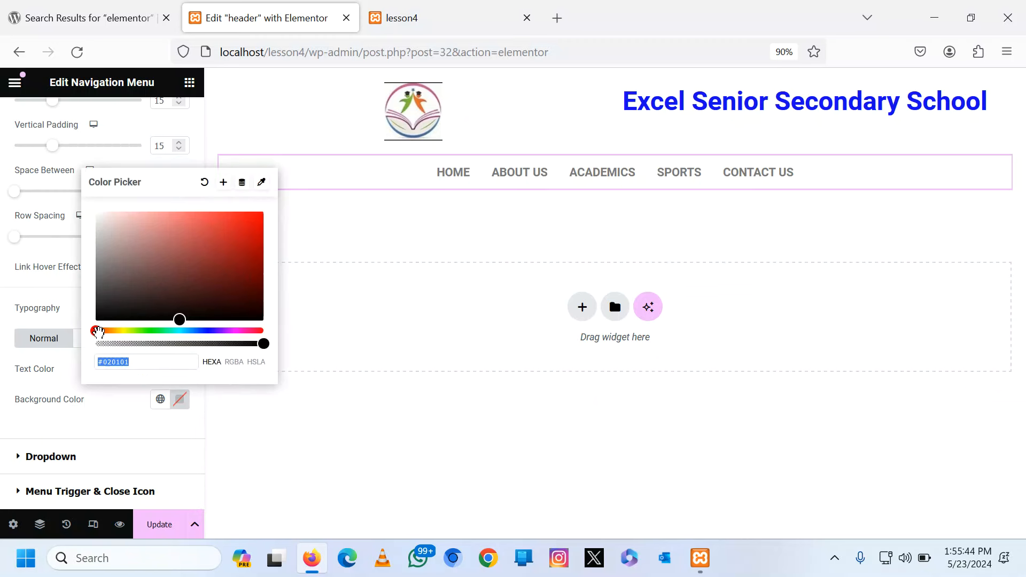
mouse_move(96, 331)
mouse_down()
mouse_move(220, 332)
mouse_move(198, 270)
mouse_move(260, 208)
mouse_move(143, 222)
mouse_up()
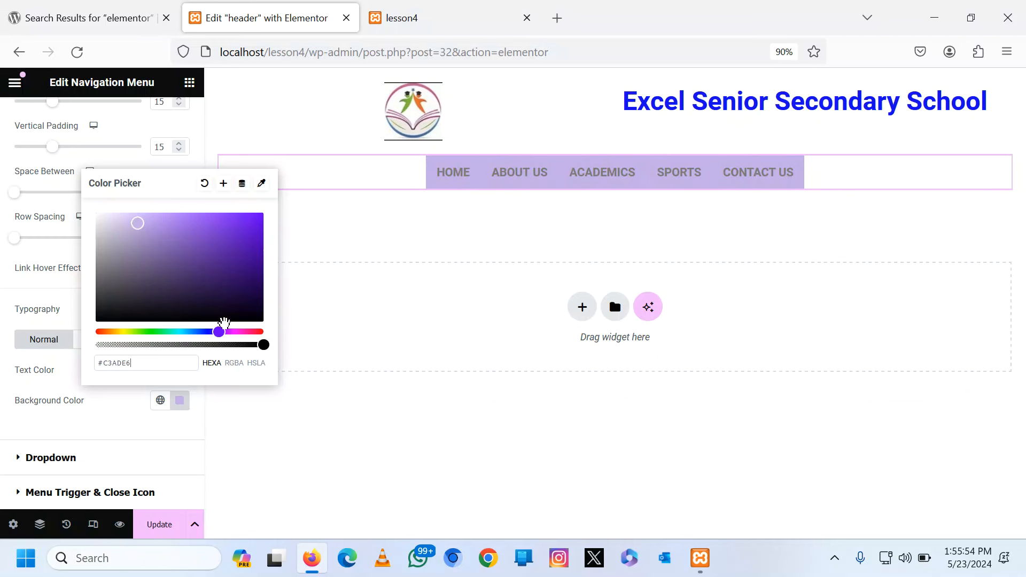
click(187, 425)
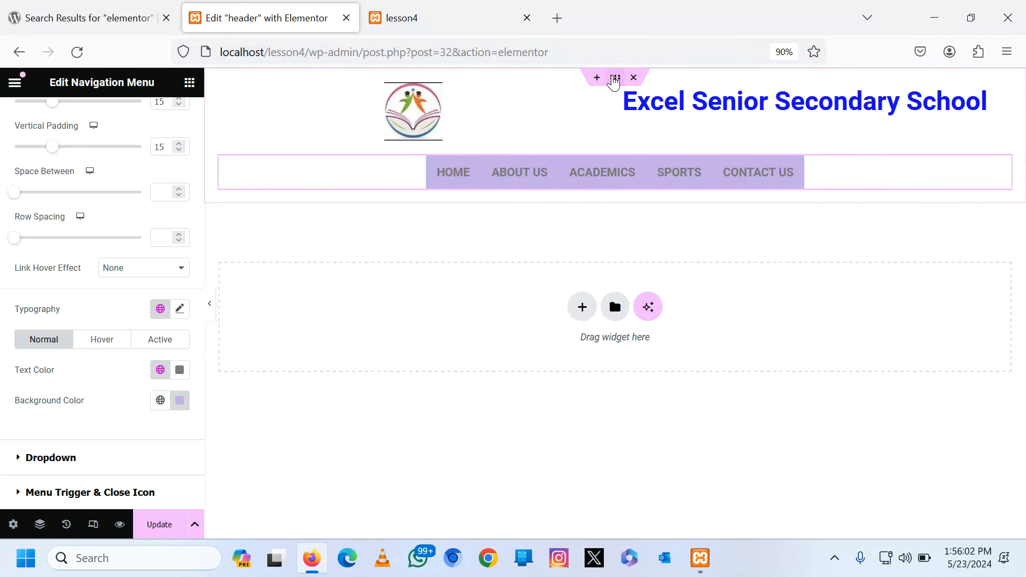
click(615, 78)
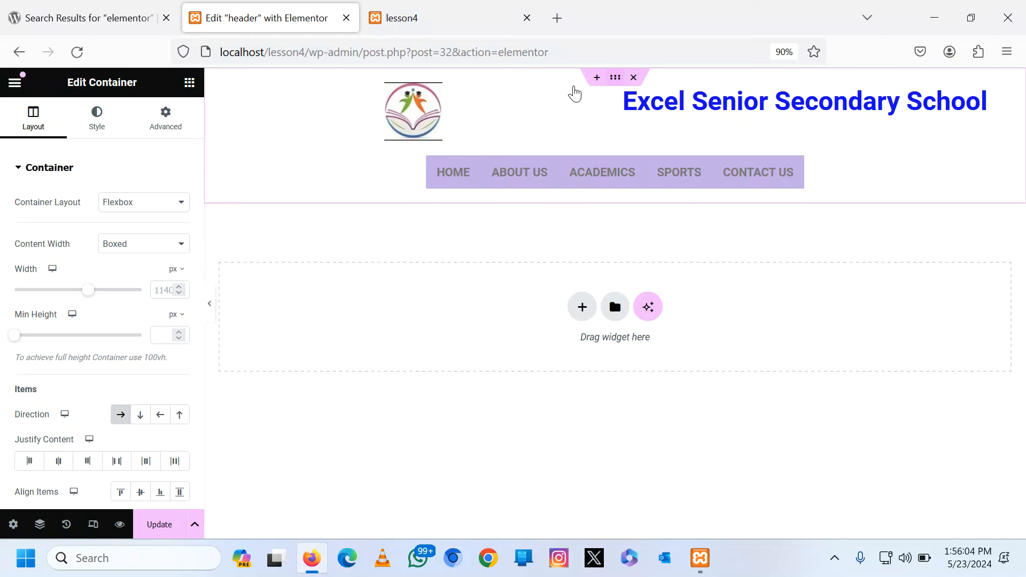
Set the header container's border type to Solid.
click(97, 126)
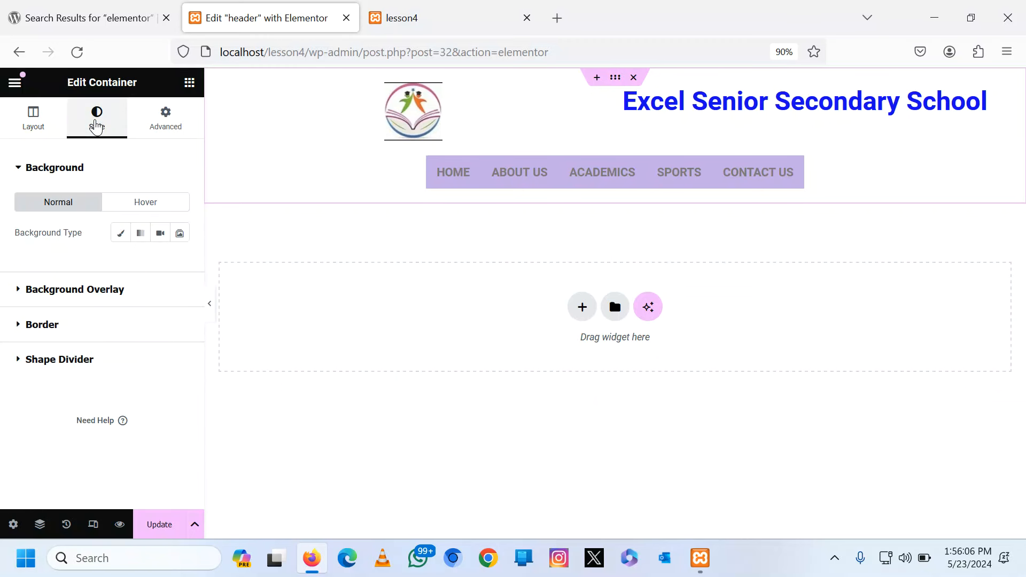
click(37, 326)
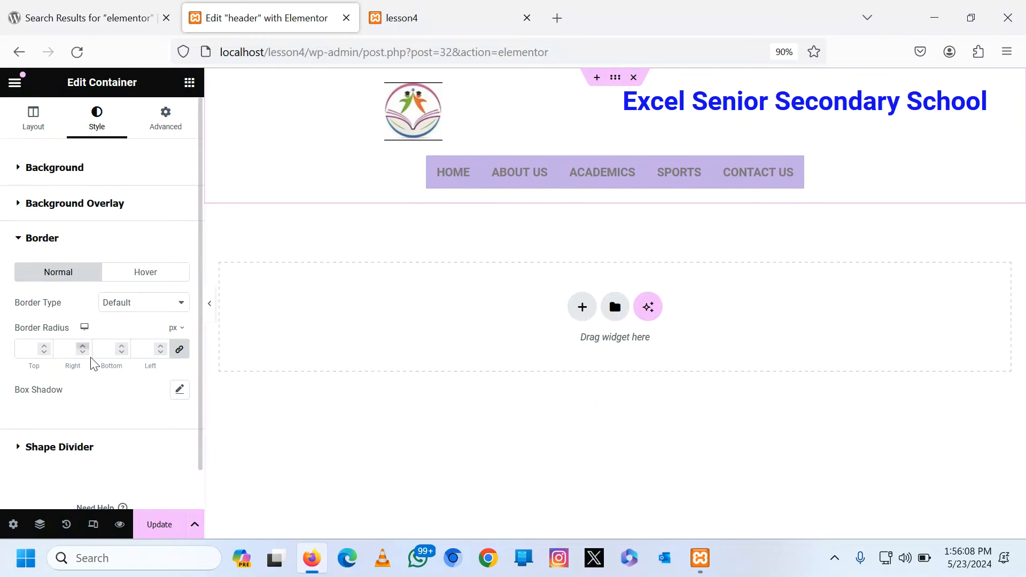
click(138, 306)
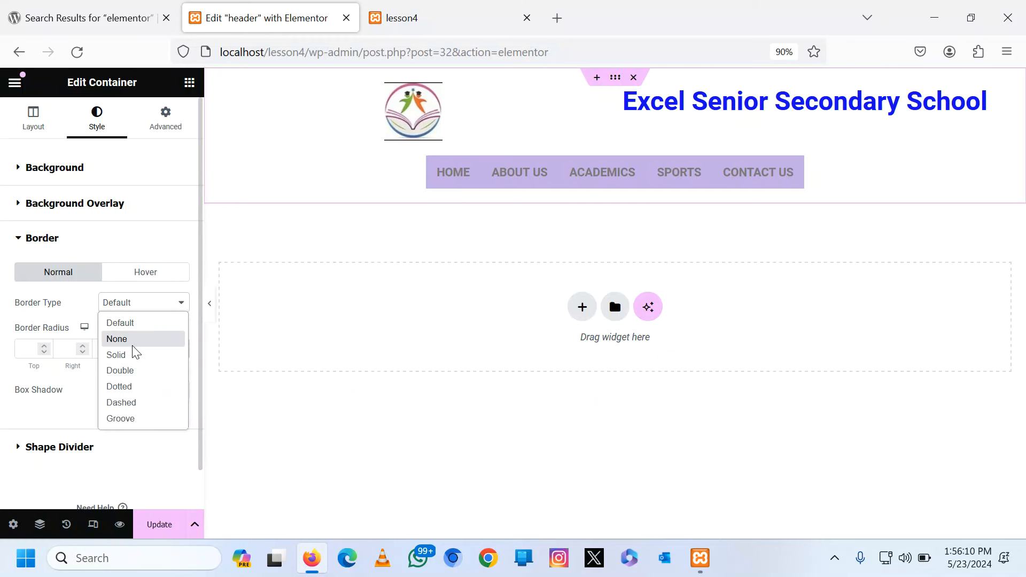
click(131, 353)
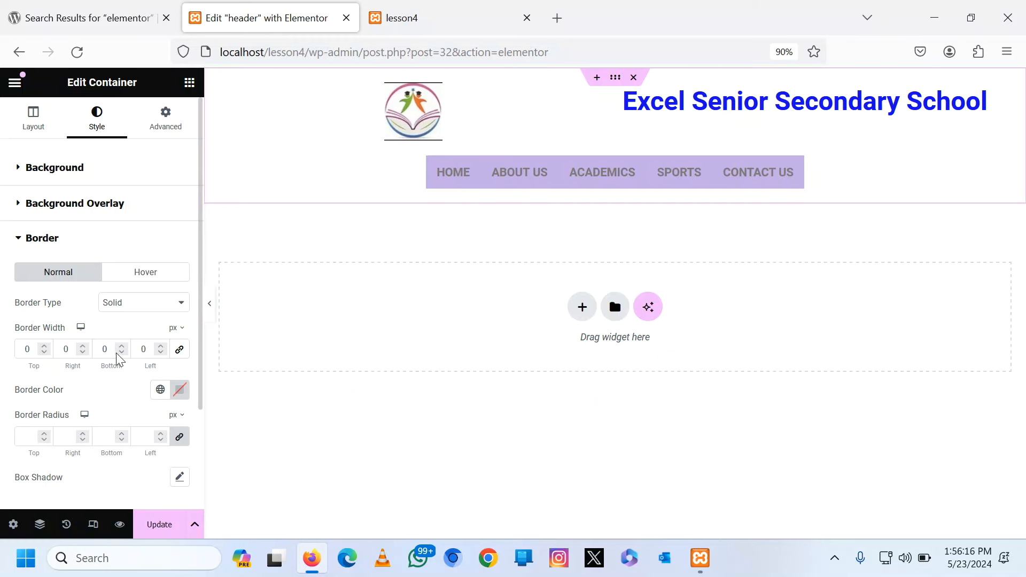
Raise the header container's top border width to about 15 px.
click(45, 345)
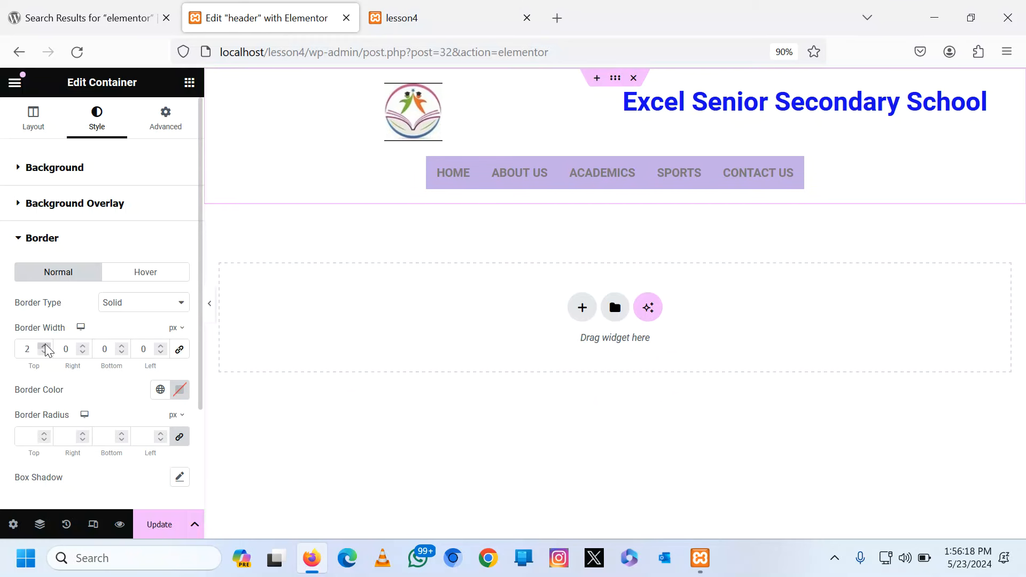
click(45, 346)
click(45, 346)
click(45, 345)
click(45, 346)
click(44, 346)
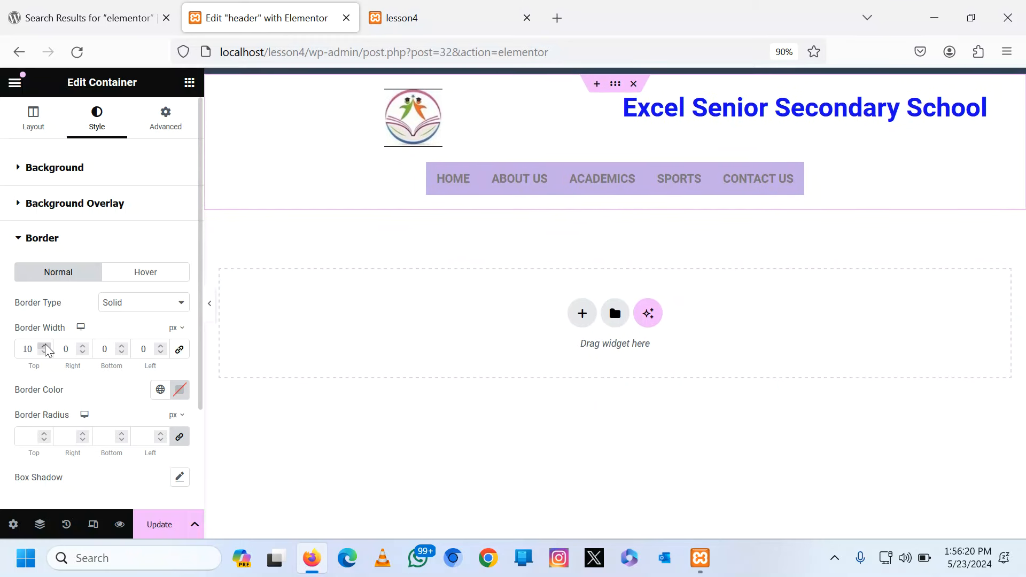
click(44, 346)
click(45, 346)
click(45, 347)
click(45, 347)
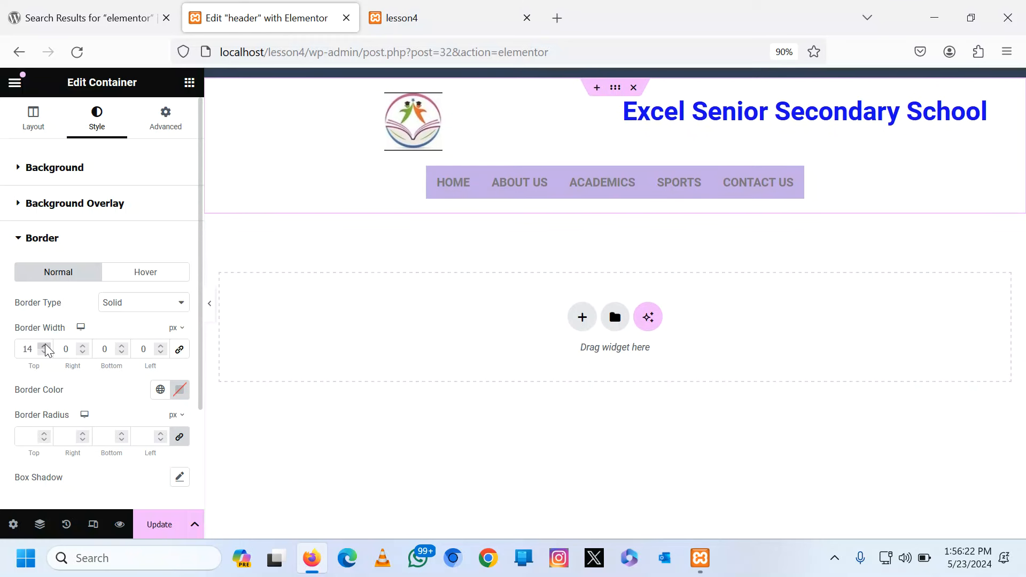
click(45, 346)
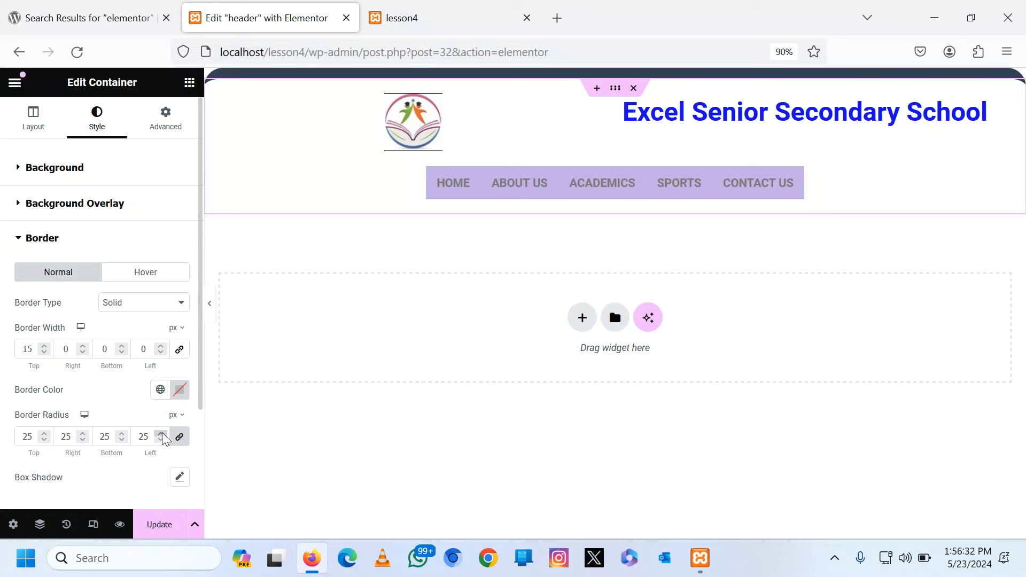
Set the header's top border colour to blue #2A0BEF and save the header template.
click(181, 390)
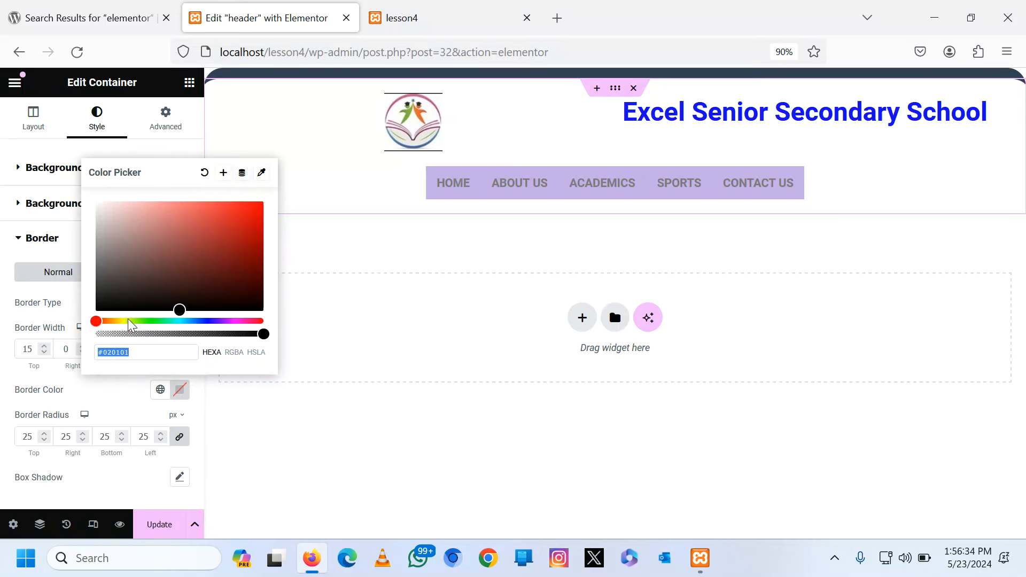
mouse_move(96, 321)
mouse_down()
mouse_move(210, 321)
mouse_move(238, 213)
mouse_move(255, 208)
mouse_up()
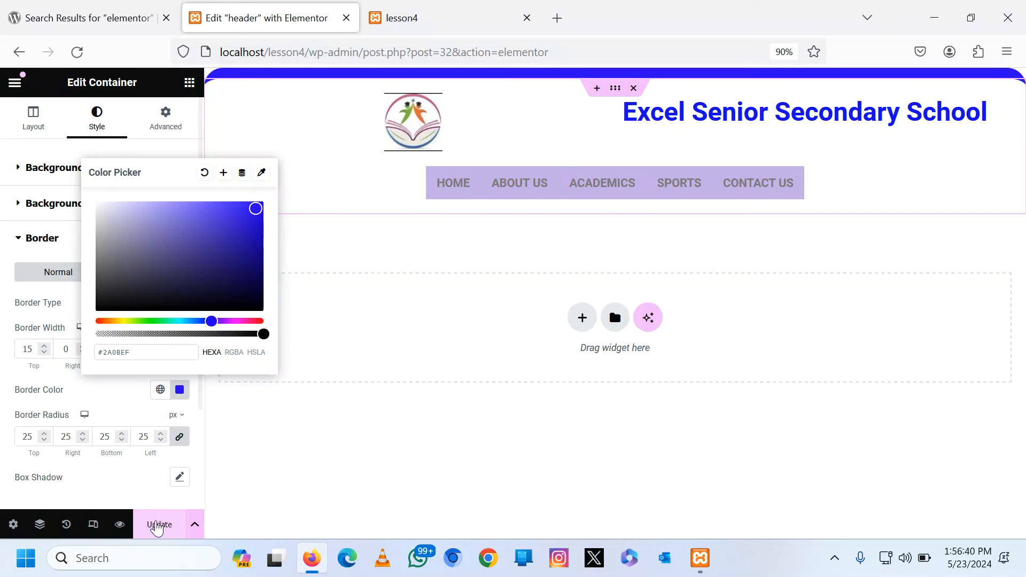
click(159, 524)
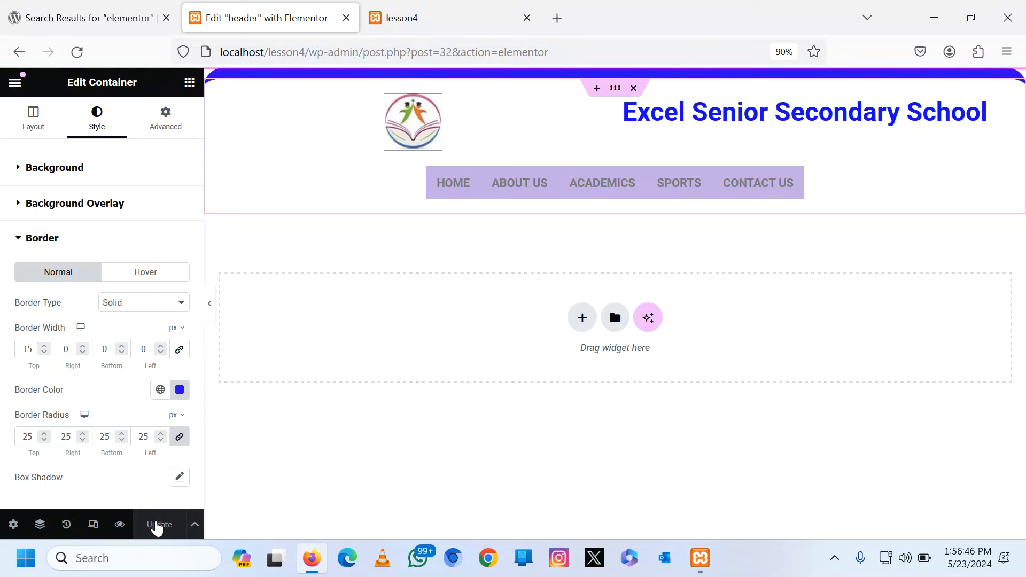
Reload the lesson4 site to preview the blue-bordered header, then return to the header editor.
click(411, 15)
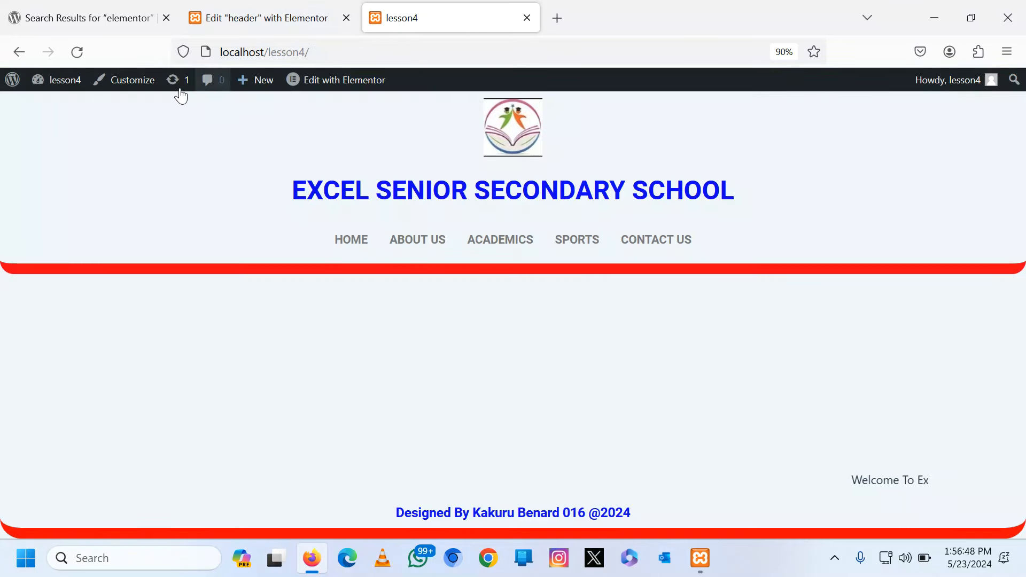
click(78, 51)
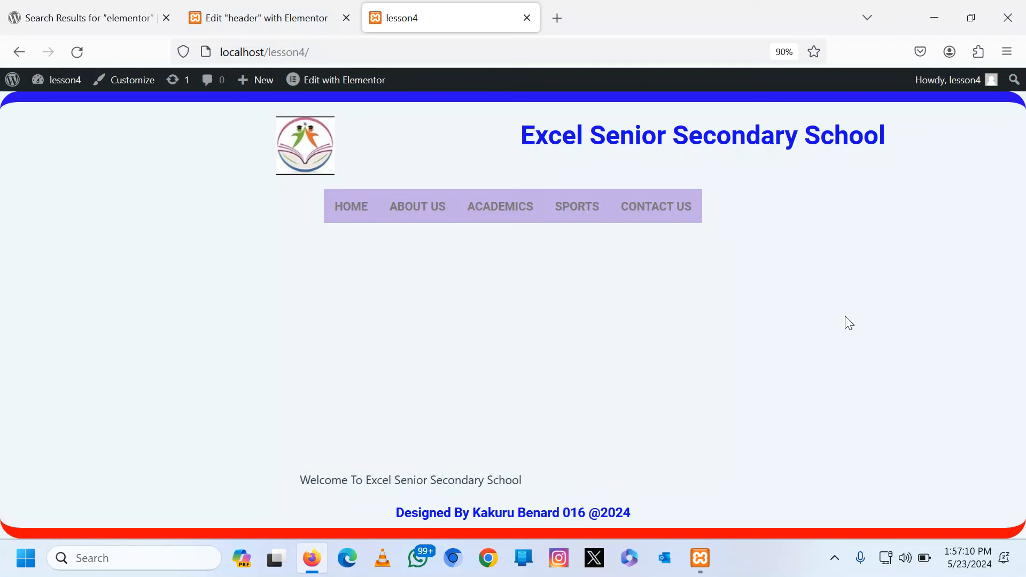
click(258, 7)
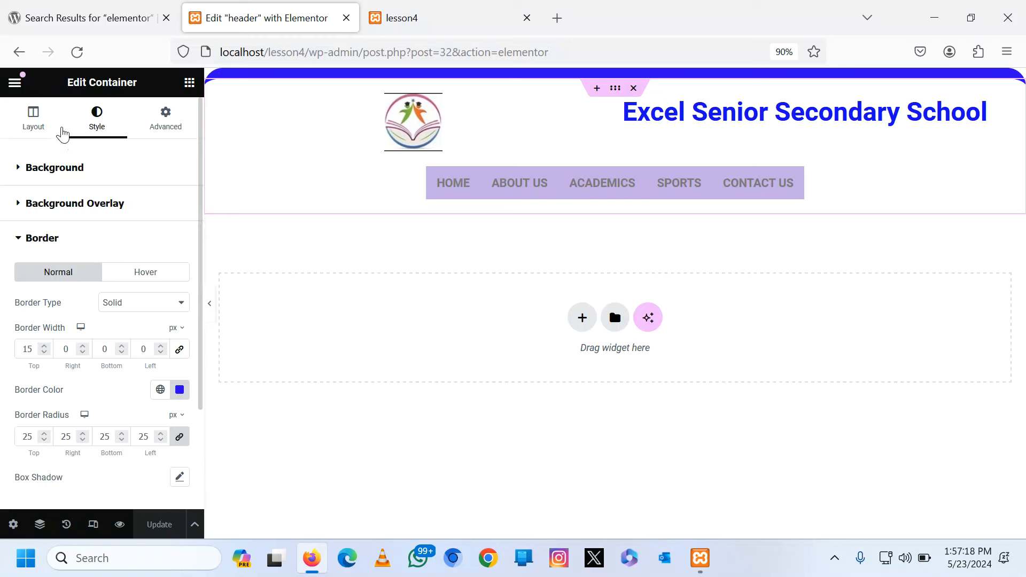
Browse the Elementor widget list, then go back to the lesson4 site and open a new browser tab.
click(191, 83)
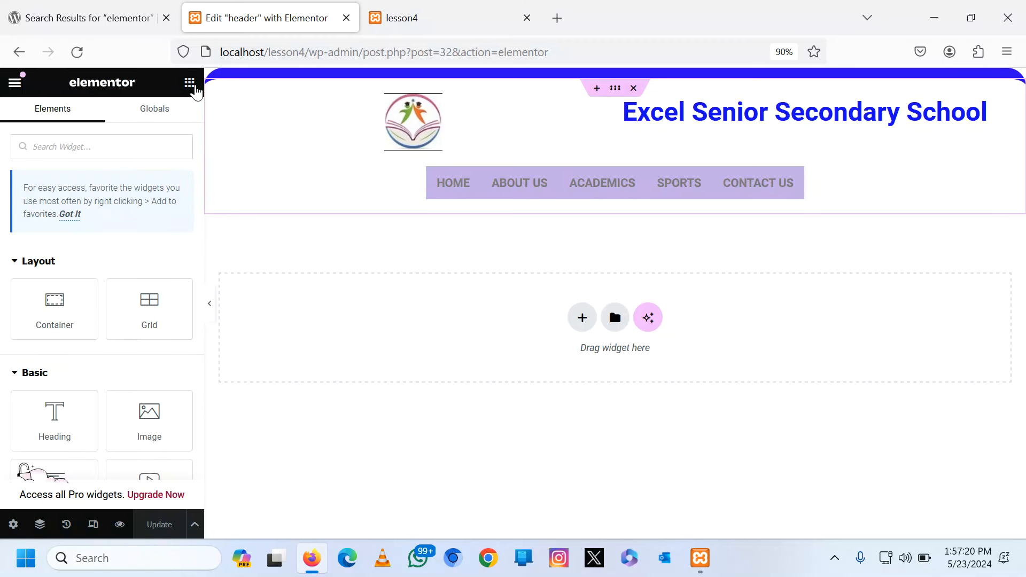
scroll(84, 306, down, 2)
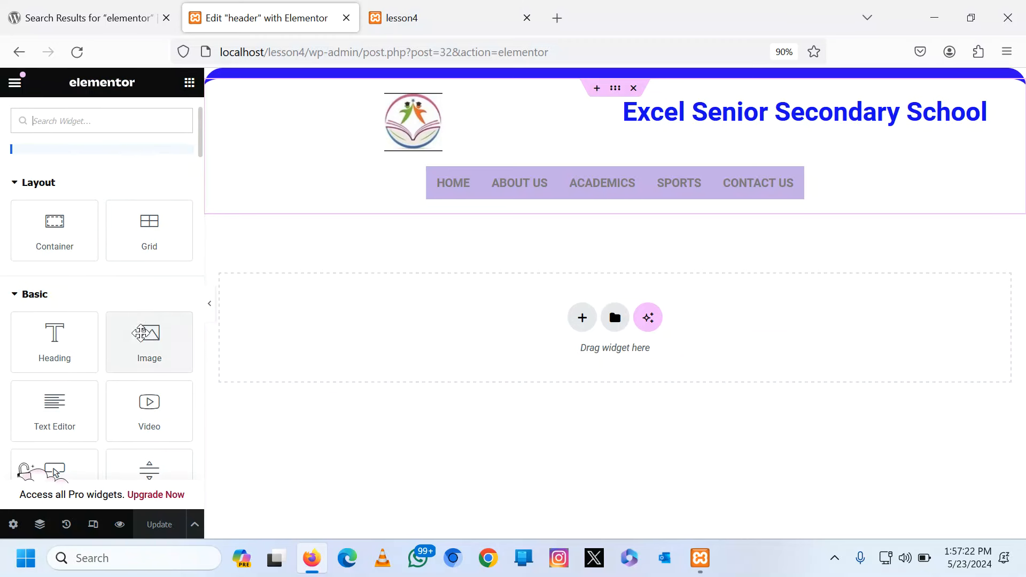
scroll(87, 305, down, 2)
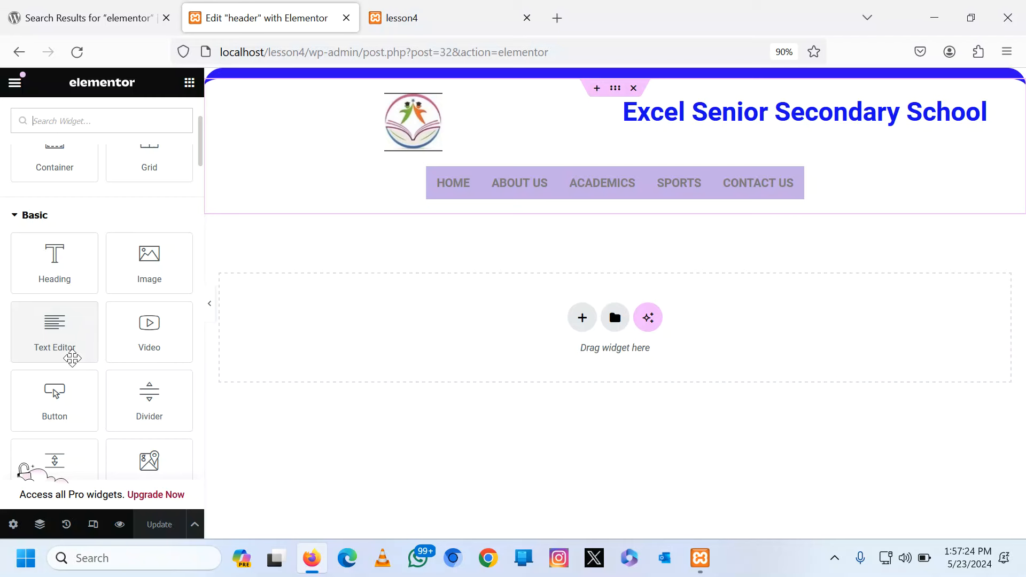
scroll(72, 358, down, 4)
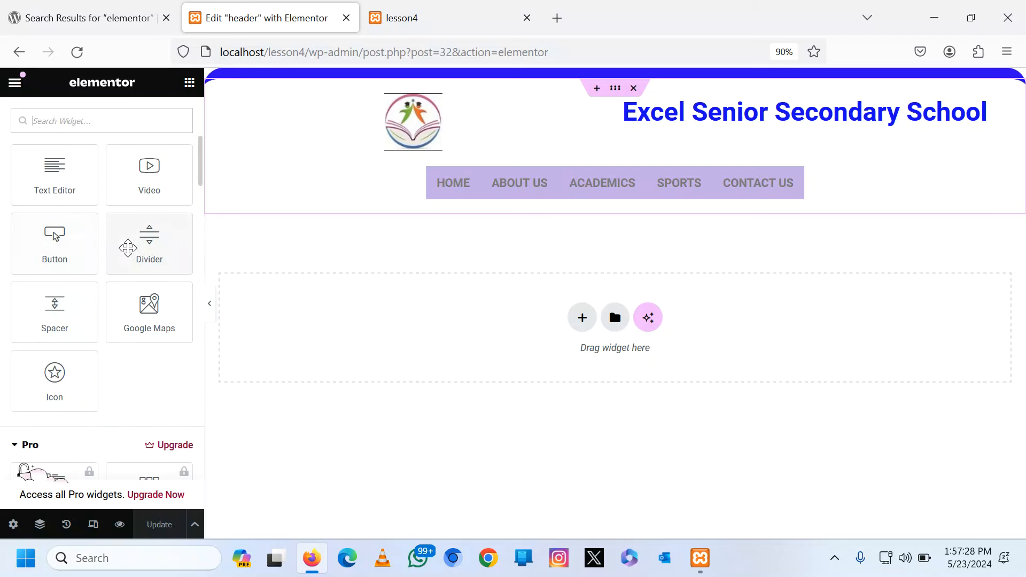
scroll(101, 275, down, 7)
scroll(101, 398, up, 12)
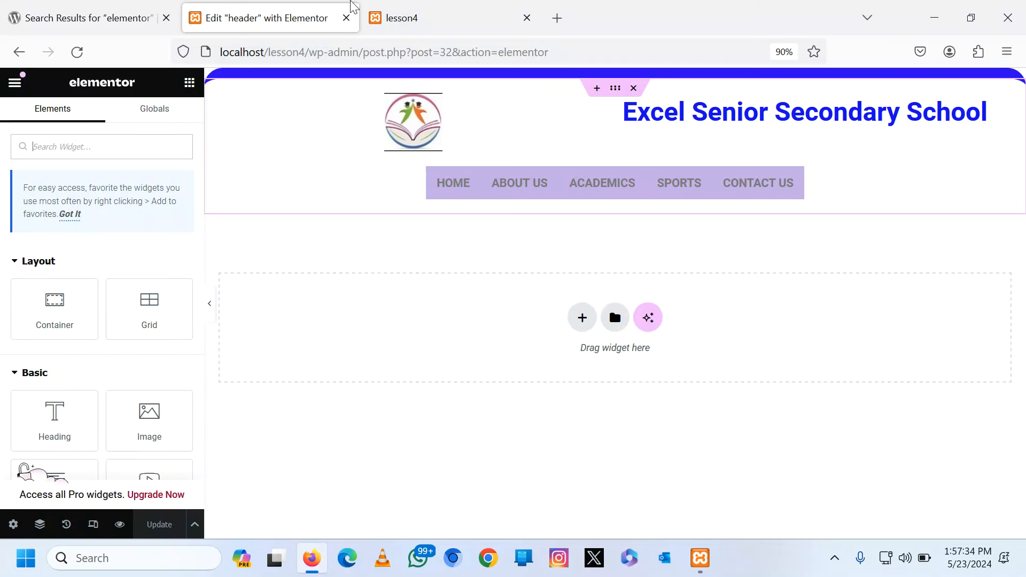
click(398, 18)
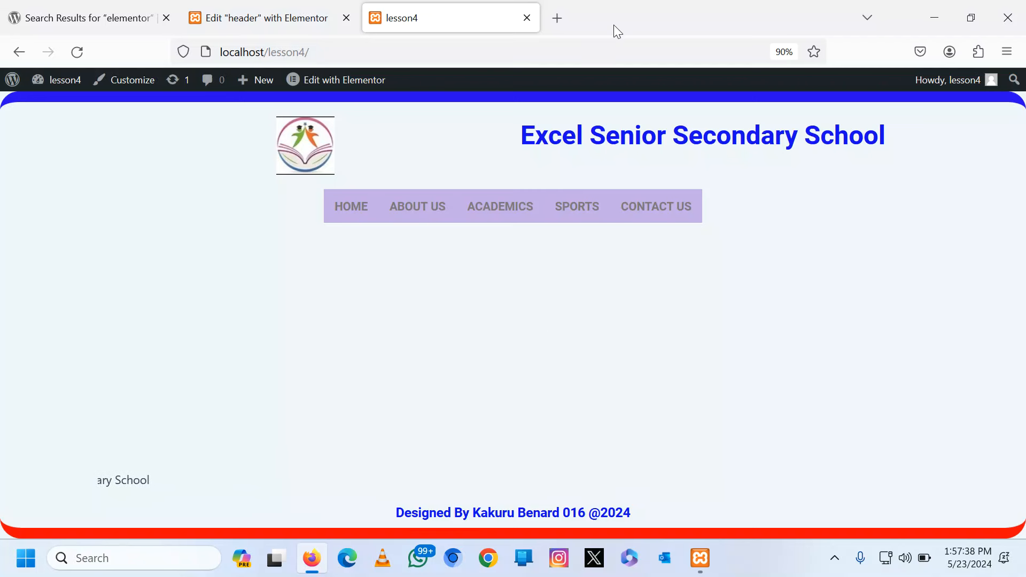
click(556, 14)
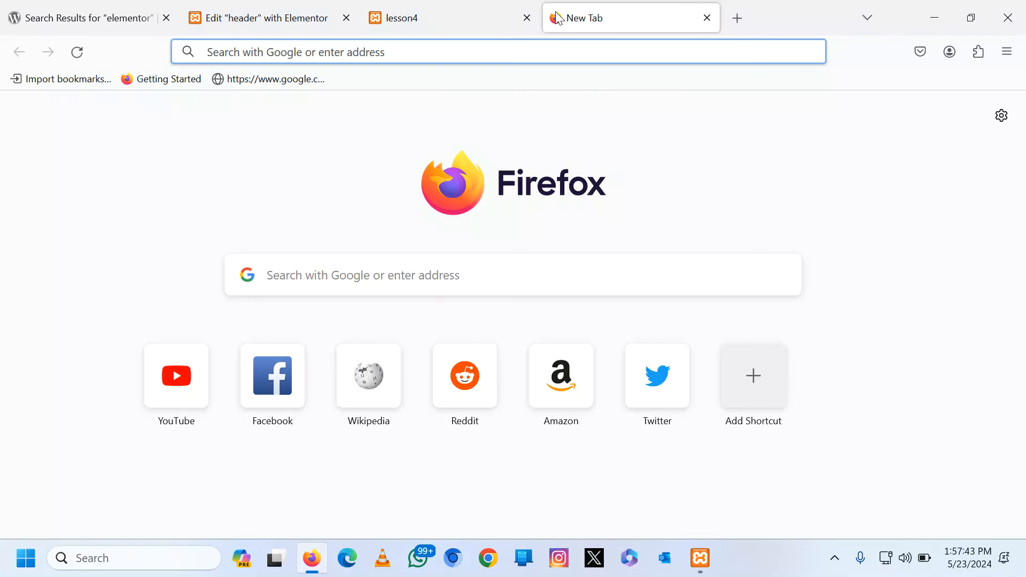
Go to YouTube and search for the tutorial creator's name.
click(180, 394)
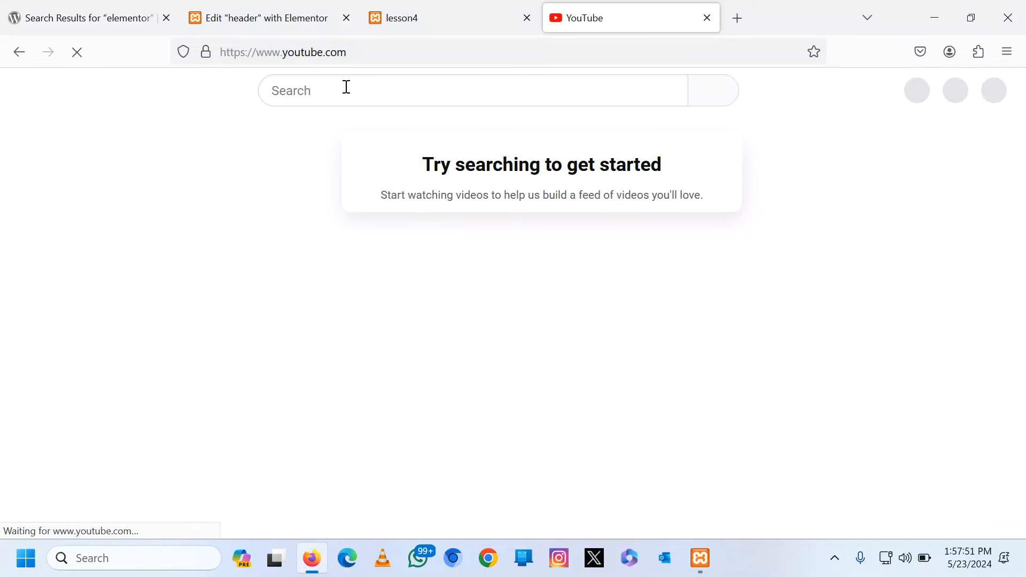
click(346, 87)
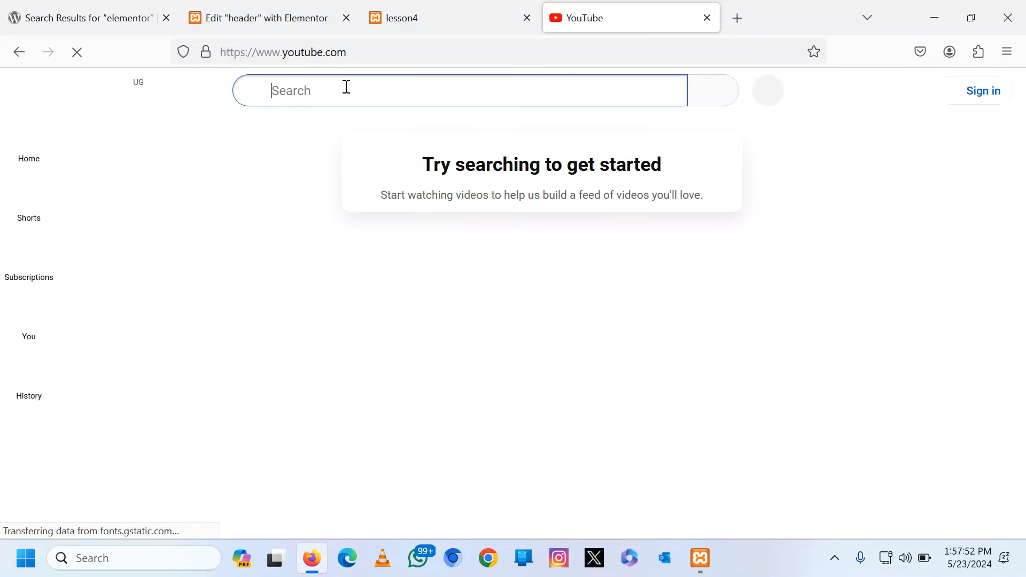
text(kakuru)
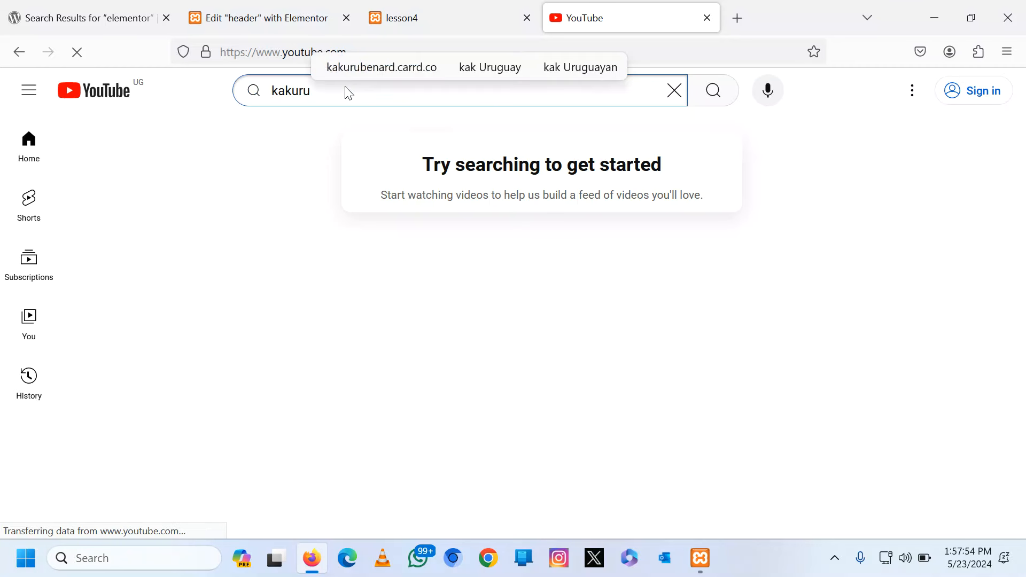
text( benard)
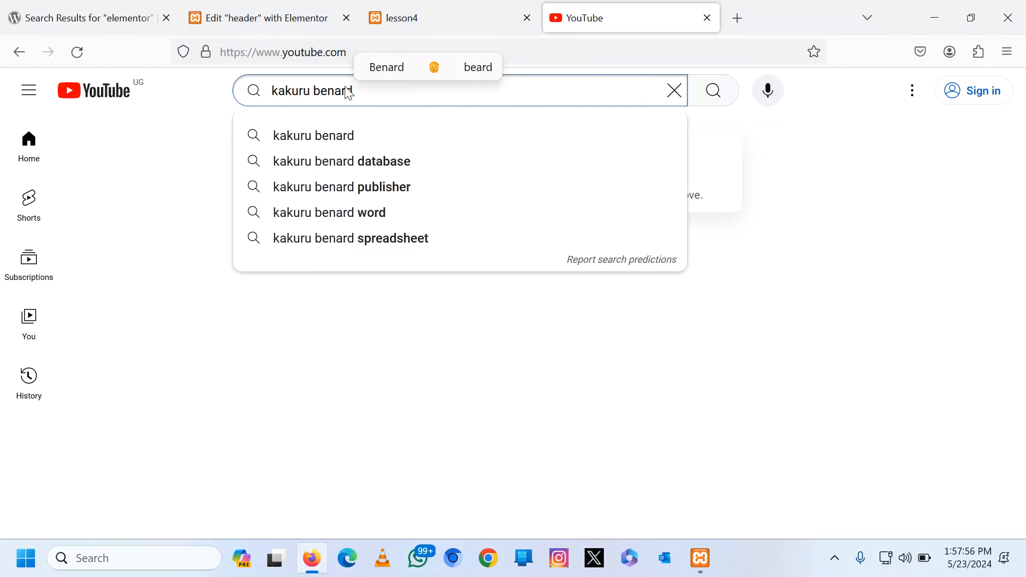
key(Return)
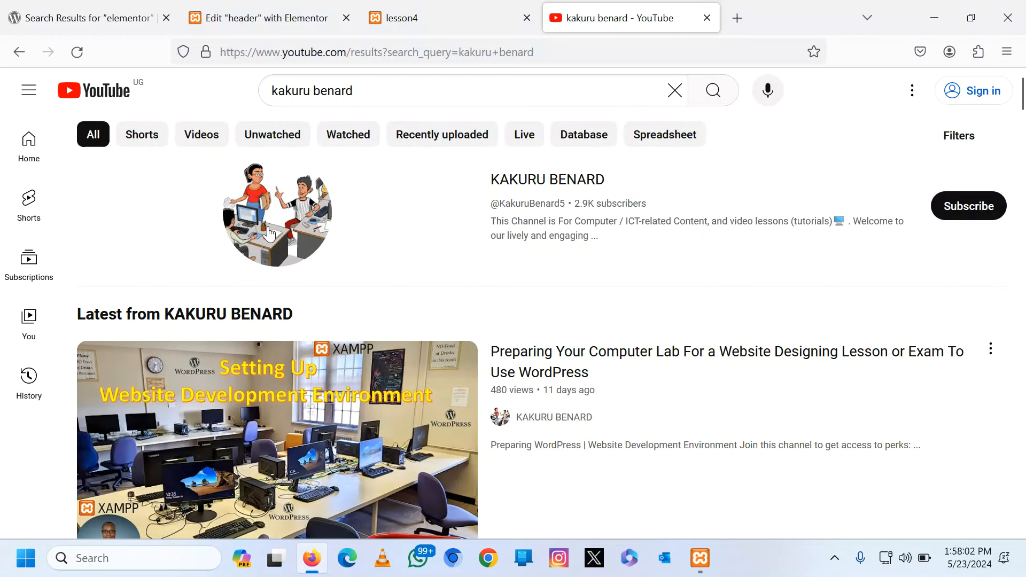
Open the creator's channel from the results and show its Videos list.
click(293, 231)
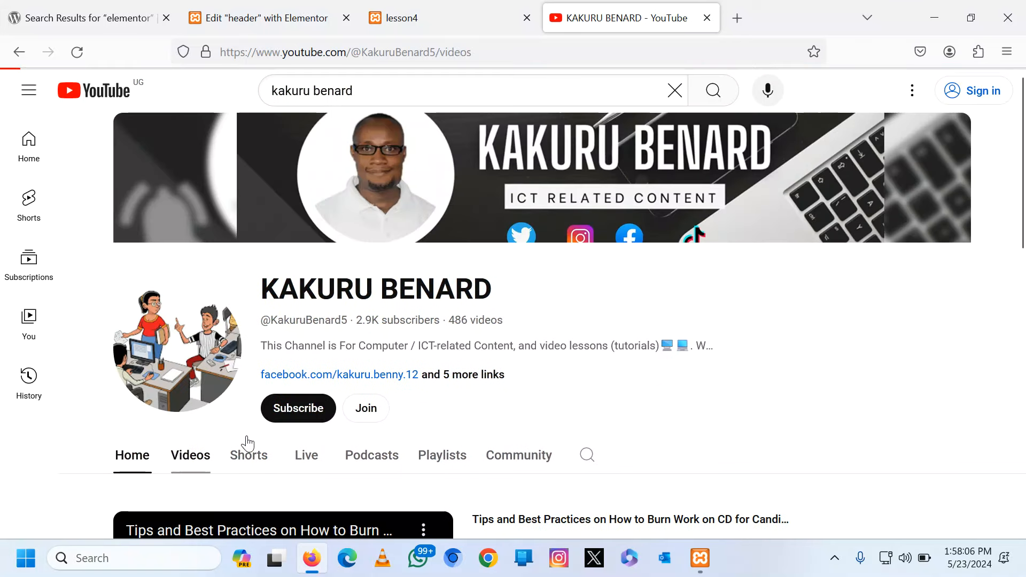
click(202, 461)
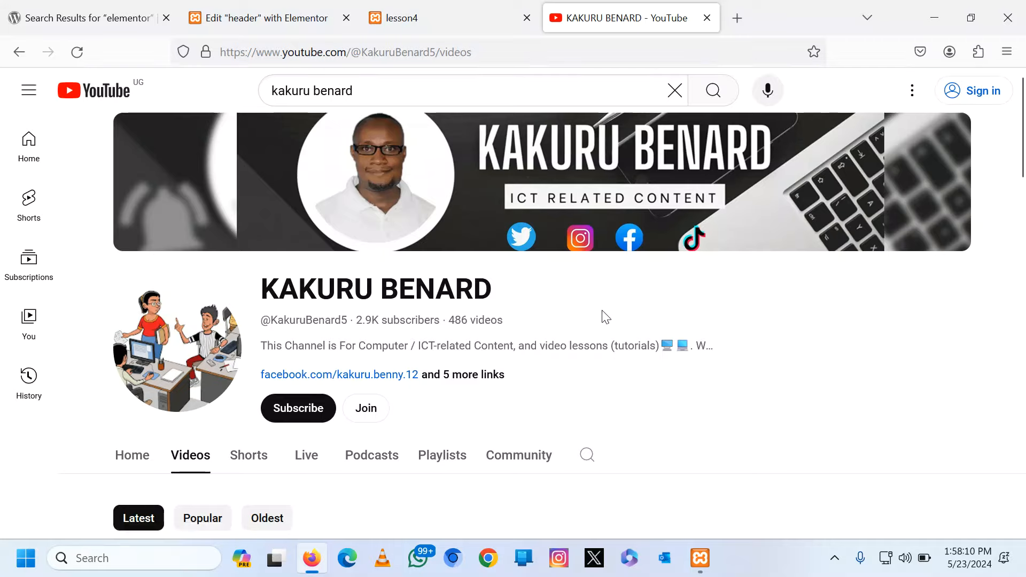
scroll(602, 315, down, 4)
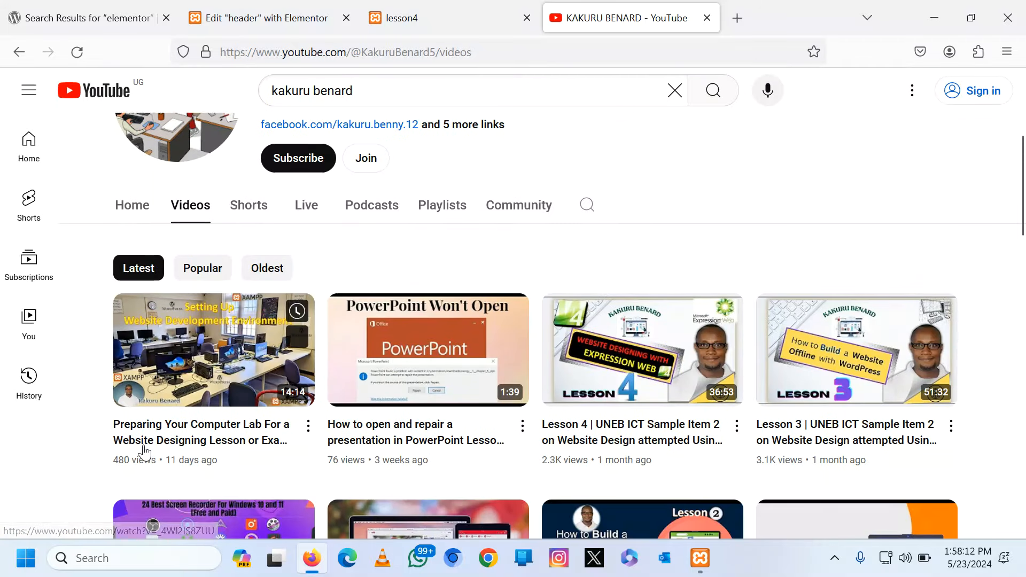
Open the Lesson 3 website-building video in a new tab and switch to it.
mouse_move(163, 450)
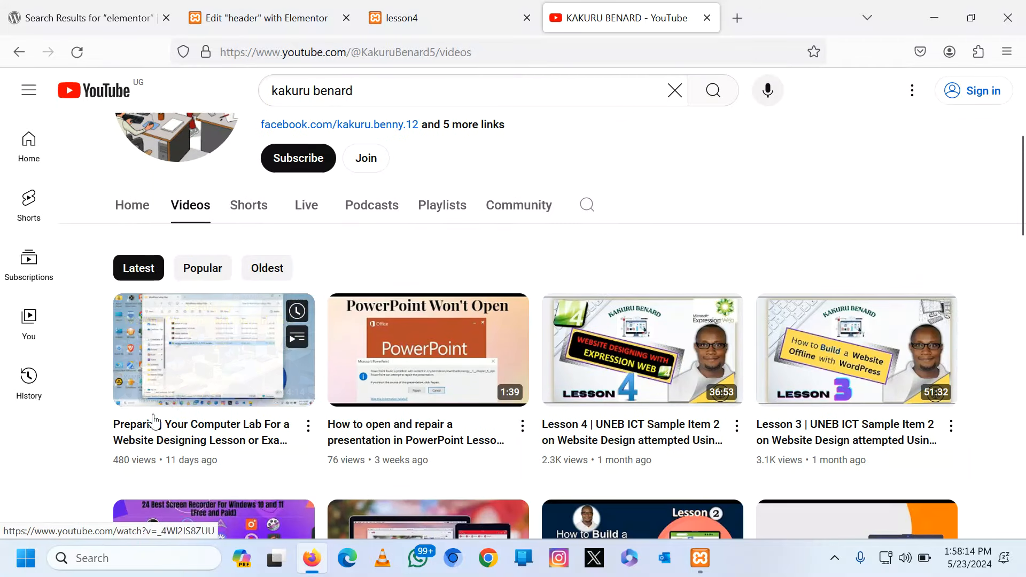
mouse_move(640, 454)
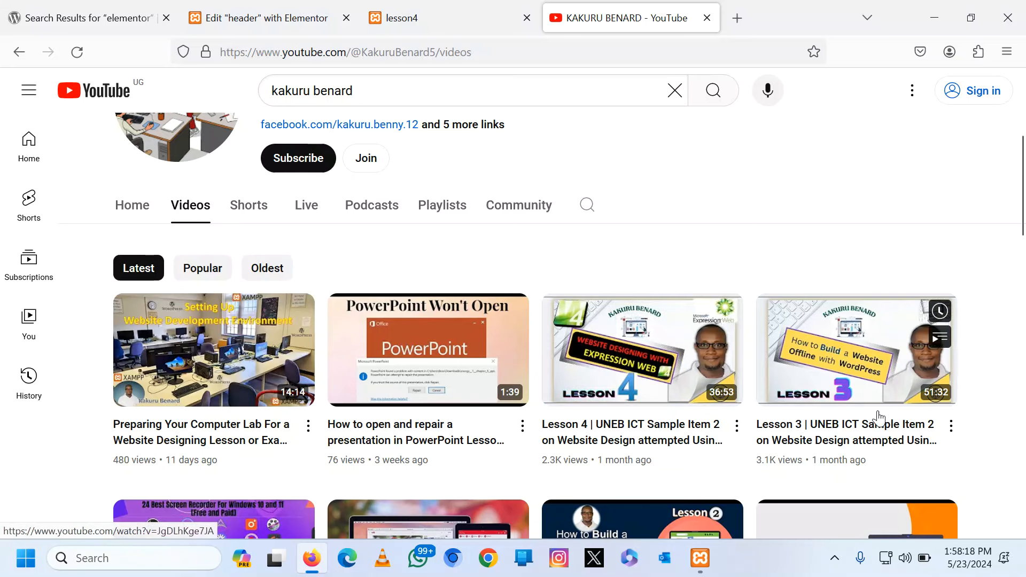
mouse_move(832, 470)
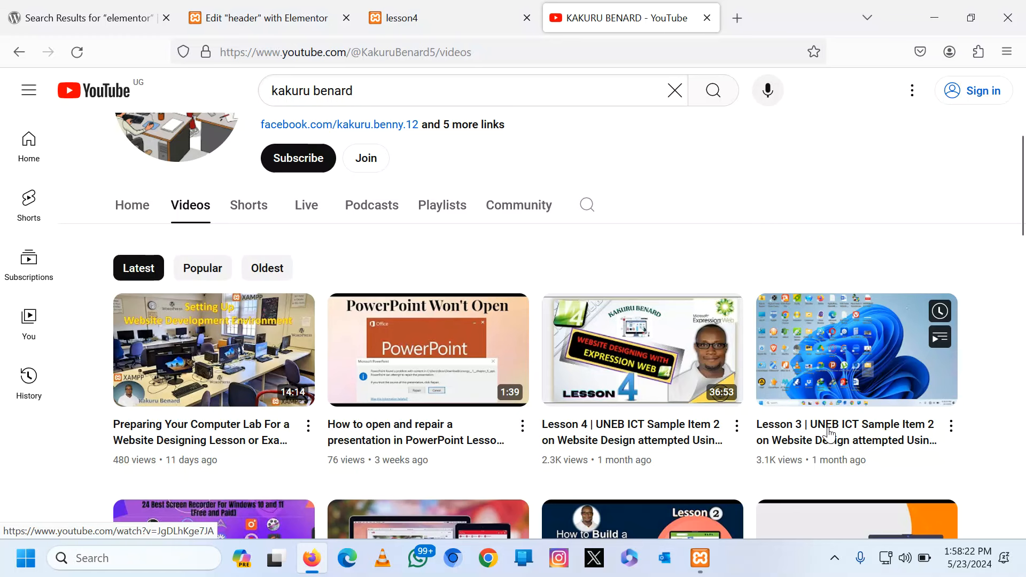
right_click(821, 336)
click(903, 21)
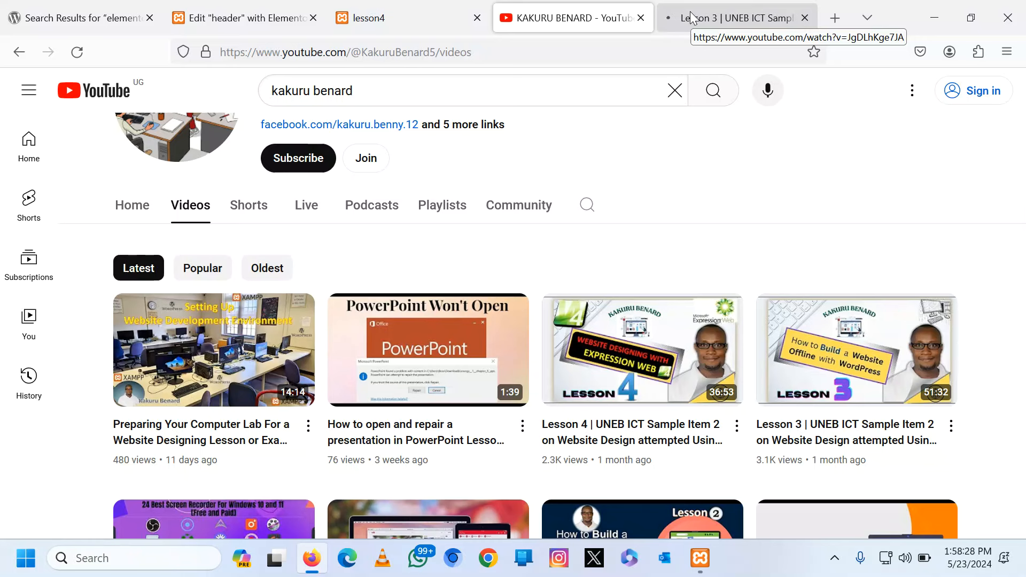
click(693, 18)
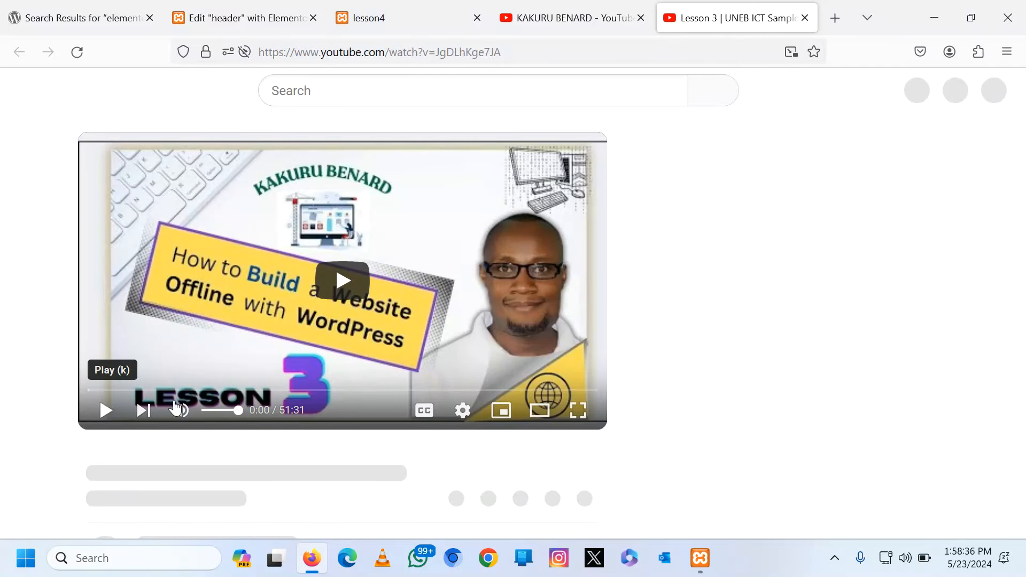
Play then pause the Lesson 3 video and expand its full description.
click(105, 410)
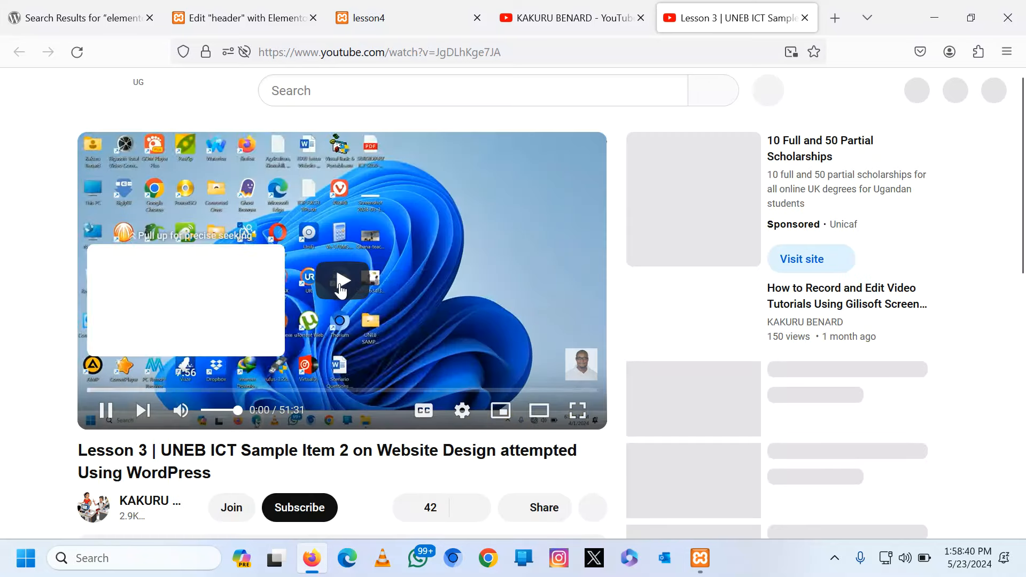
click(329, 293)
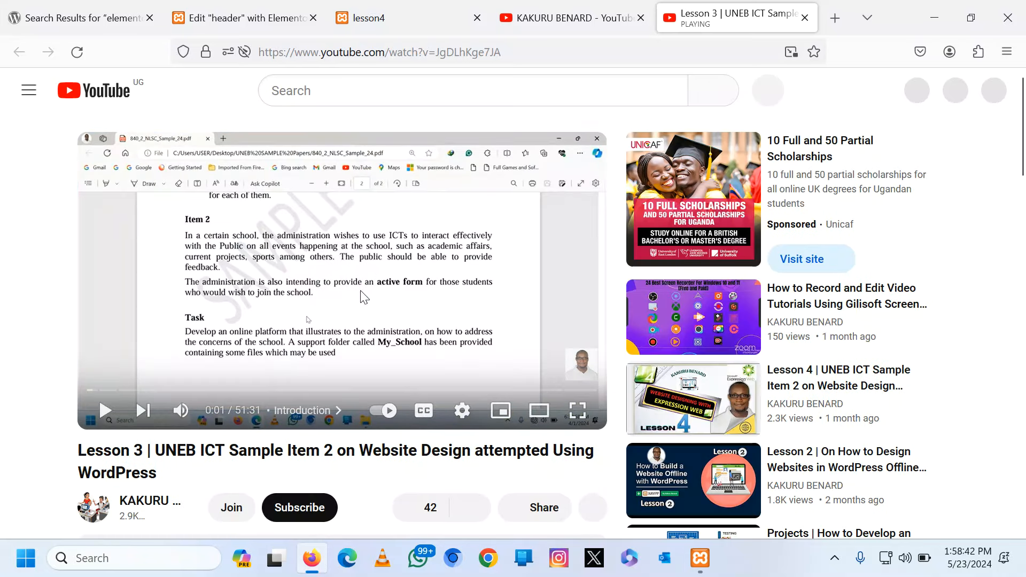
scroll(362, 292, down, 2)
scroll(364, 296, down, 3)
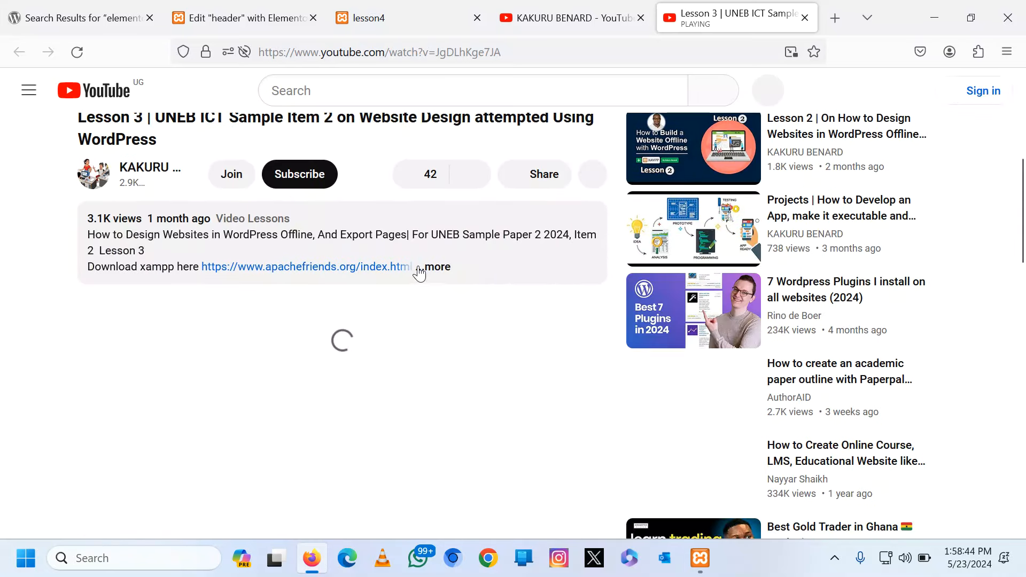
click(434, 268)
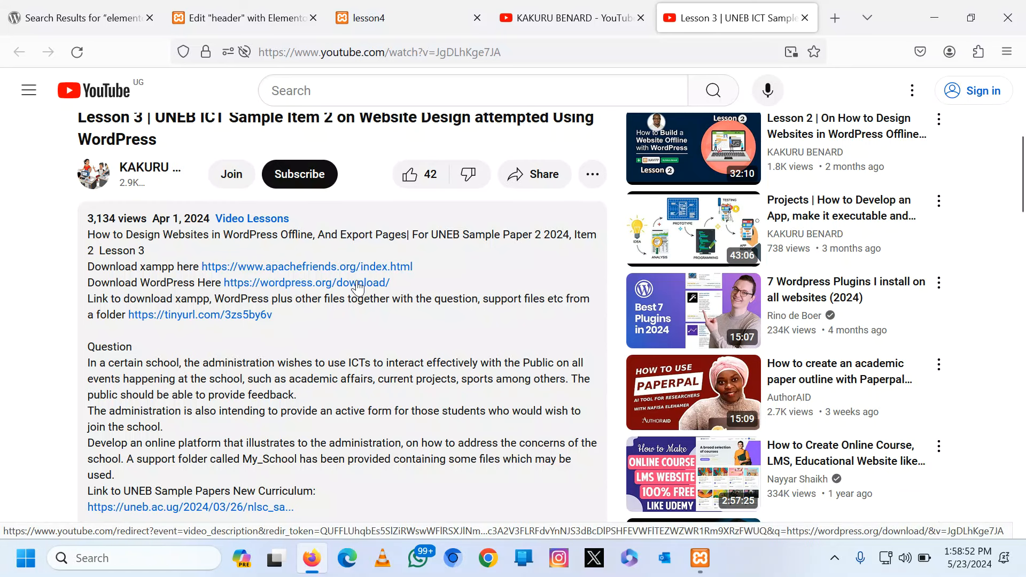
Open the description's tinyurl support-files link in a new tab and view the WordPress Files folder.
right_click(216, 317)
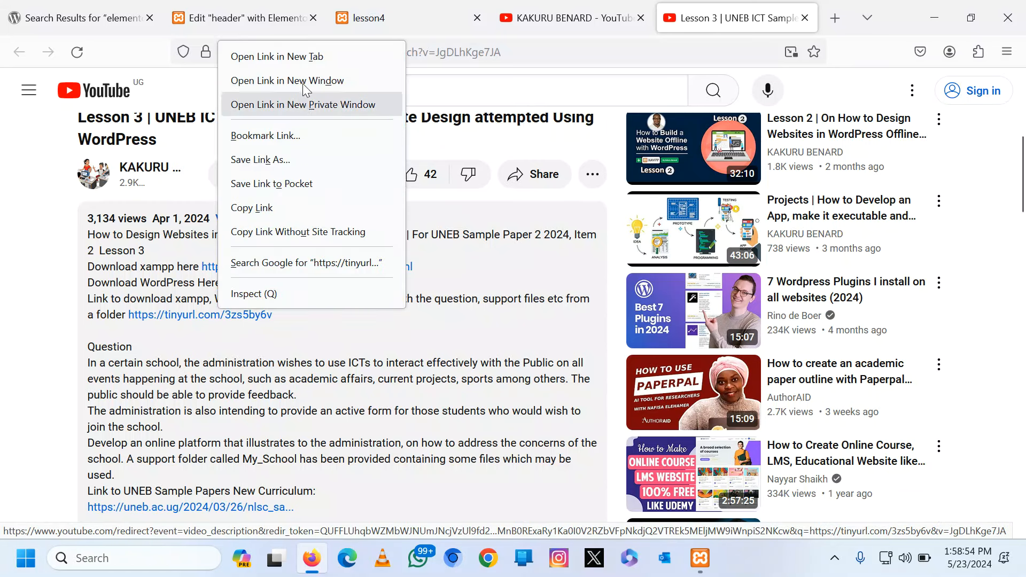
click(316, 59)
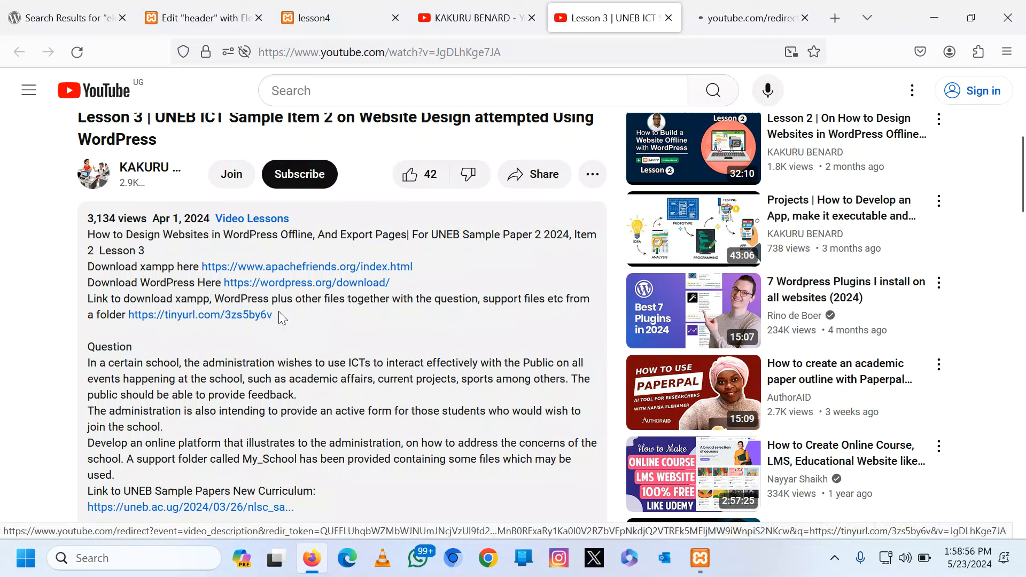
scroll(297, 344, down, 3)
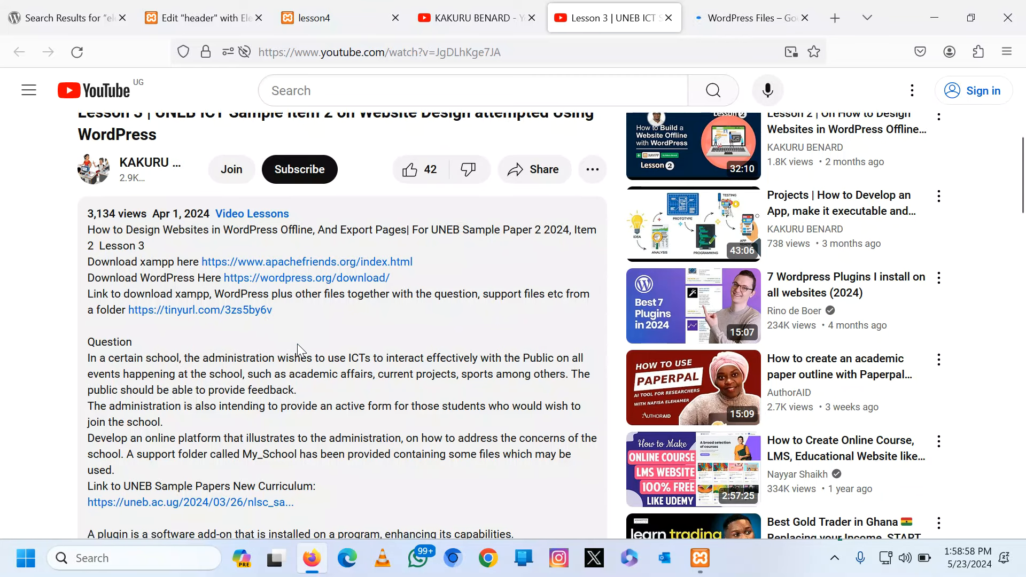
scroll(297, 344, down, 3)
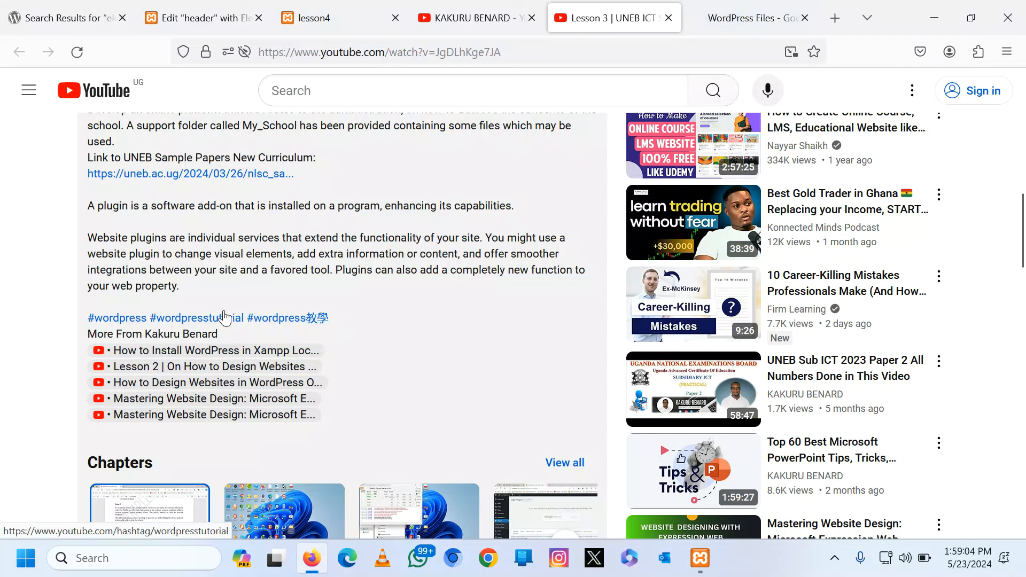
scroll(174, 369, up, 10)
click(746, 22)
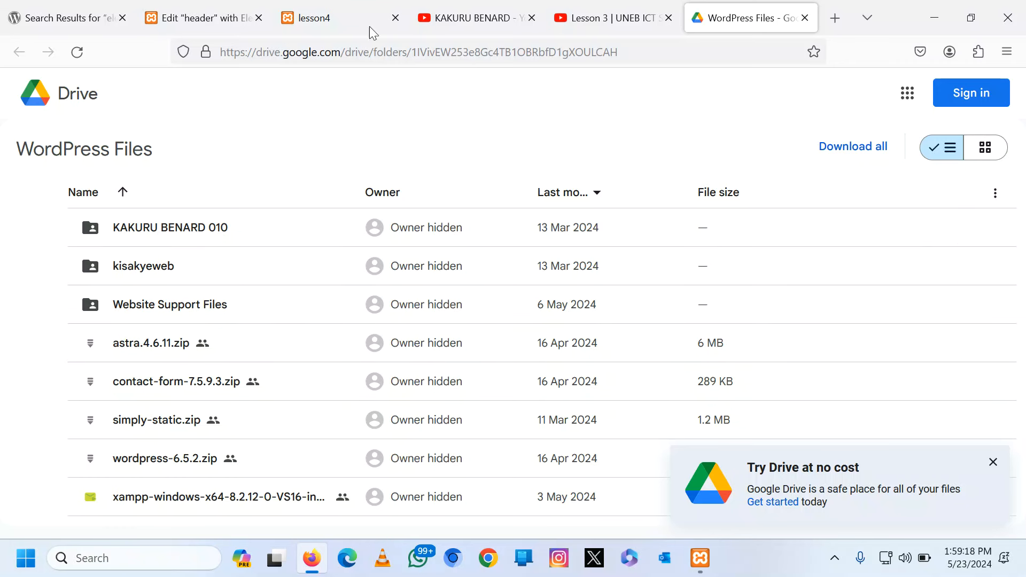
Return to the YouTube channel's Videos page listing the Lesson 4 and Lesson 3 videos.
click(442, 10)
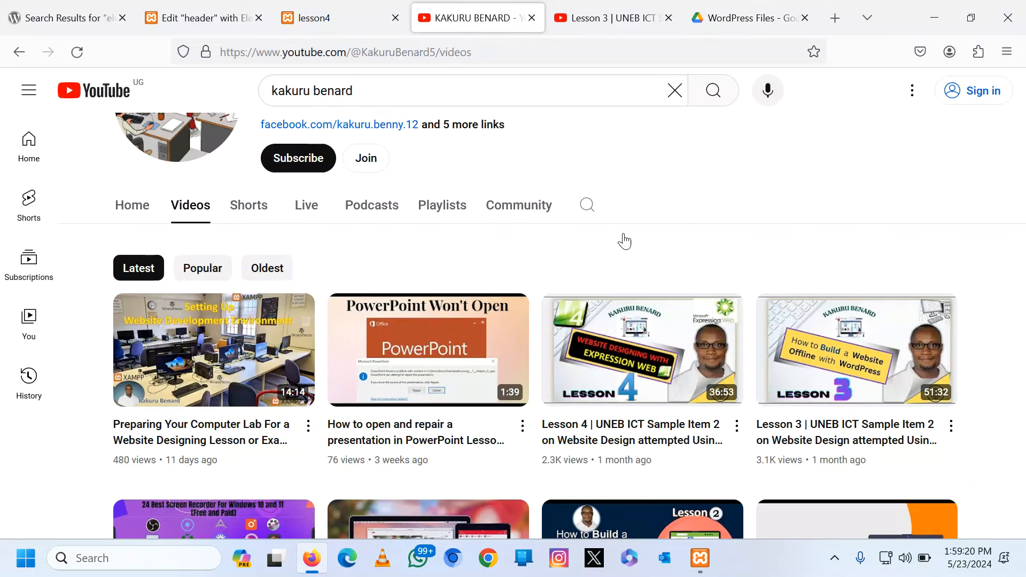
scroll(631, 262, down, 6)
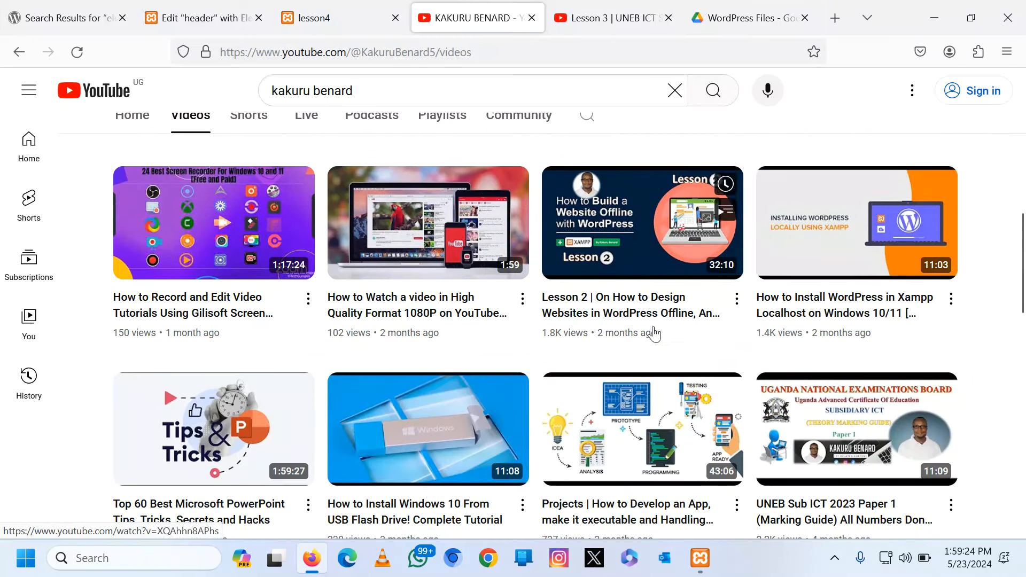
scroll(658, 357, down, 3)
scroll(657, 357, down, 3)
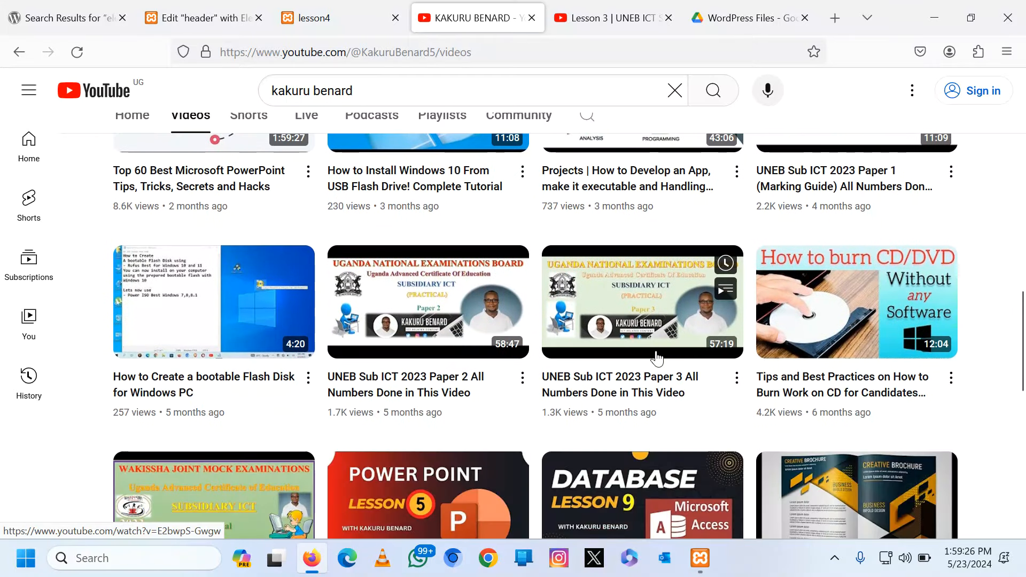